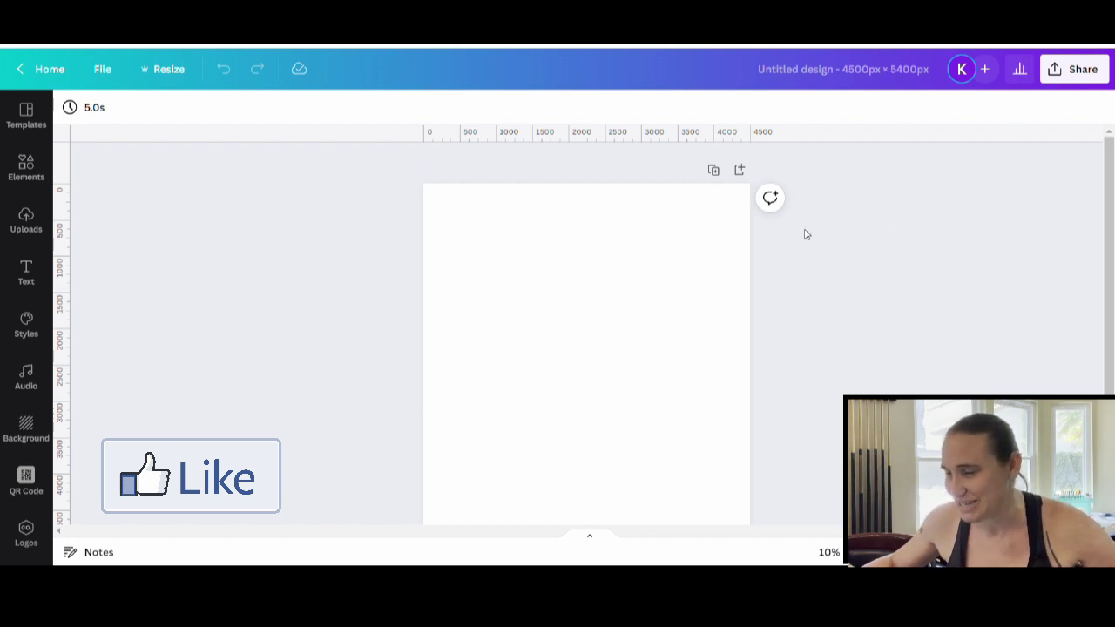
# - Set the blank page's background color to black
pyautogui.click(493, 250)
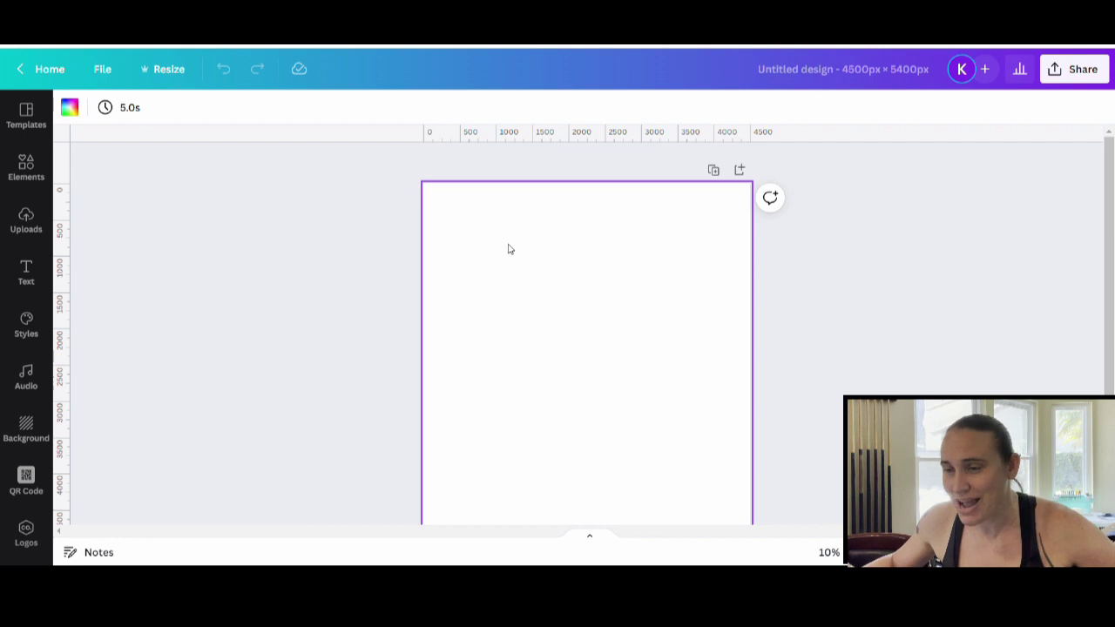
pyautogui.click(70, 111)
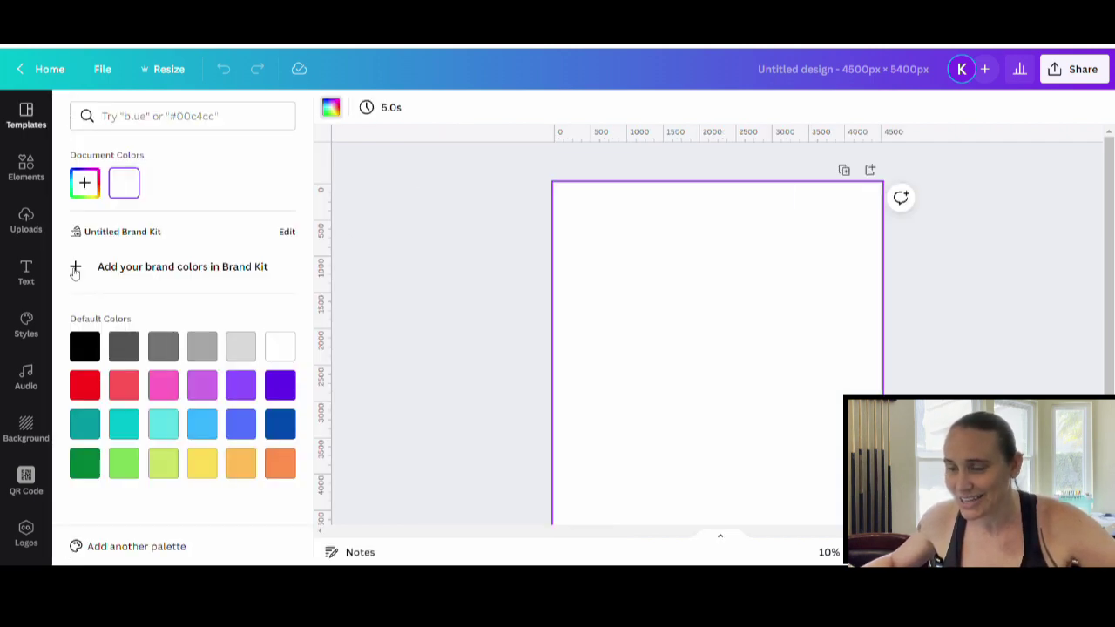
pyautogui.click(87, 347)
pyautogui.click(458, 331)
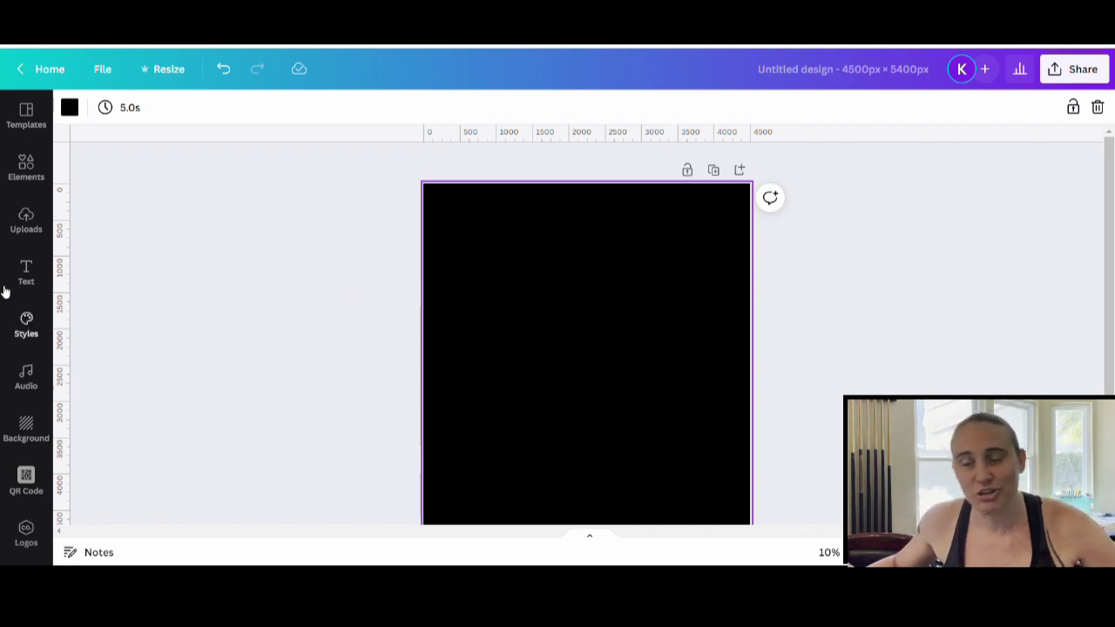
# - Search the elements for "mandala animals" and browse the results filtered to graphics only
pyautogui.click(27, 174)
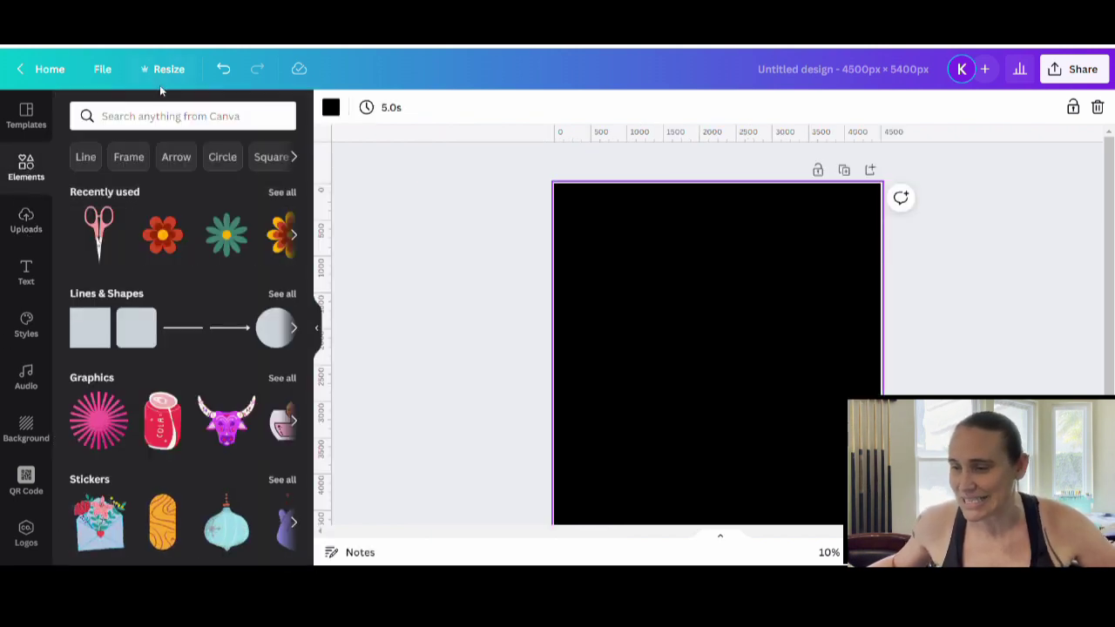
pyautogui.click(164, 116)
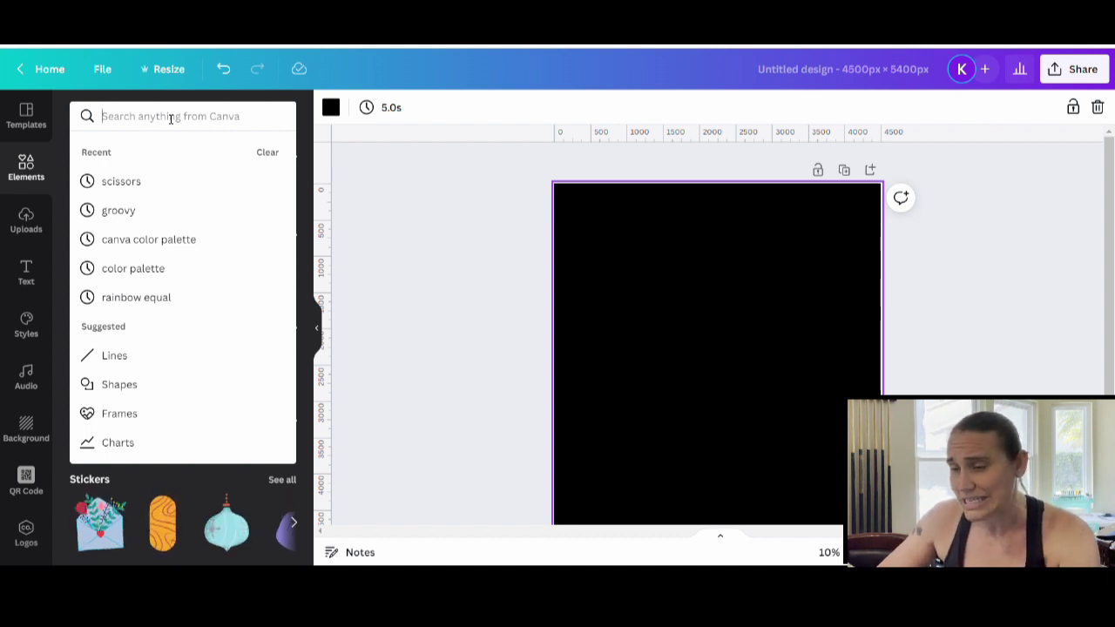
pyautogui.write('mandala animals')
pyautogui.press('Return')
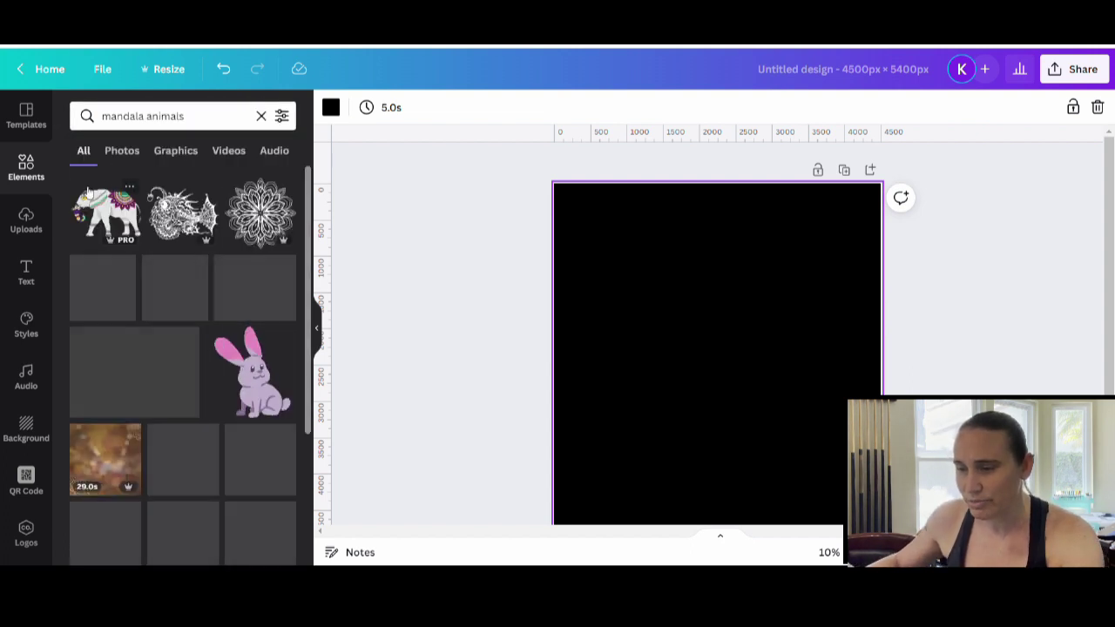
pyautogui.click(183, 157)
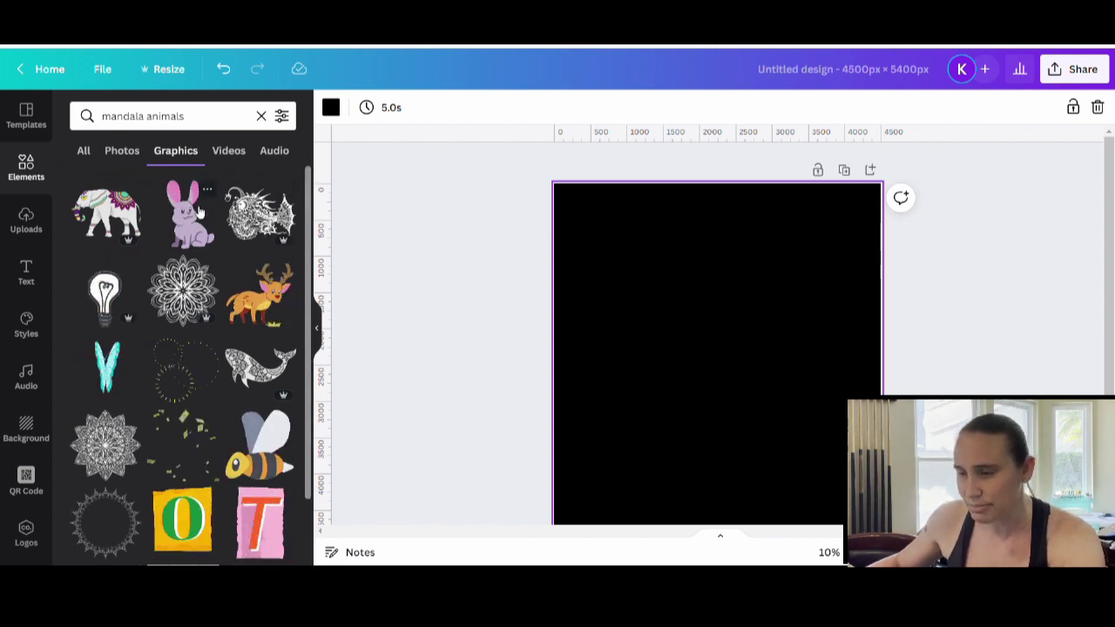
pyautogui.scroll(-5, 200, 212)
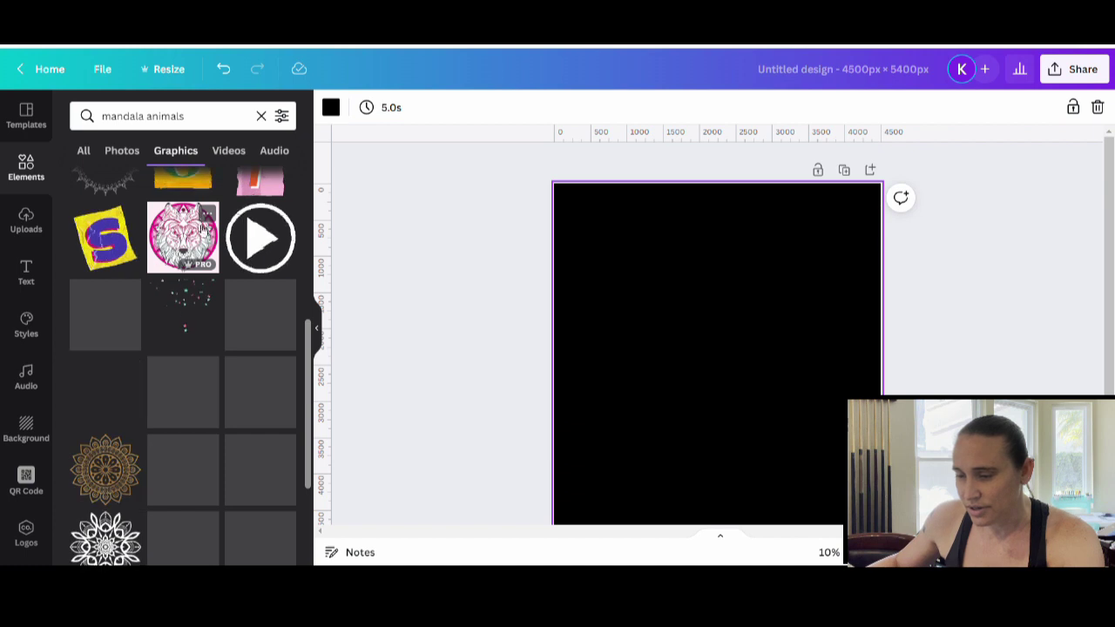
pyautogui.scroll(-3, 116, 457)
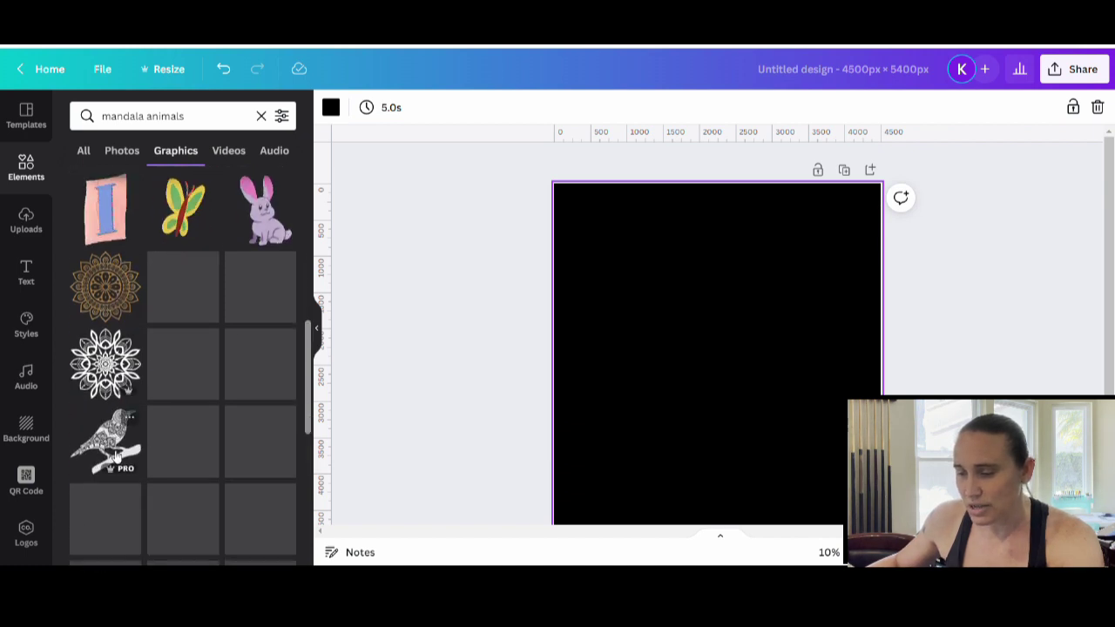
pyautogui.scroll(10, 225, 379)
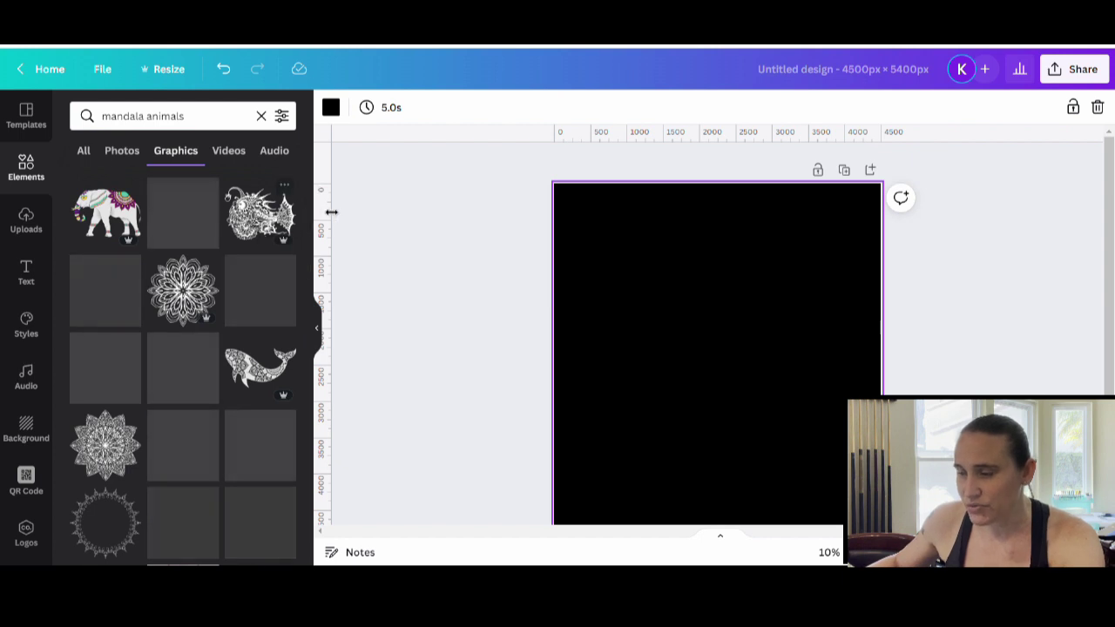
# - Add the mandala anglerfish graphic, color it white, and enlarge it to nearly the full width of the page
pyautogui.click(256, 219)
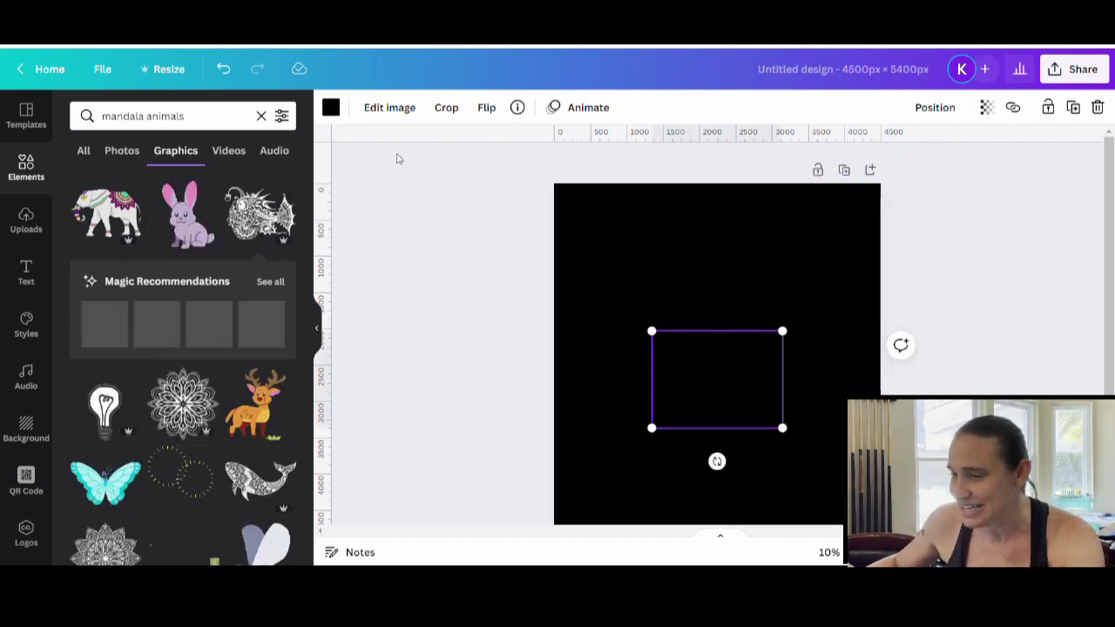
pyautogui.click(331, 110)
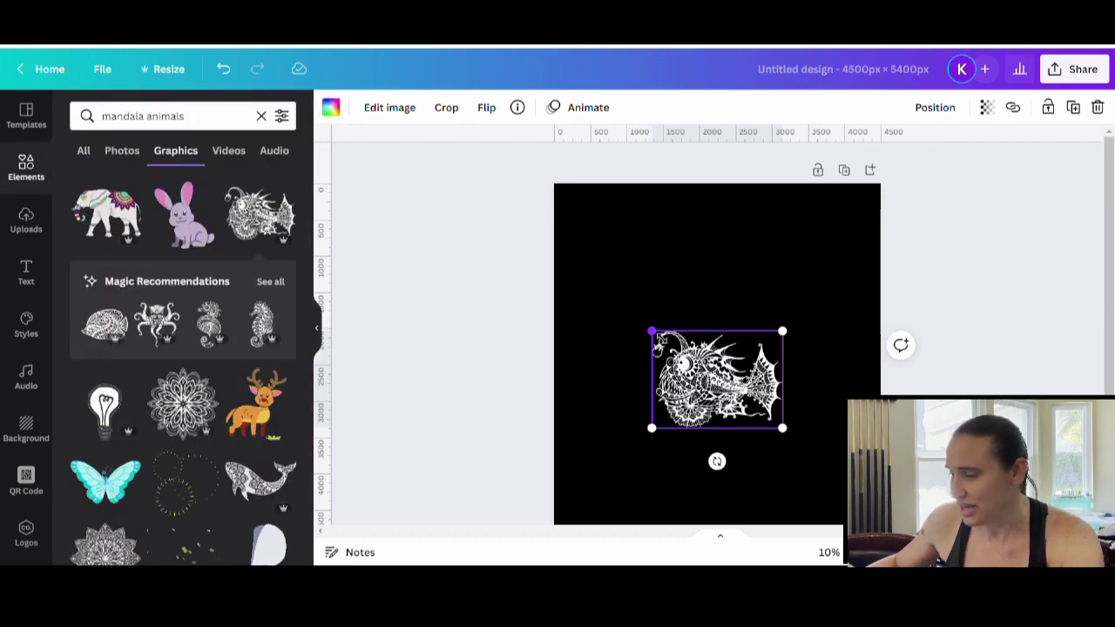
pyautogui.moveTo(651, 331); pyautogui.dragTo(606, 297)
pyautogui.moveTo(782, 297); pyautogui.dragTo(924, 216)
pyautogui.moveTo(617, 249); pyautogui.dragTo(578, 252)
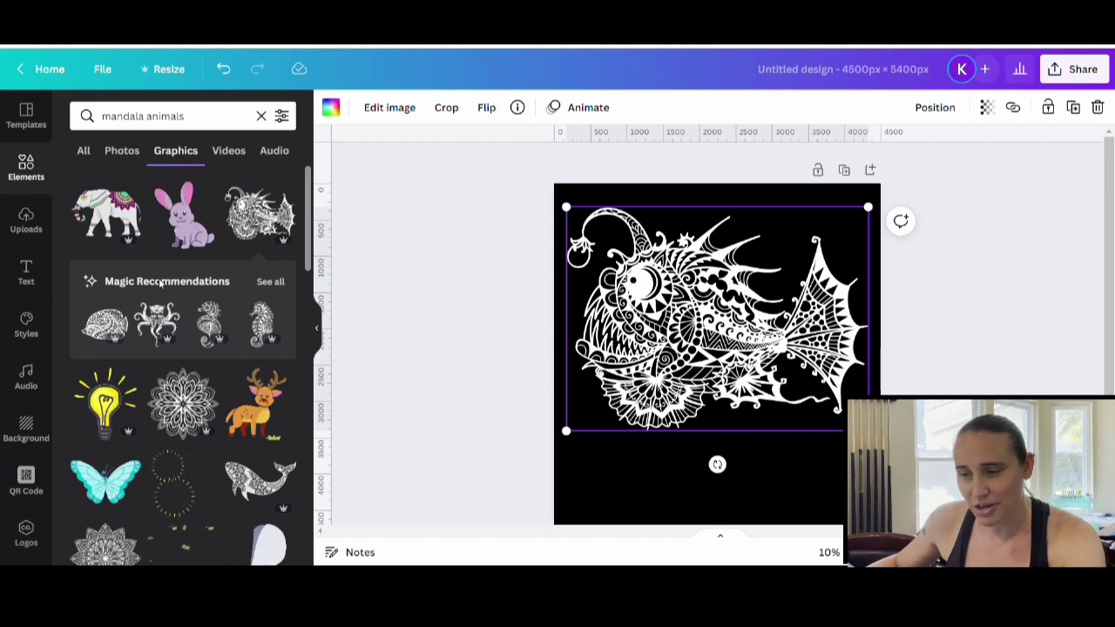
# - Show all recommendations related to the anglerfish, shift the fish up the page, and add the mandala seahorse with the fan-shaped fin
pyautogui.click(270, 282)
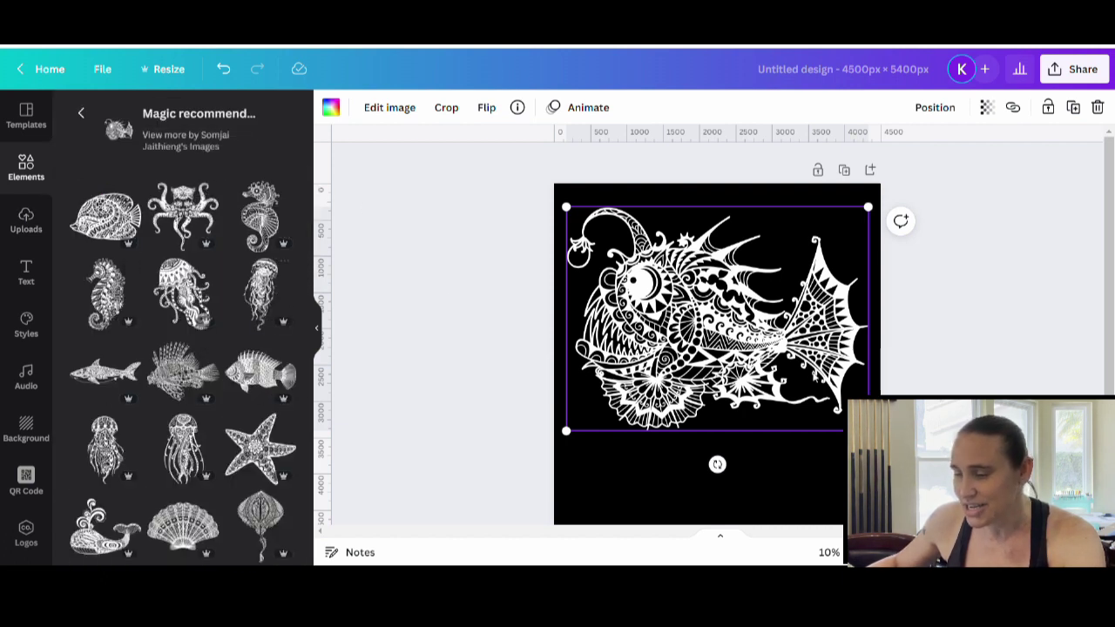
pyautogui.moveTo(718, 324); pyautogui.dragTo(722, 250)
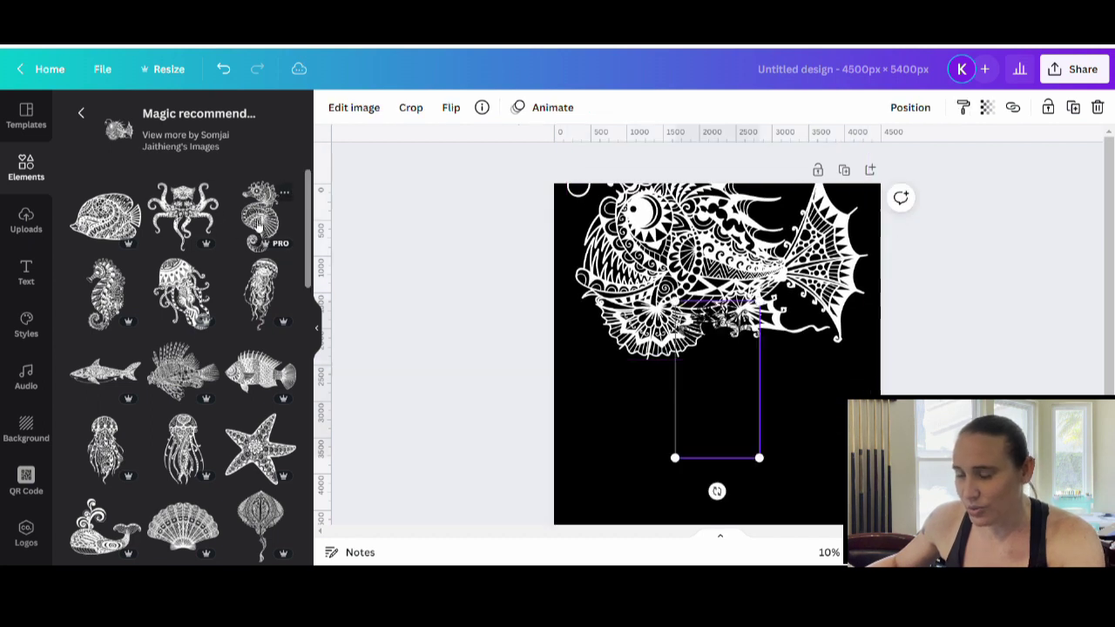
pyautogui.click(723, 380)
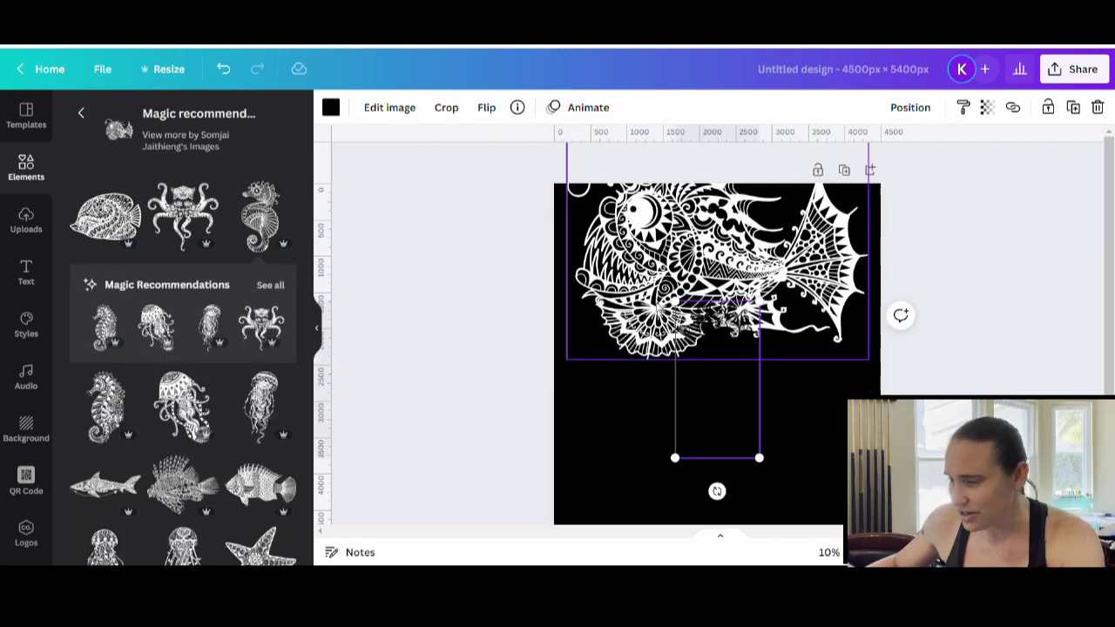
# - Set the page background color to white
pyautogui.click(617, 483)
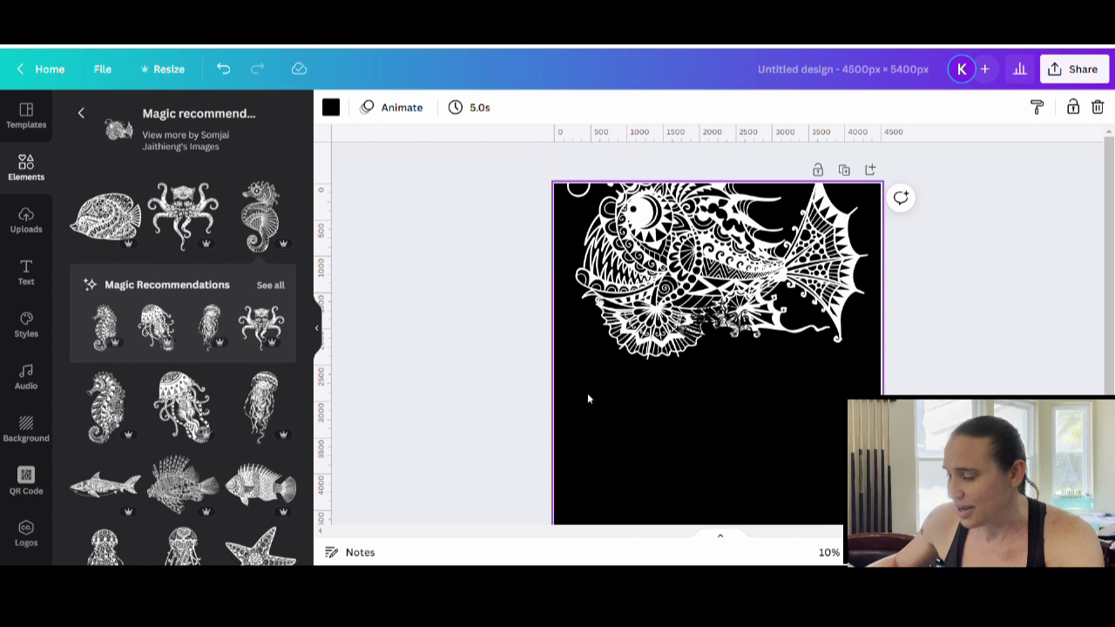
pyautogui.click(330, 107)
pyautogui.click(281, 346)
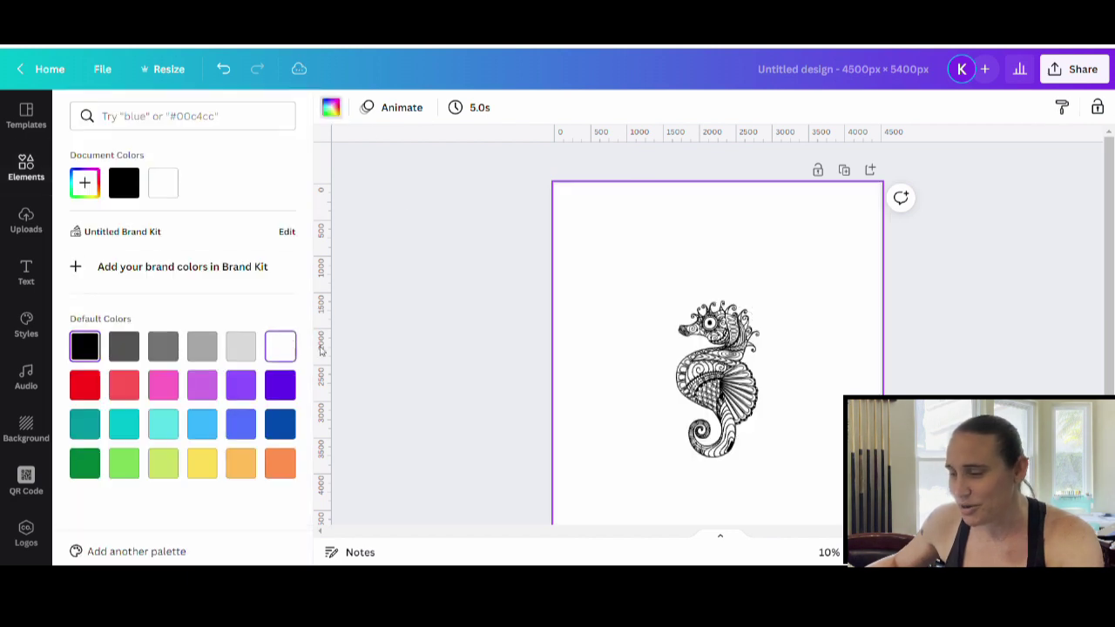
# - Recolor the anglerfish black and move the seahorse to the page's lower-right area
pyautogui.click(611, 316)
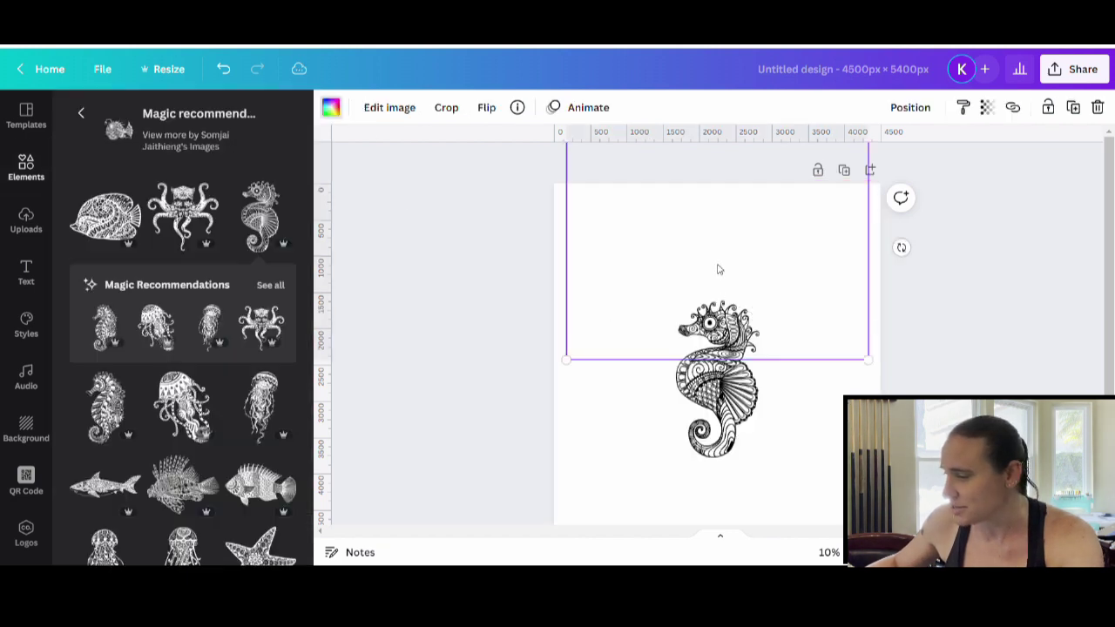
pyautogui.click(331, 107)
pyautogui.click(85, 346)
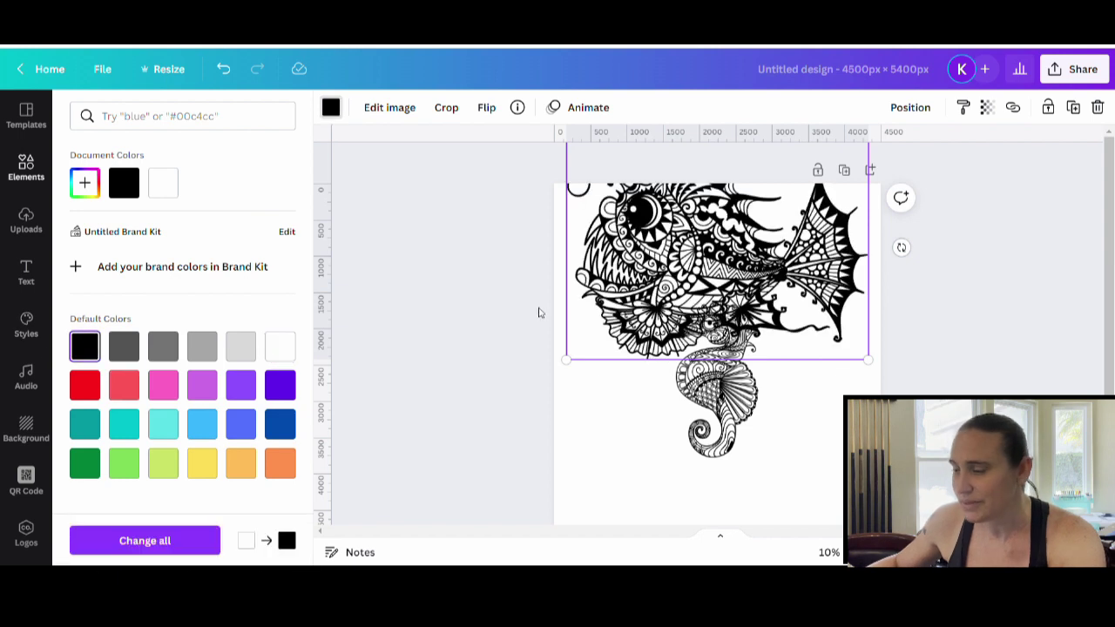
pyautogui.moveTo(760, 419); pyautogui.dragTo(806, 450)
pyautogui.moveTo(723, 401); pyautogui.dragTo(824, 418)
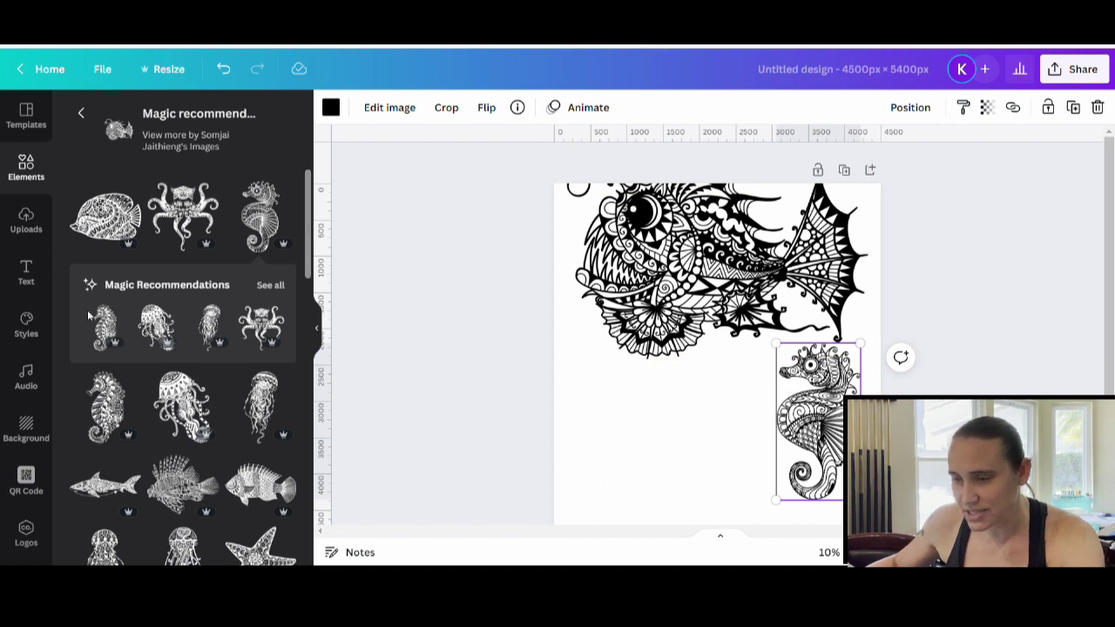
# - Add a mandala jellyfish to the page's lower-left area and browse further through the related sea-creature graphics
pyautogui.scroll(-3, 164, 396)
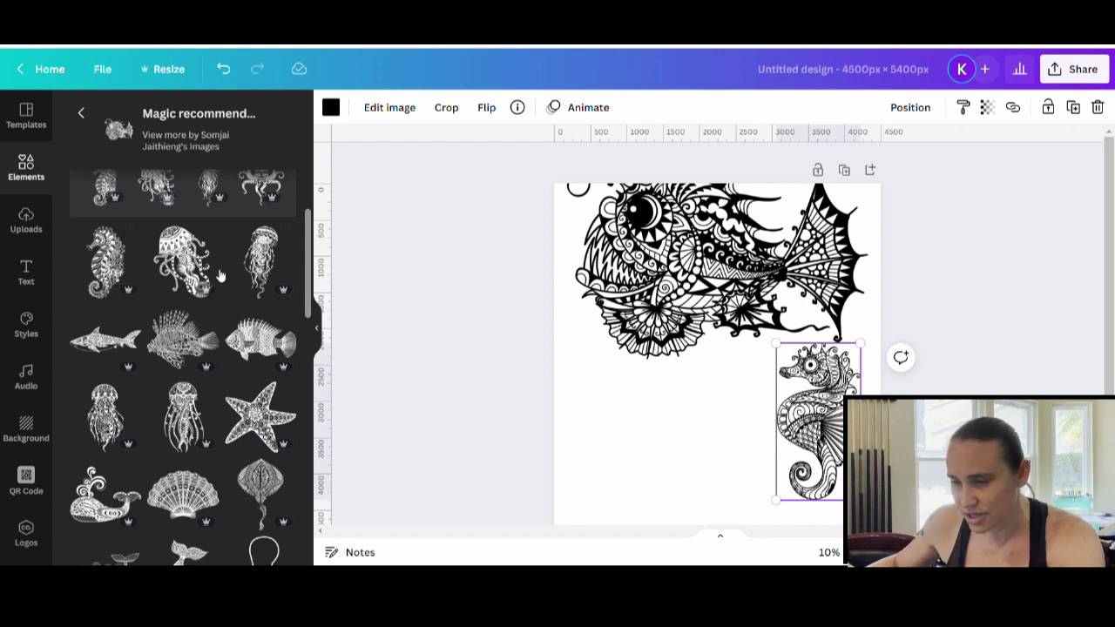
pyautogui.click(260, 261)
pyautogui.moveTo(710, 385); pyautogui.dragTo(622, 479)
pyautogui.scroll(-5, 174, 348)
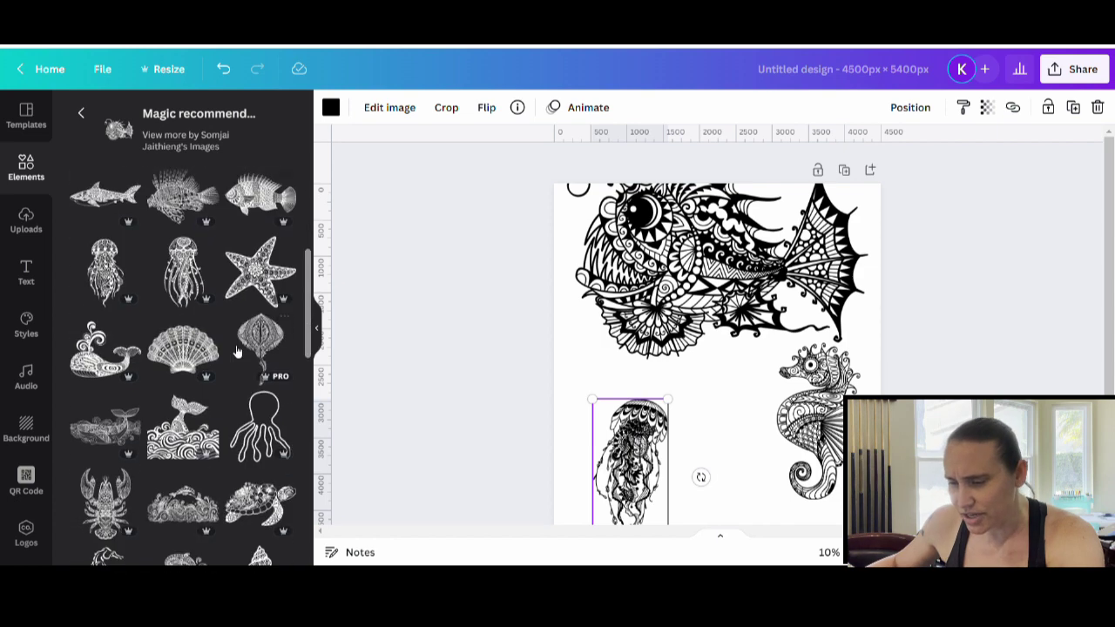
pyautogui.scroll(-6, 246, 365)
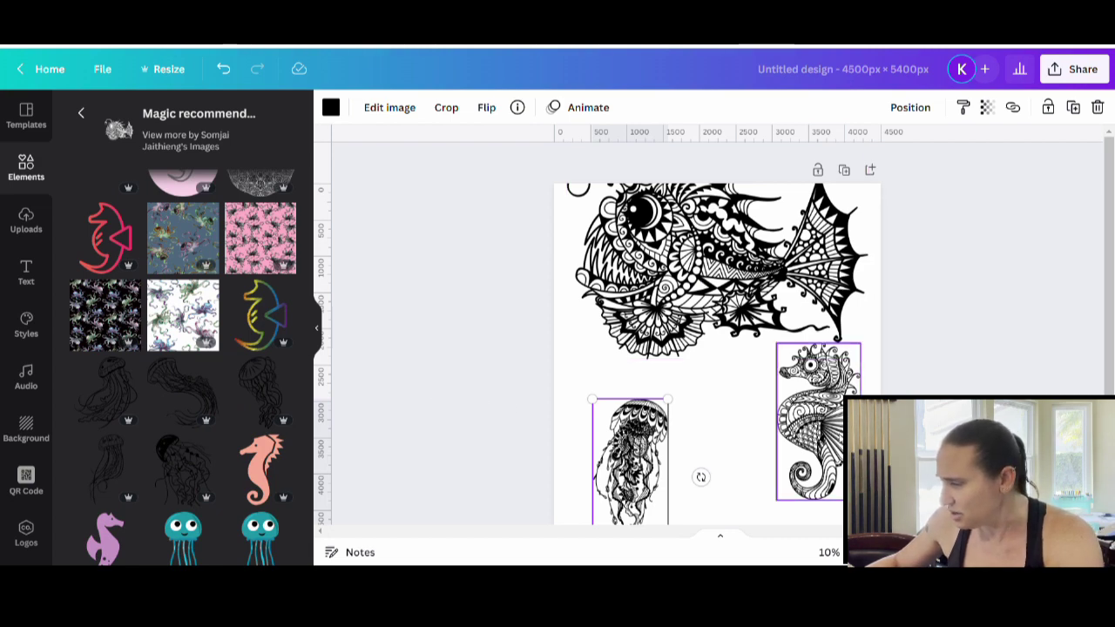
# - Delete the jellyfish and the anglerfish, leaving only the seahorse on the page
pyautogui.press('Delete')
pyautogui.click(817, 272)
pyautogui.press('Delete')
# - Move the seahorse to the horizontal center of the page's upper half and flip it horizontally
pyautogui.moveTo(827, 444); pyautogui.dragTo(678, 348)
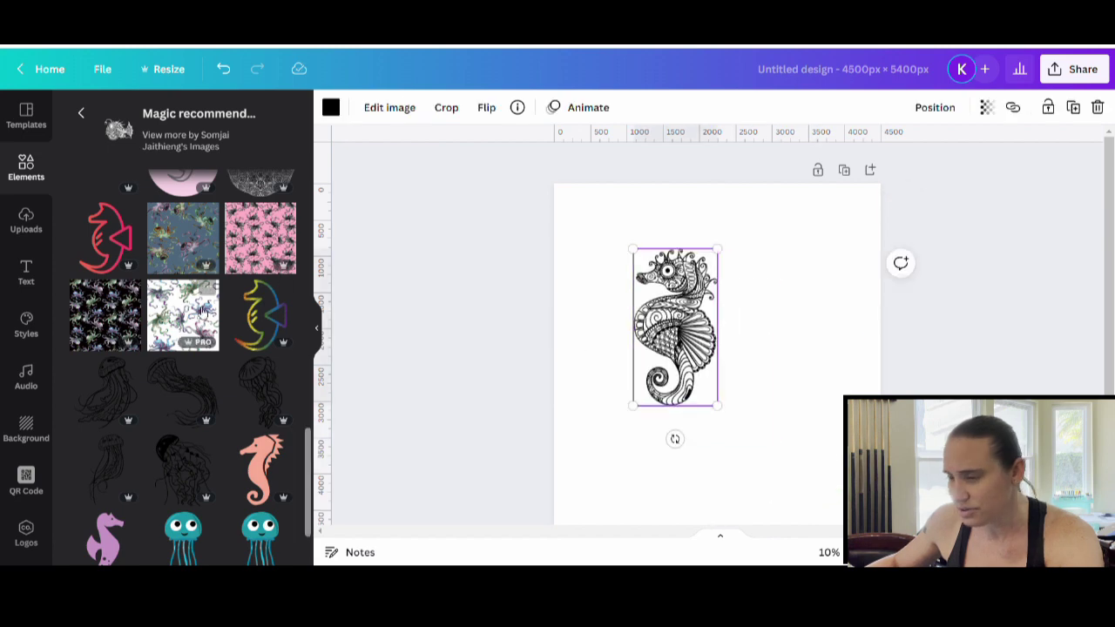
pyautogui.click(320, 331)
pyautogui.moveTo(508, 347); pyautogui.dragTo(573, 354)
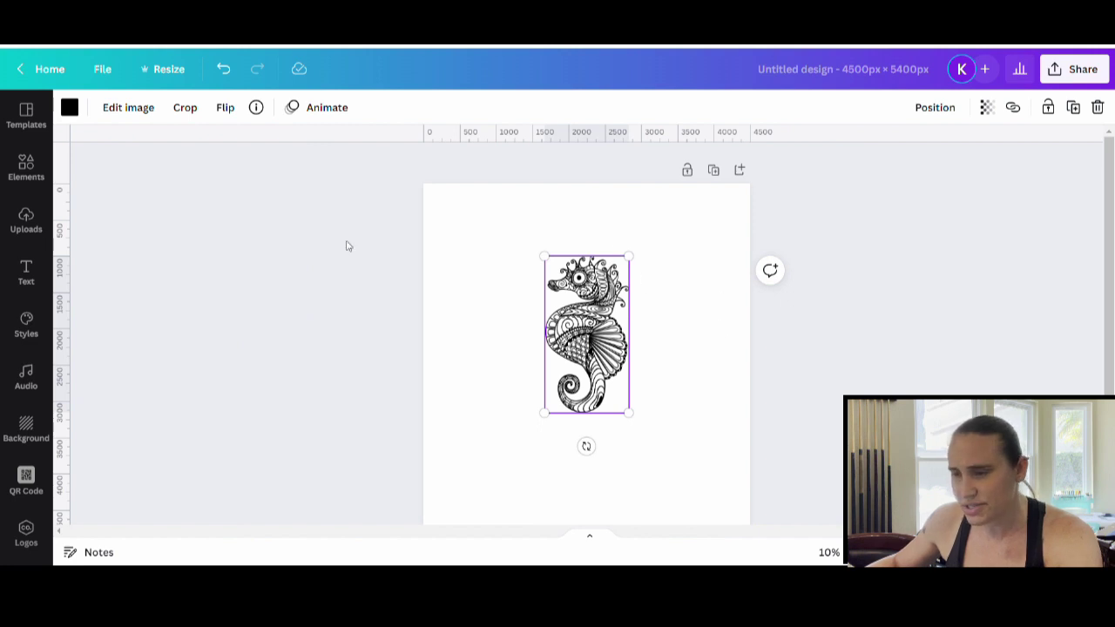
pyautogui.click(233, 115)
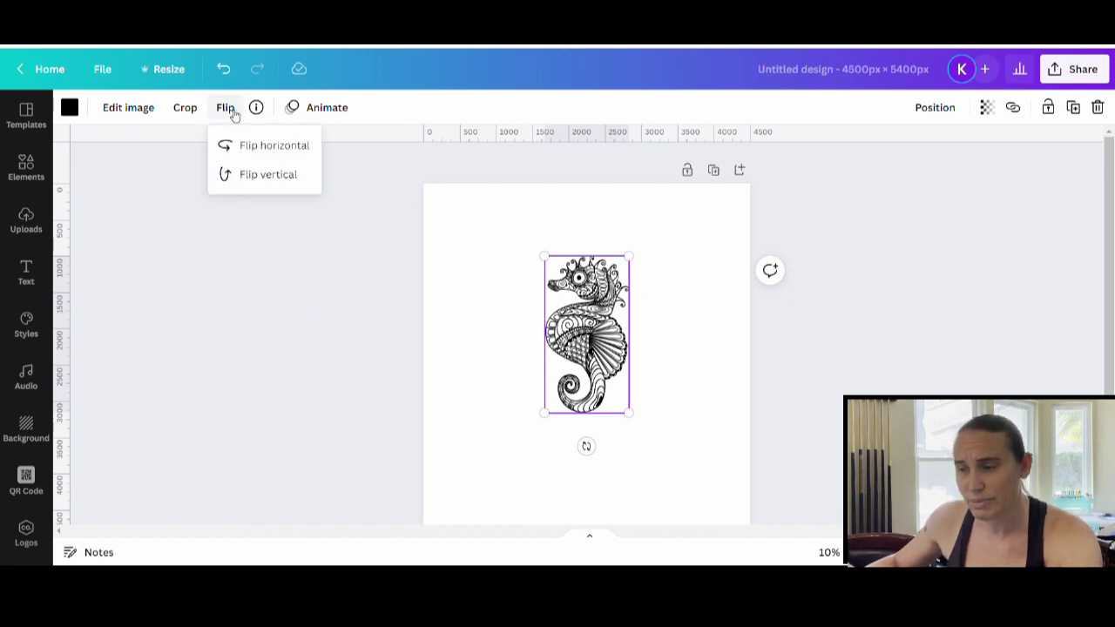
pyautogui.click(259, 154)
pyautogui.click(340, 325)
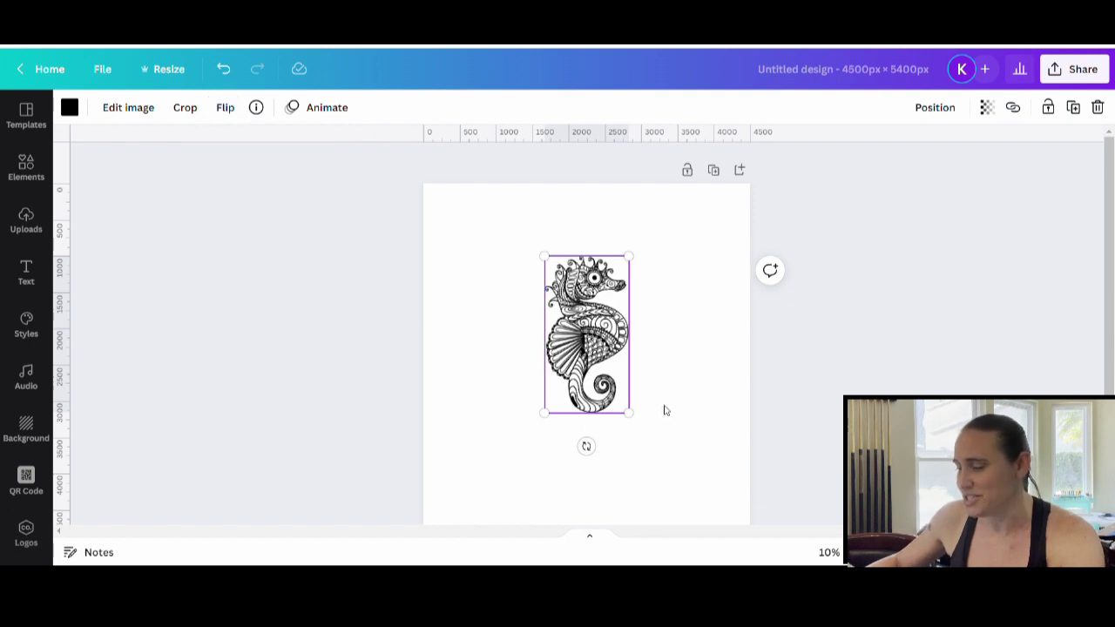
# - Tilt the seahorse slightly clockwise and enlarge it to almost twice its size
pyautogui.moveTo(596, 456); pyautogui.dragTo(589, 461)
pyautogui.moveTo(635, 422); pyautogui.dragTo(727, 493)
pyautogui.scroll(-2, 727, 493)
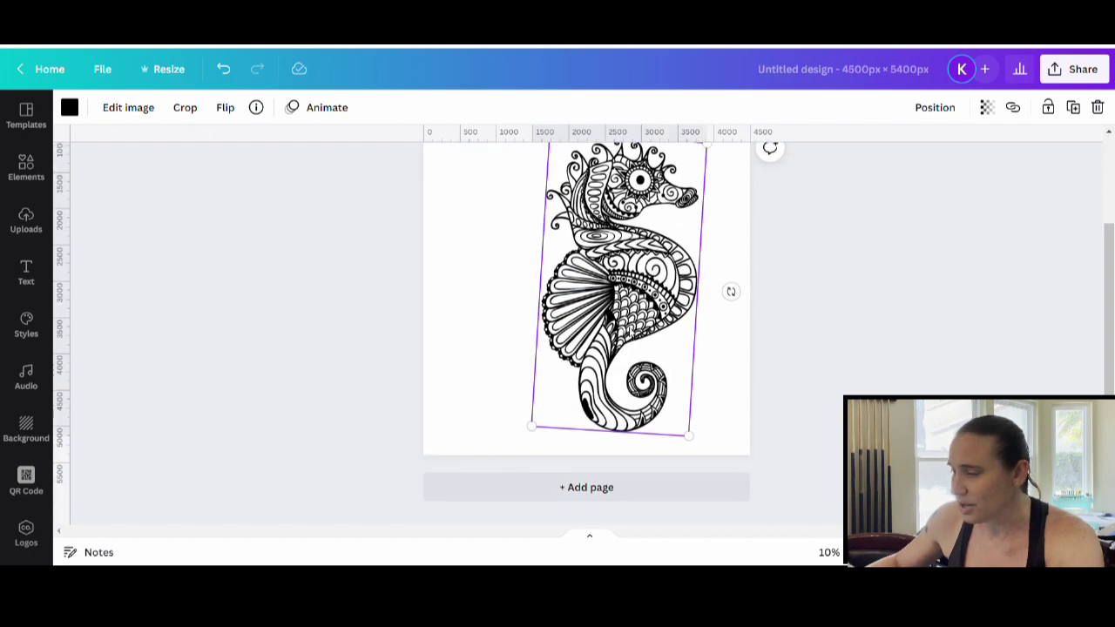
# - Enlarge the tilted seahorse slightly more, center it horizontally on the page, and deselect it
pyautogui.scroll(2, 707, 337)
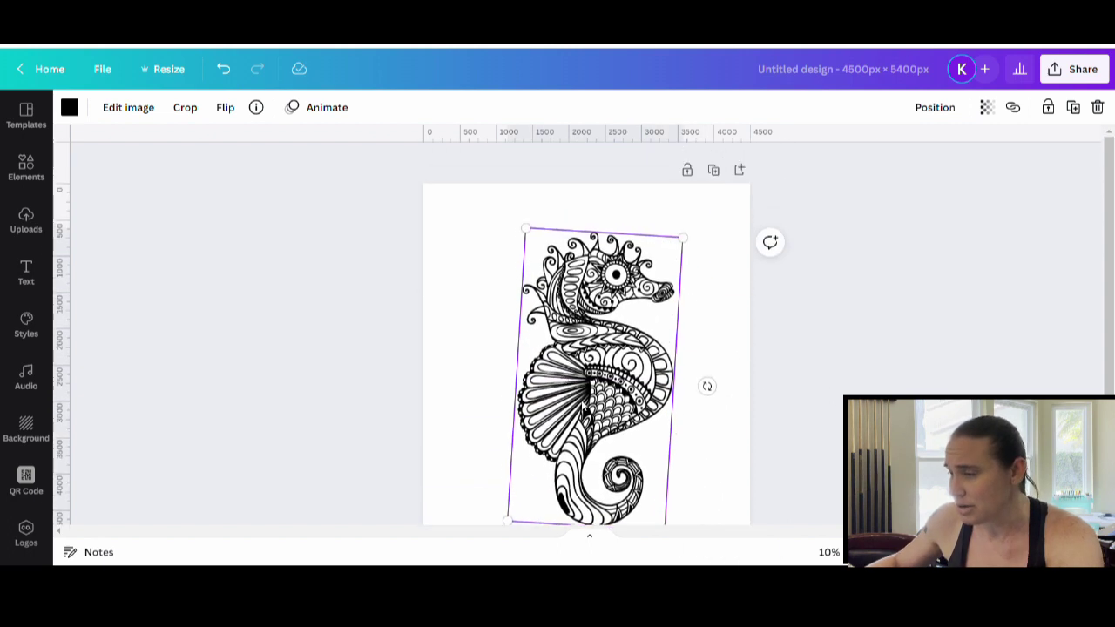
pyautogui.moveTo(525, 229); pyautogui.dragTo(517, 213)
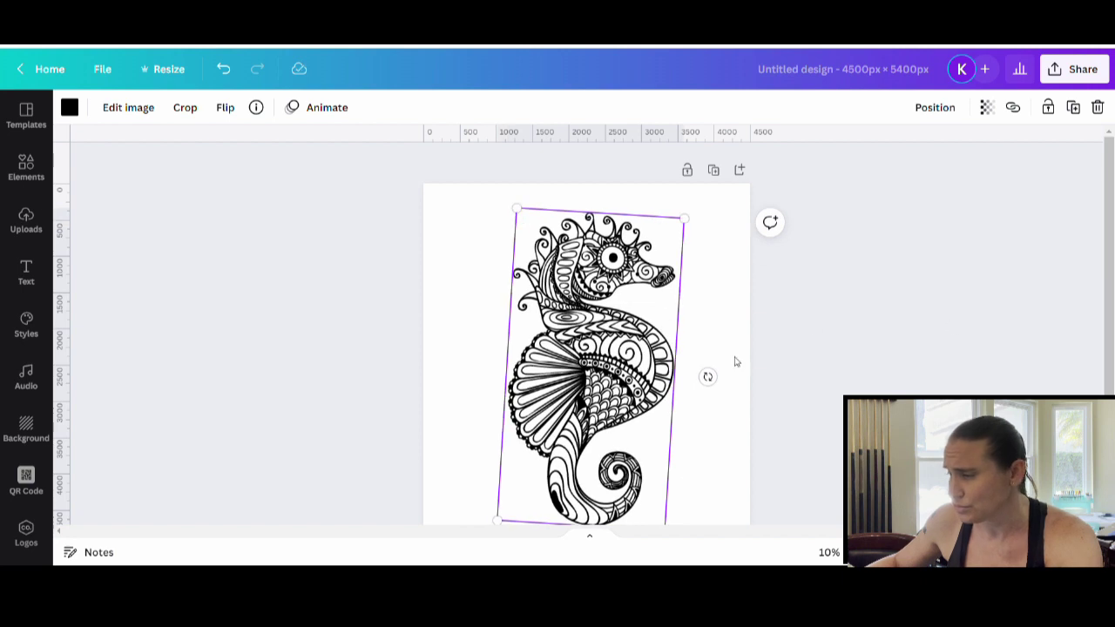
pyautogui.scroll(-2, 627, 389)
pyautogui.moveTo(632, 389); pyautogui.dragTo(628, 389)
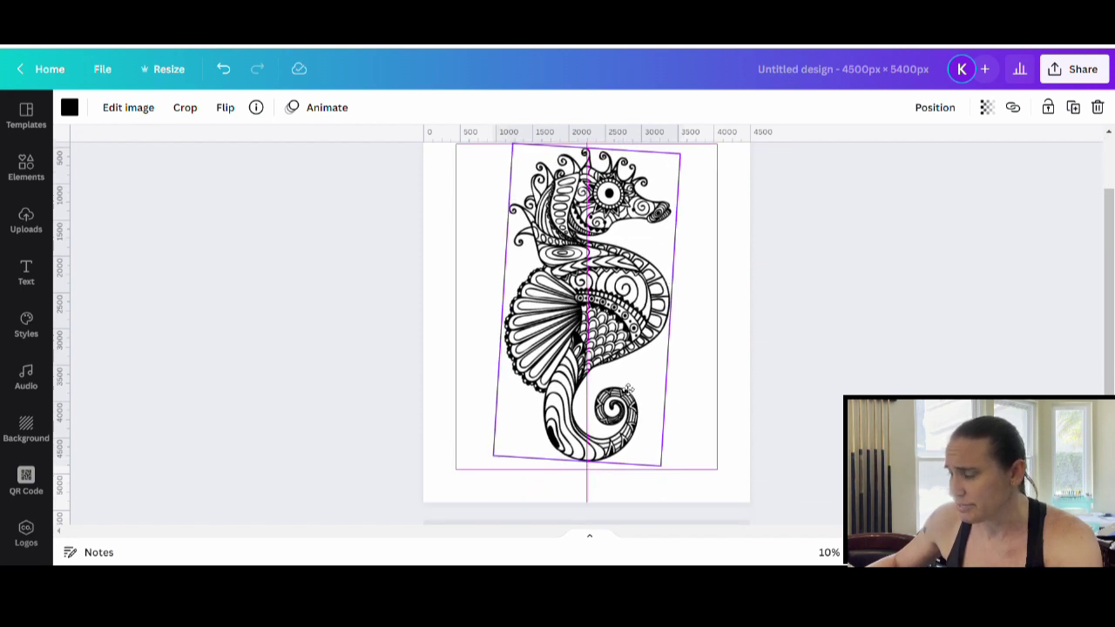
pyautogui.click(978, 392)
pyautogui.scroll(-2, 784, 368)
pyautogui.scroll(3, 741, 398)
pyautogui.click(626, 435)
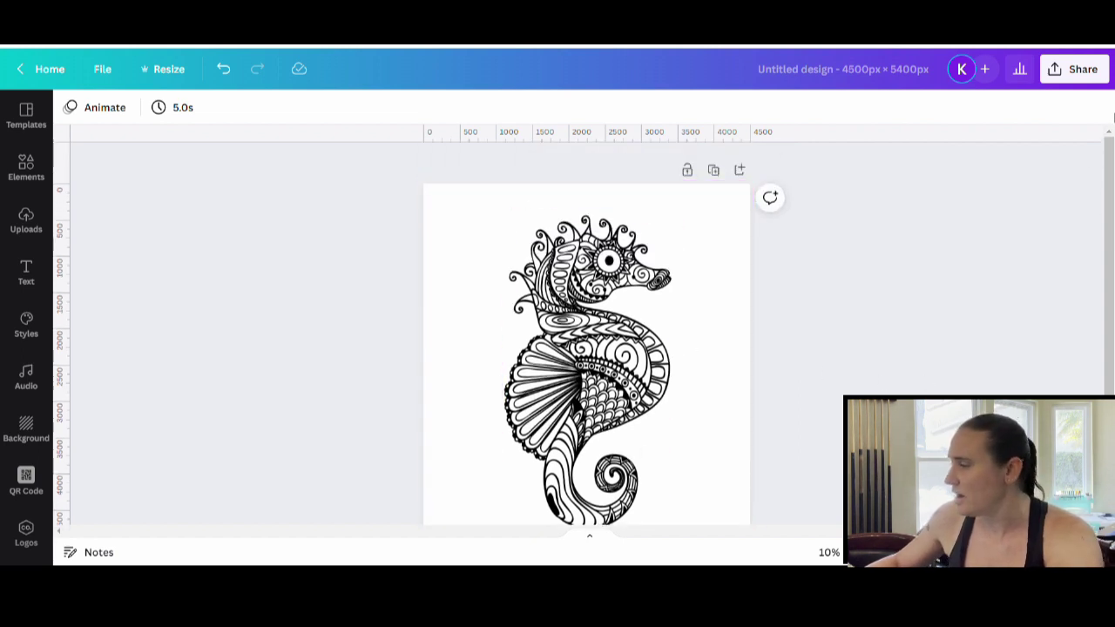
# - Download the seahorse design as a PNG at 4500 × 5400 px
pyautogui.click(1077, 71)
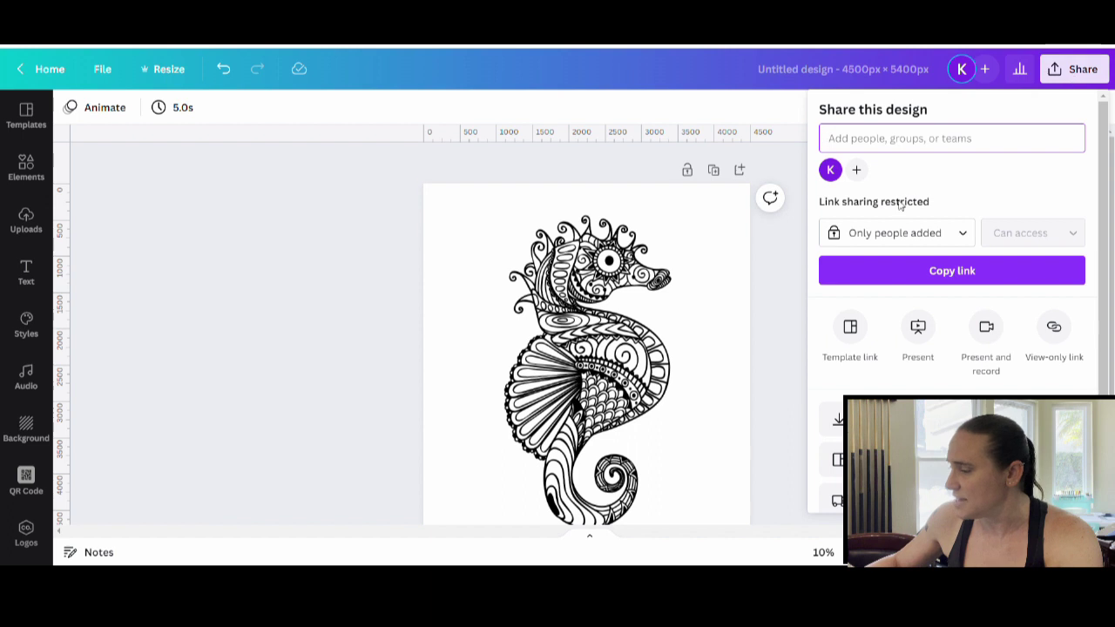
pyautogui.click(838, 419)
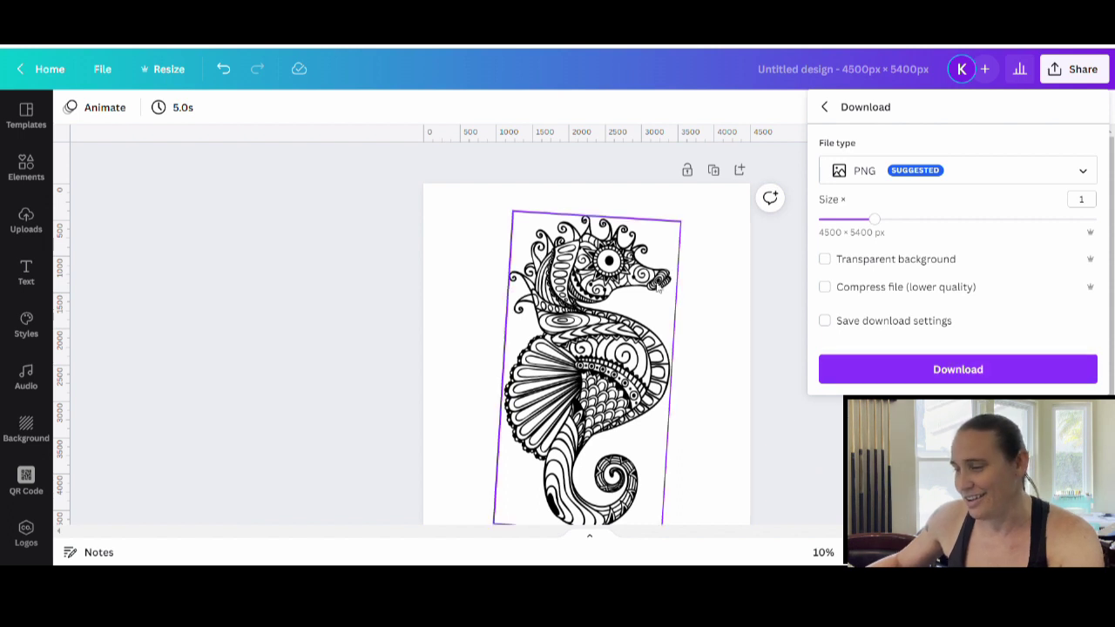
pyautogui.click(990, 376)
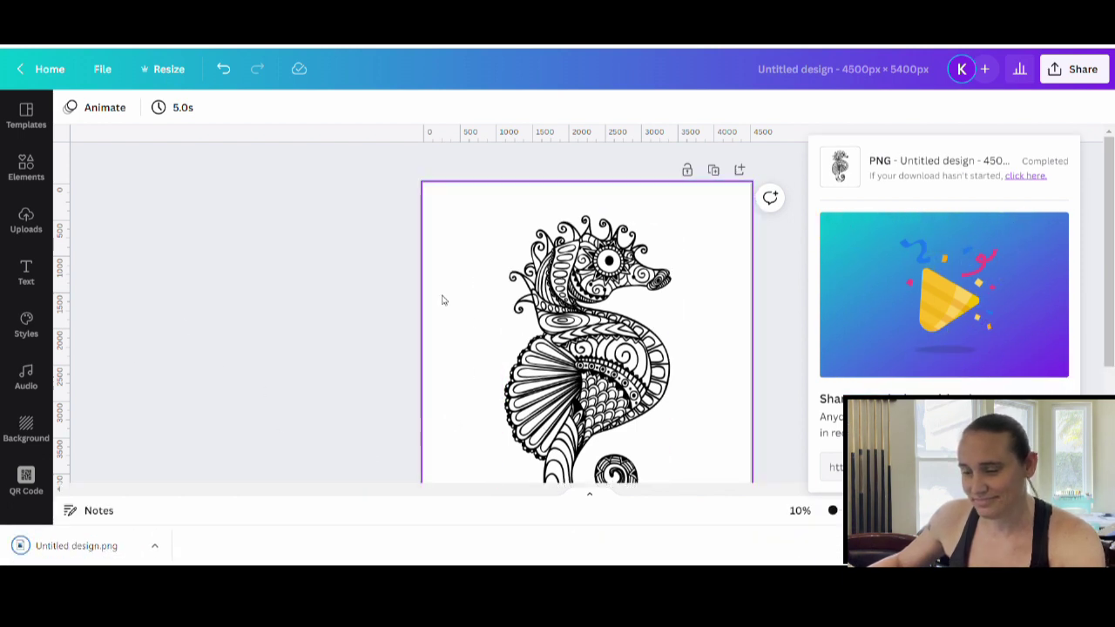
# - Add a second page and set its background color to black
pyautogui.scroll(-1, 348, 298)
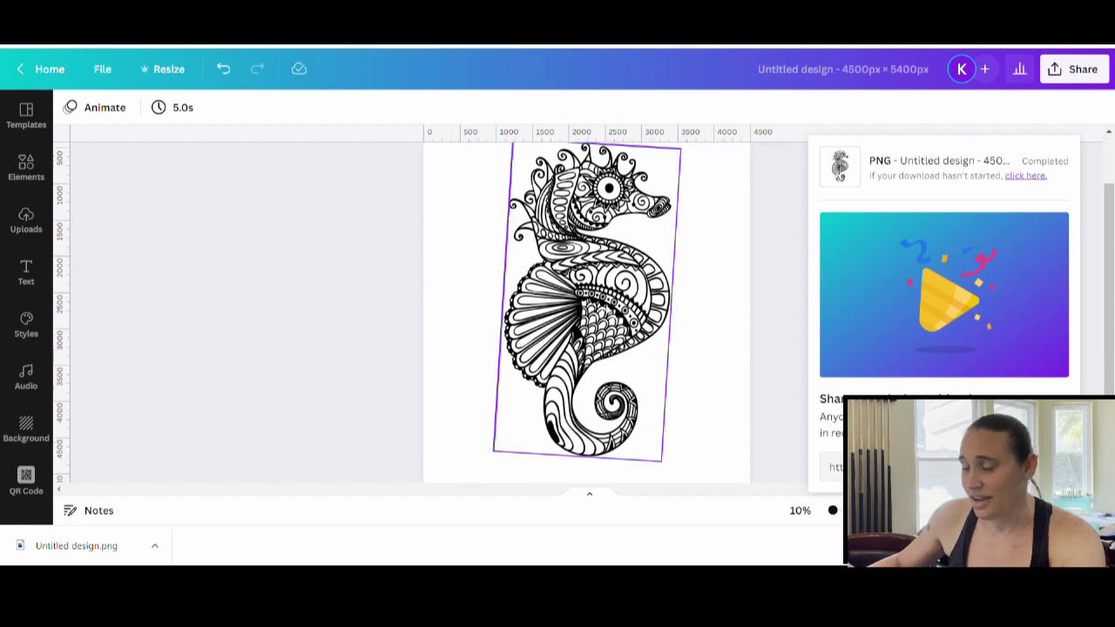
pyautogui.scroll(-1, 622, 228)
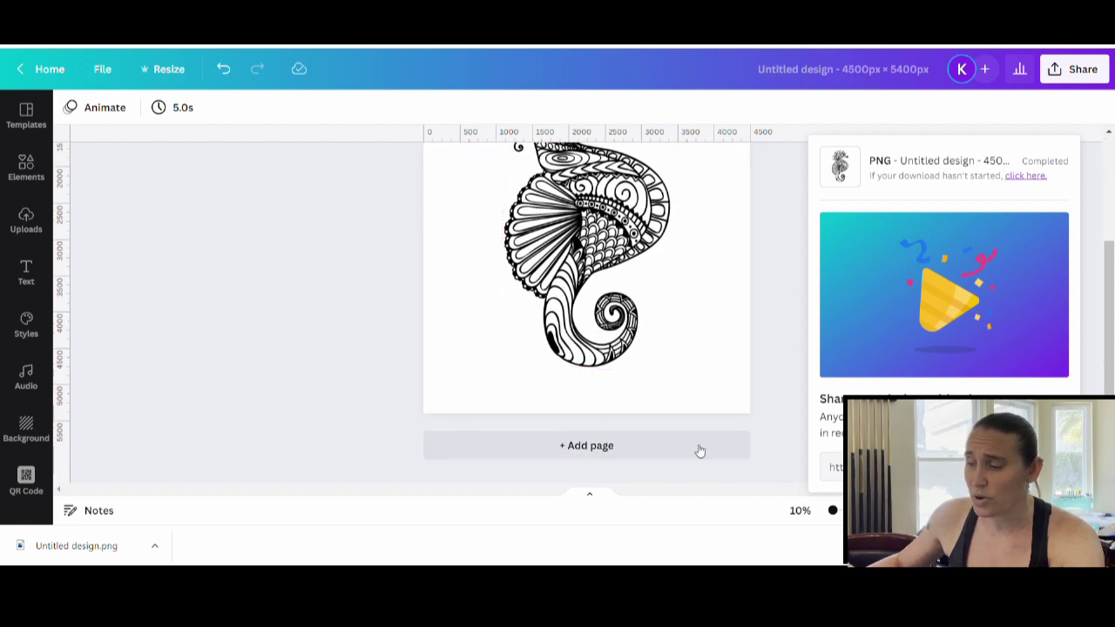
pyautogui.click(618, 456)
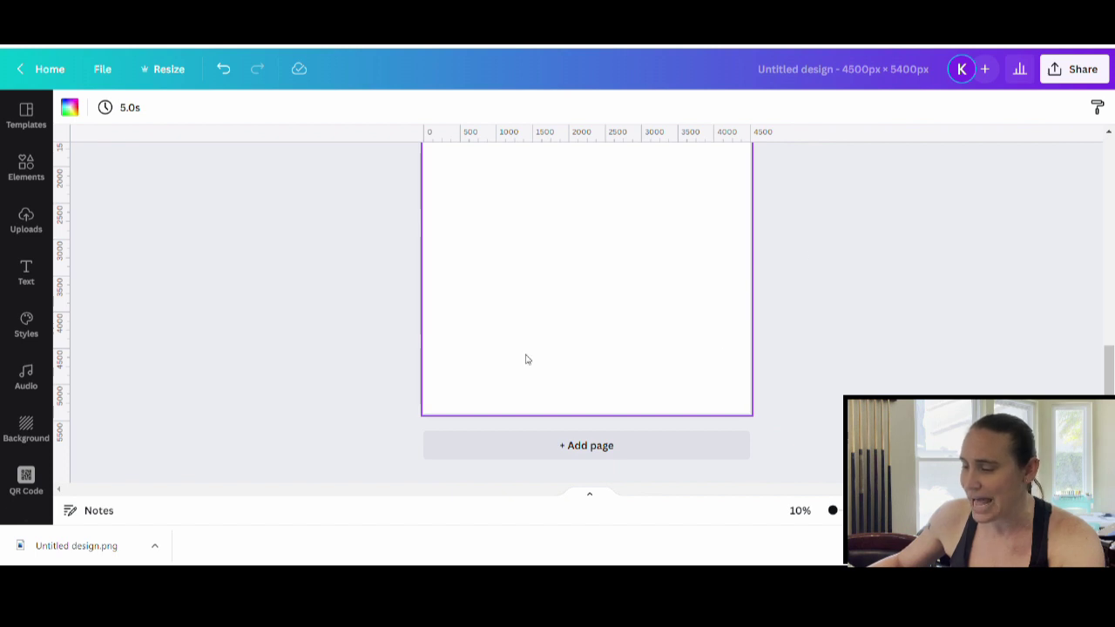
pyautogui.click(69, 107)
pyautogui.click(85, 346)
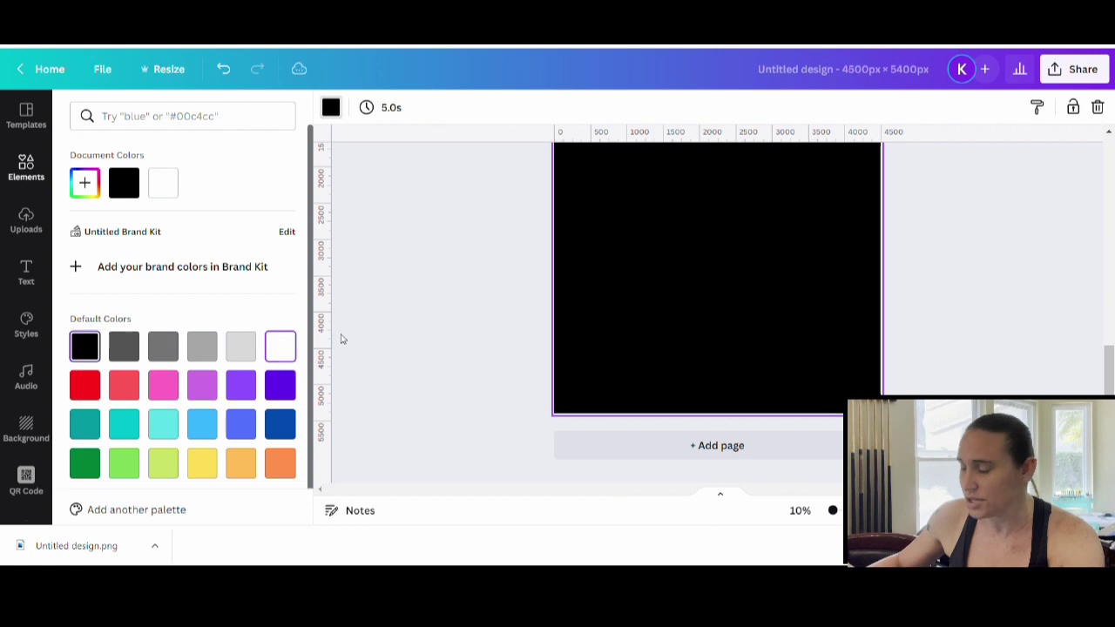
pyautogui.click(986, 365)
# - Upload the downloaded Untitled design.png and place it centered on the black second page
pyautogui.scroll(1, 821, 361)
pyautogui.scroll(-2, 566, 387)
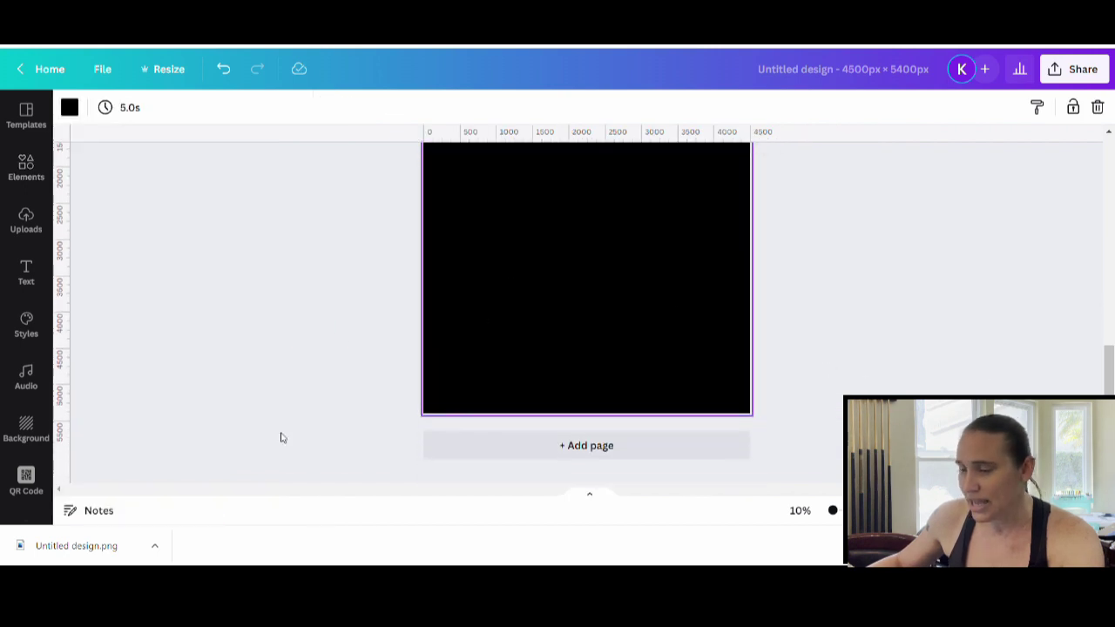
pyautogui.moveTo(41, 545); pyautogui.dragTo(419, 305)
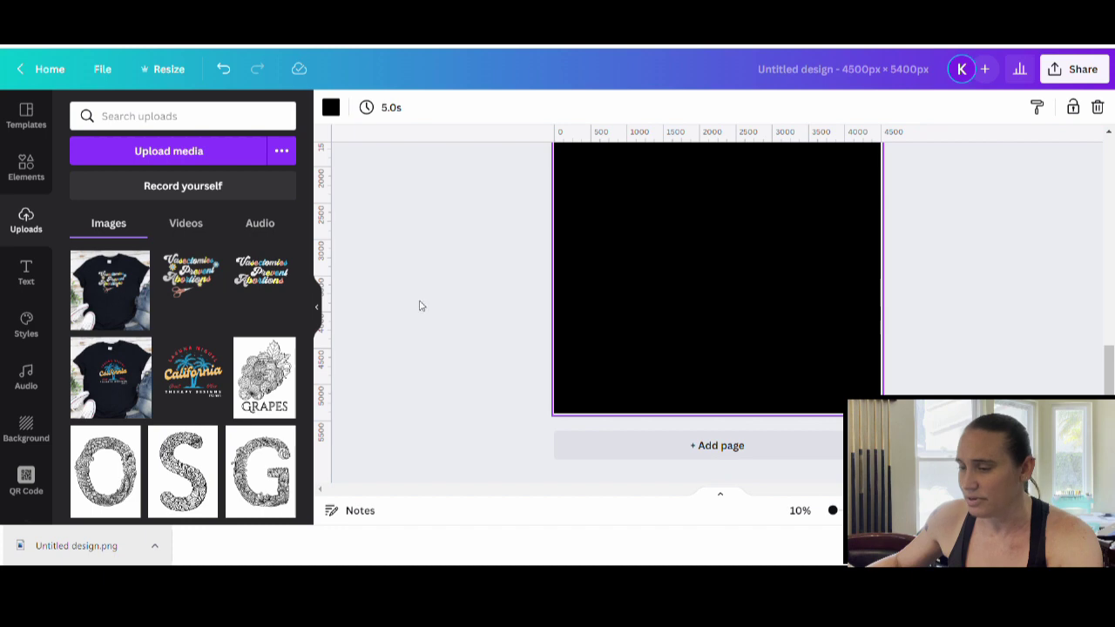
pyautogui.click(319, 308)
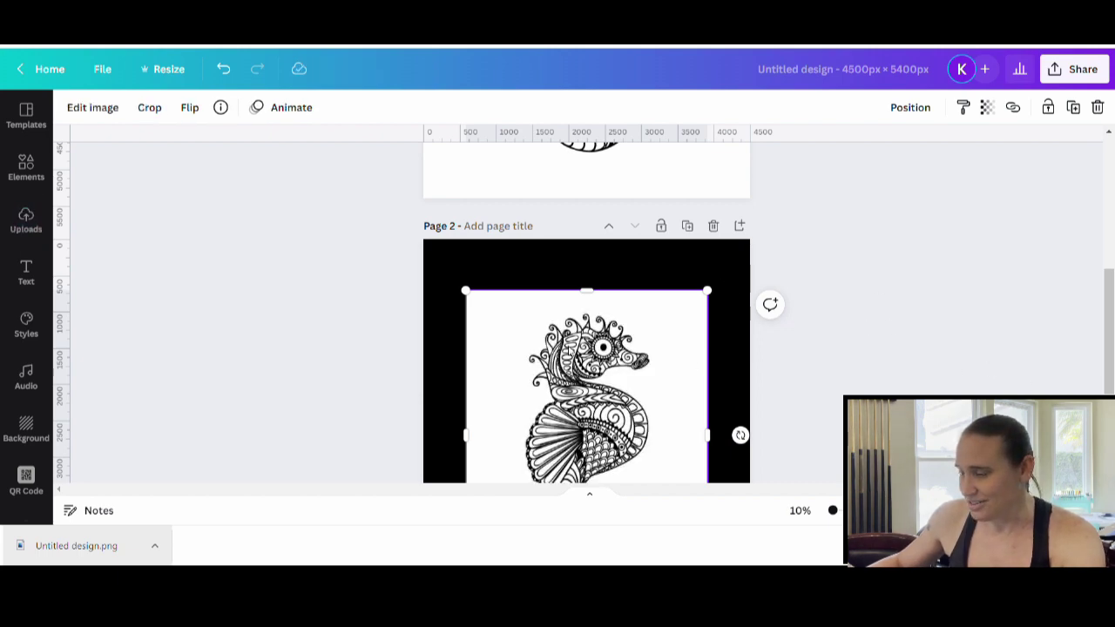
# - Add the Smear effect from Liquify to the seahorse image on page 2
pyautogui.scroll(-2, 637, 370)
pyautogui.scroll(2, 649, 294)
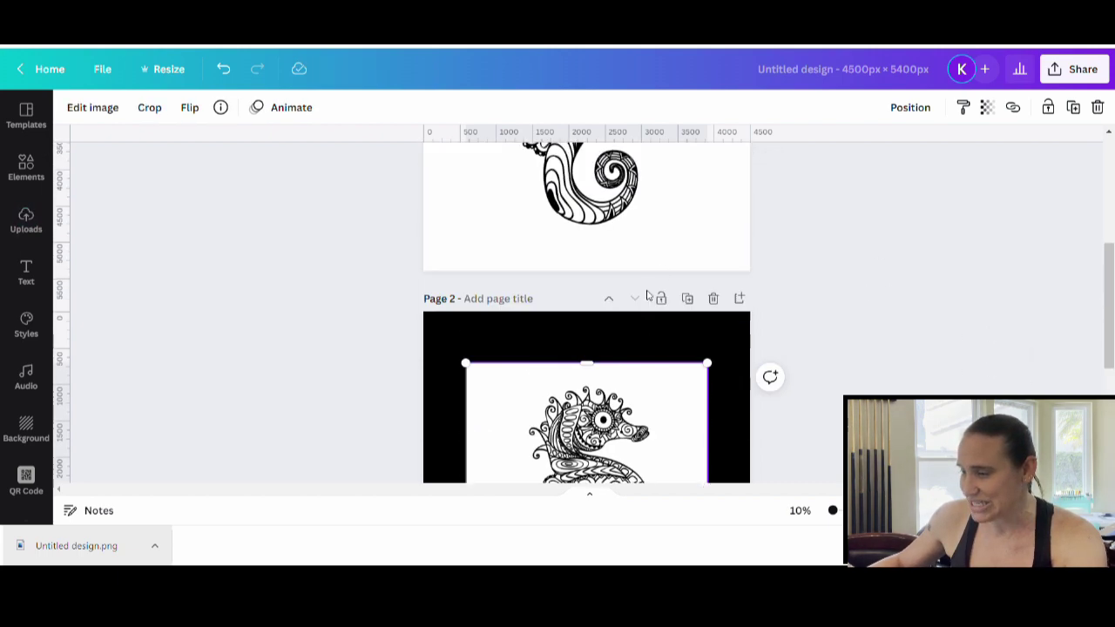
pyautogui.scroll(3, 635, 209)
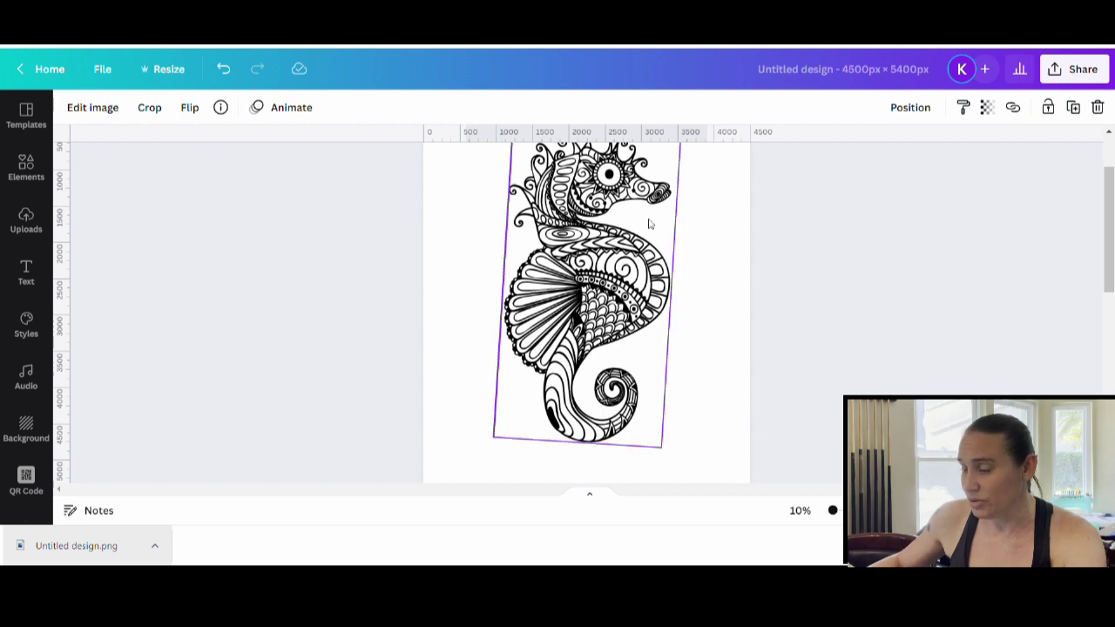
pyautogui.scroll(-4, 716, 402)
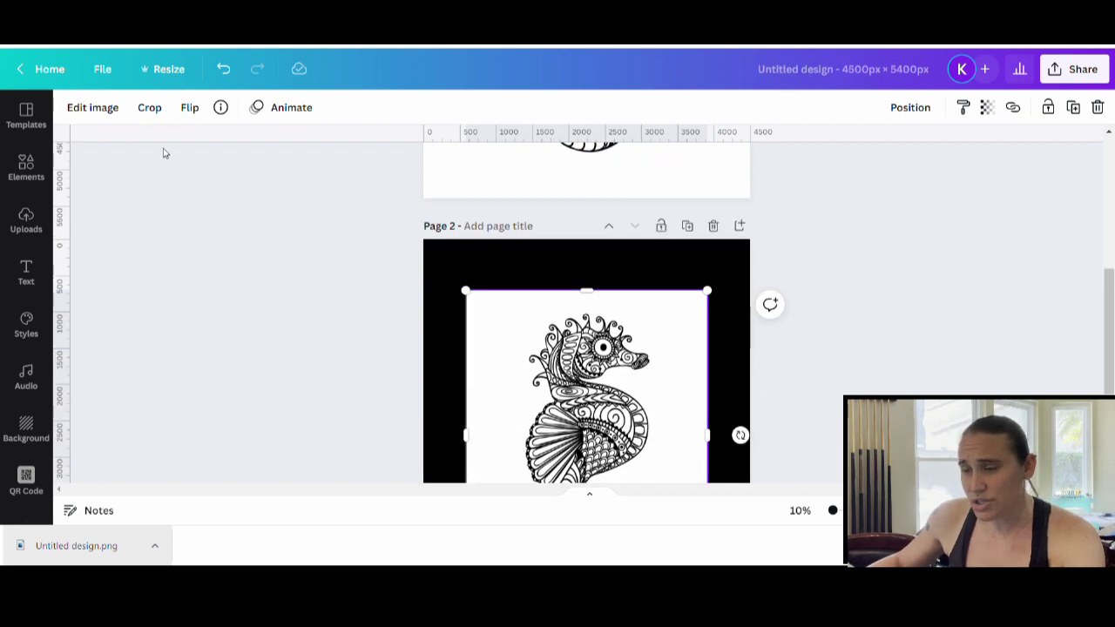
pyautogui.click(93, 109)
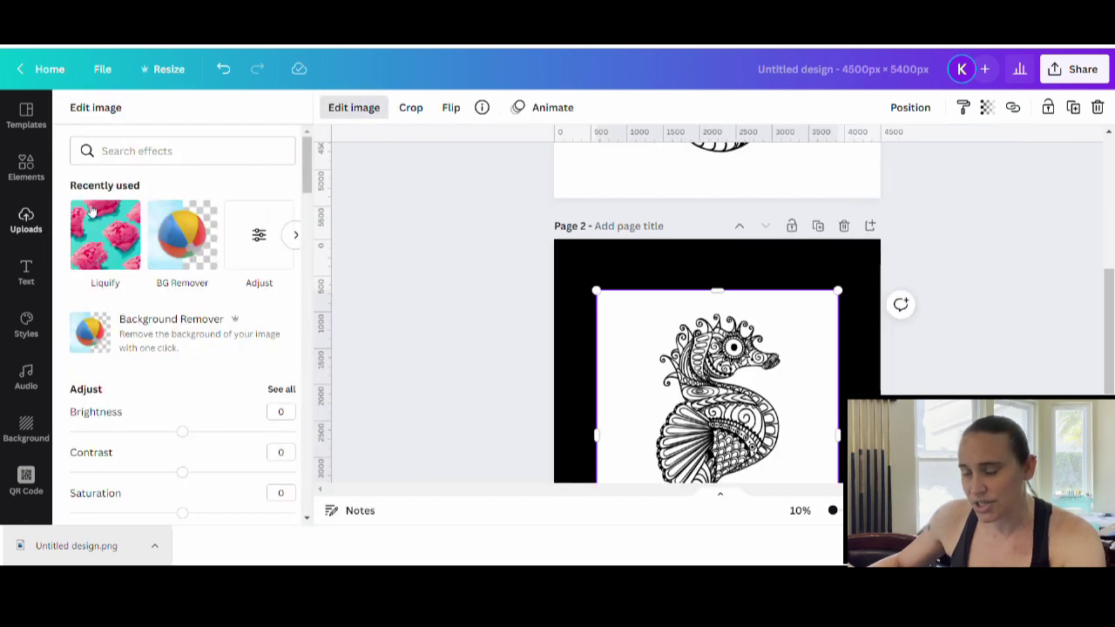
pyautogui.click(123, 246)
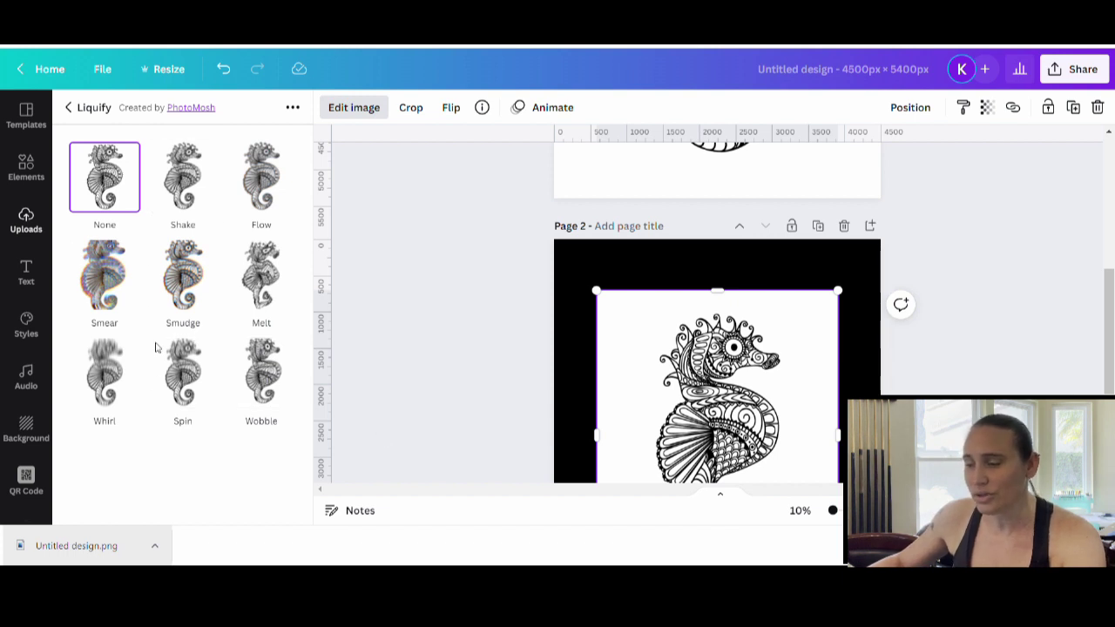
pyautogui.click(104, 279)
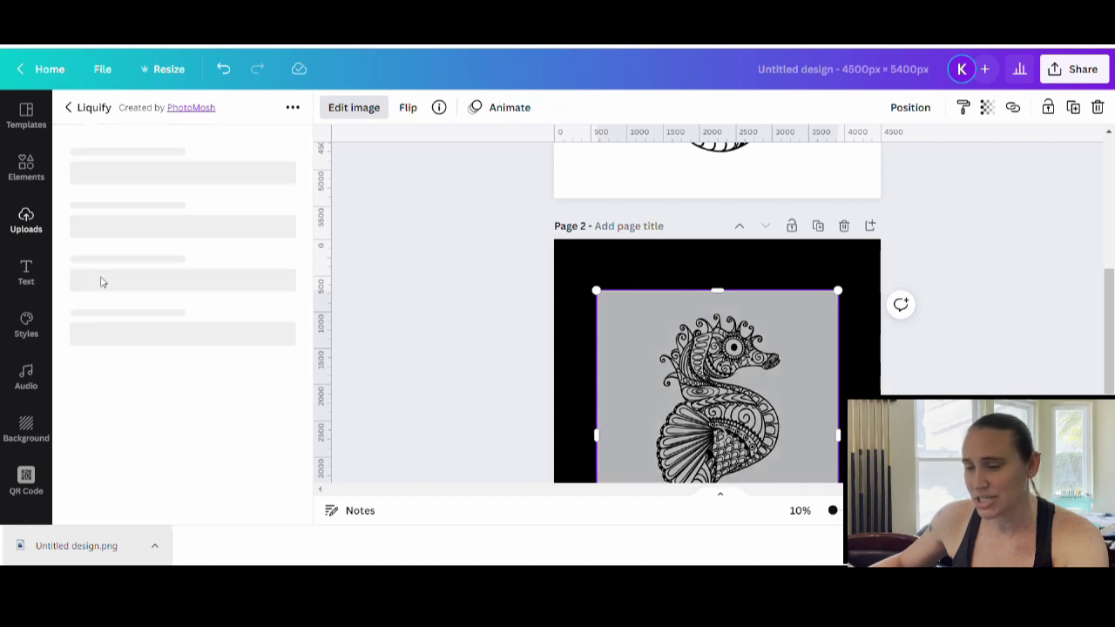
pyautogui.scroll(-1, 823, 356)
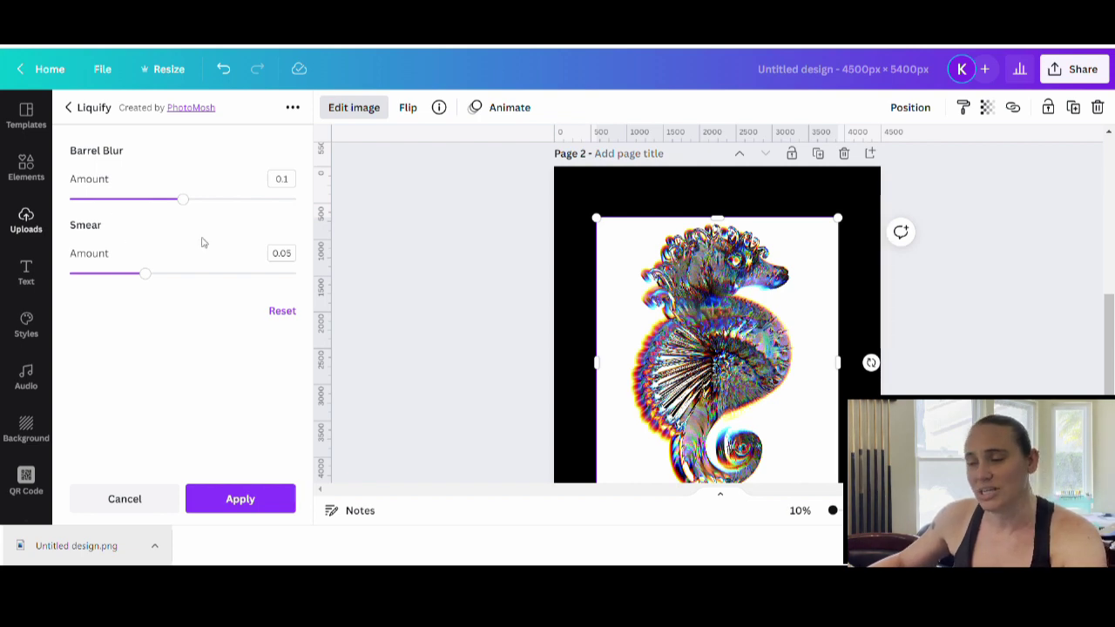
# - Set the Barrel Blur amount to 0.02 and the Smear amount to 0.006, and apply the effect
pyautogui.moveTo(184, 199); pyautogui.dragTo(103, 200)
pyautogui.moveTo(147, 281); pyautogui.dragTo(79, 275)
pyautogui.moveTo(109, 207); pyautogui.dragTo(94, 205)
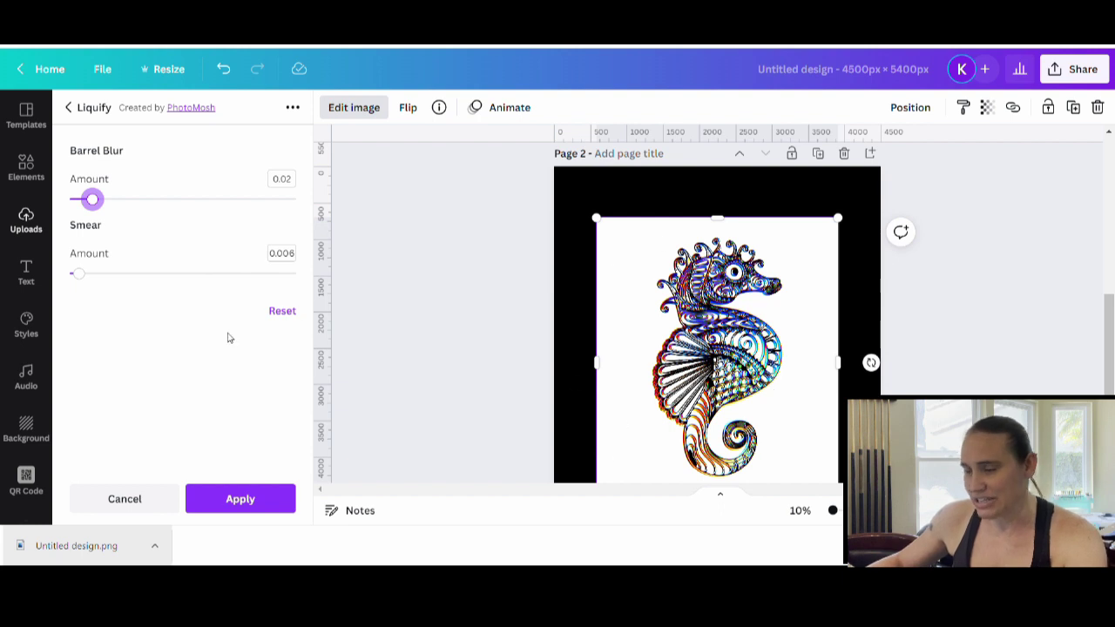
pyautogui.click(242, 505)
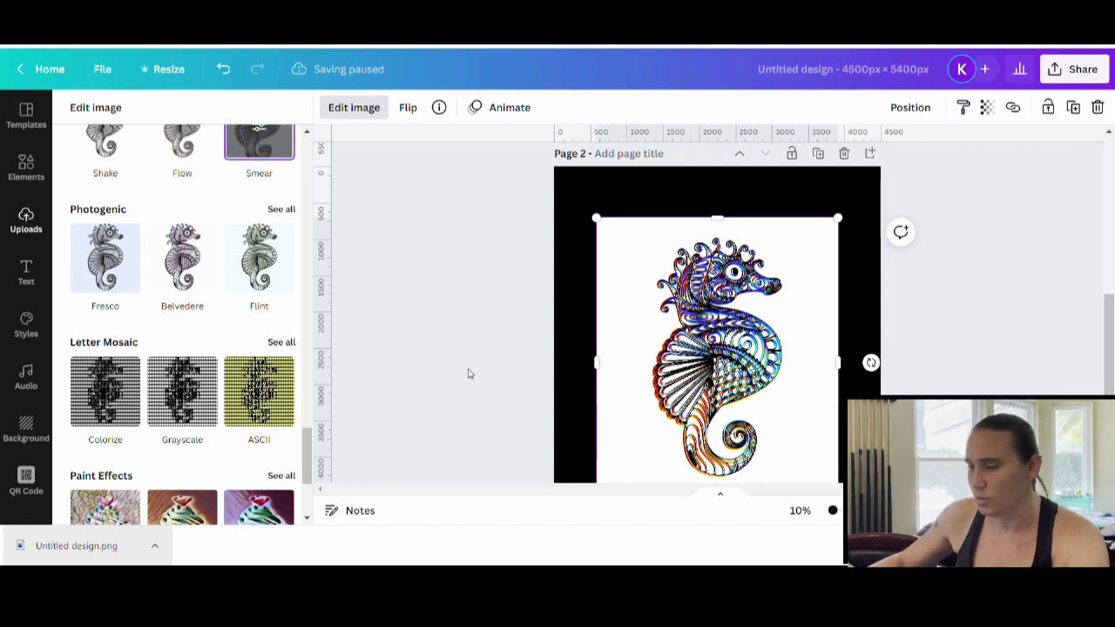
pyautogui.click(610, 410)
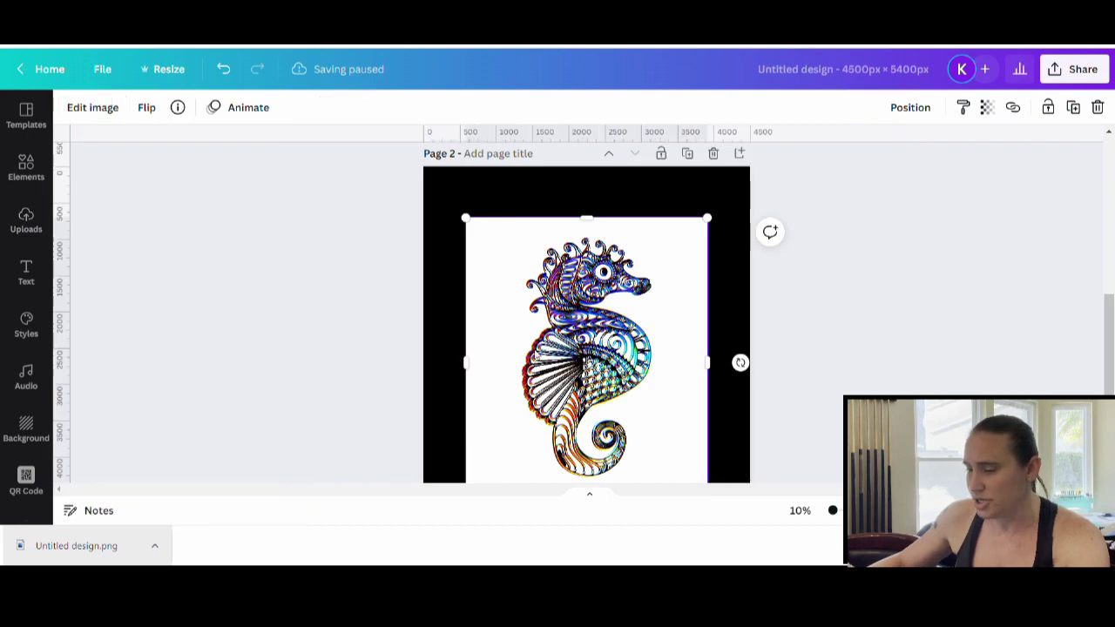
pyautogui.scroll(5, 601, 384)
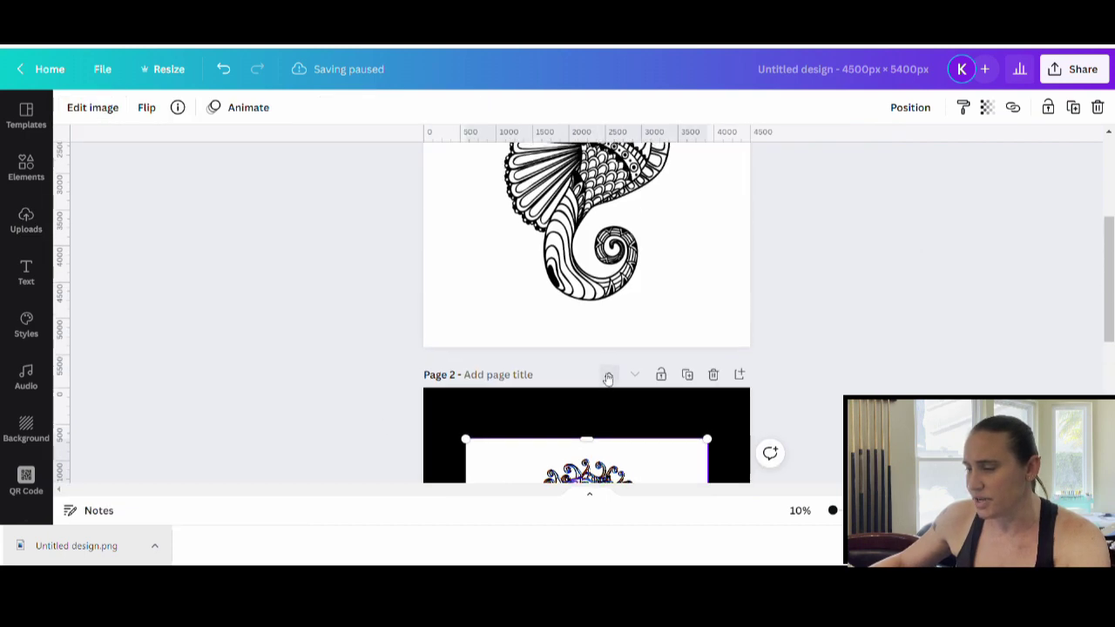
pyautogui.click(607, 380)
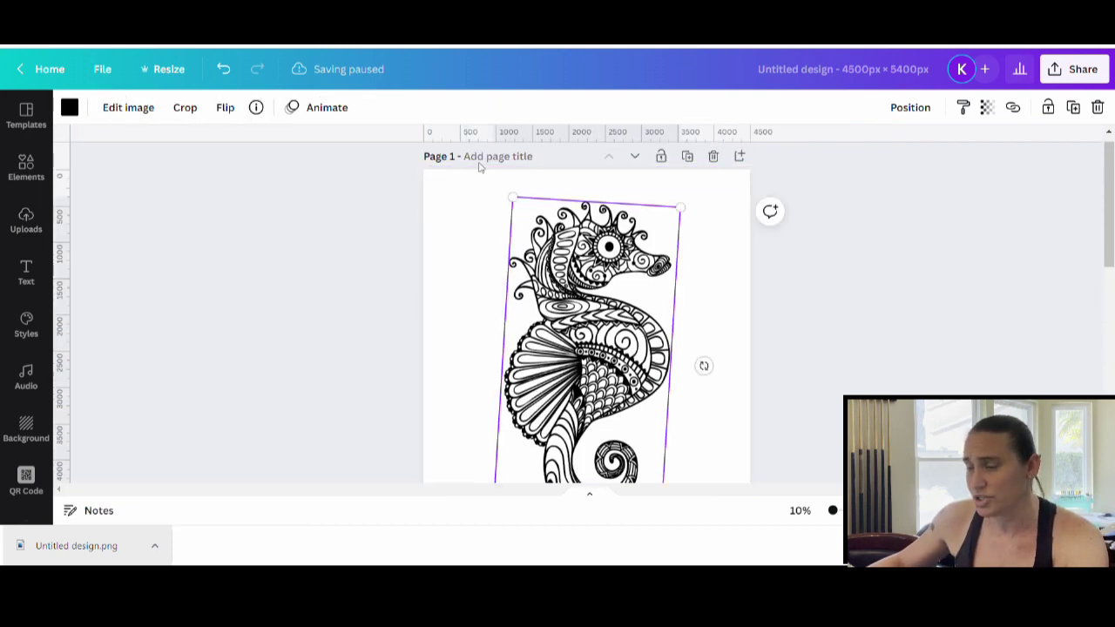
pyautogui.click(131, 112)
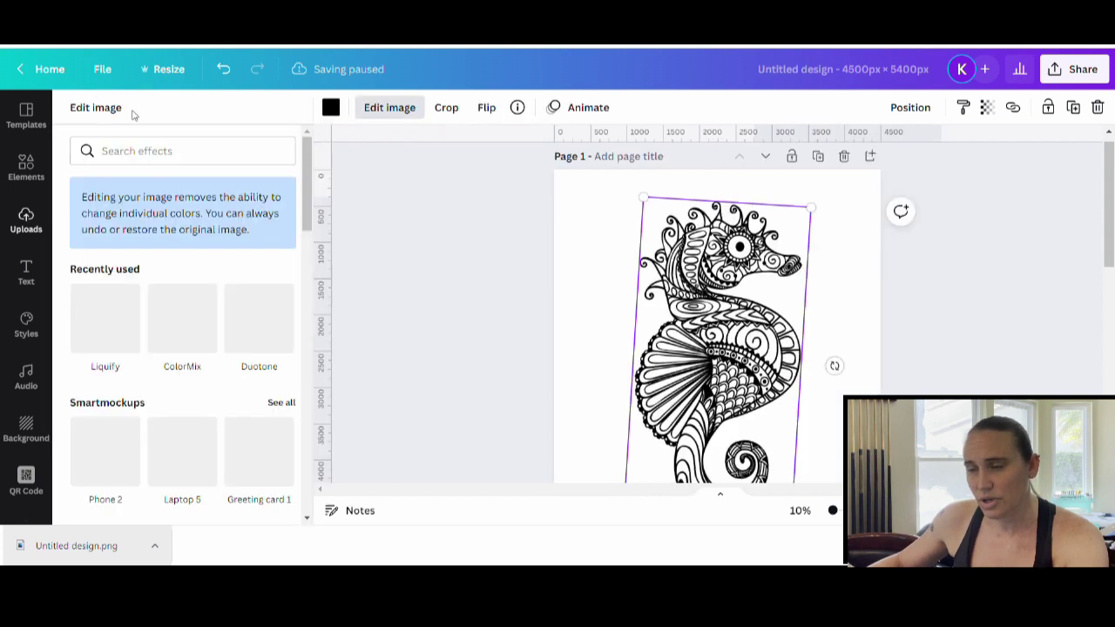
pyautogui.click(111, 348)
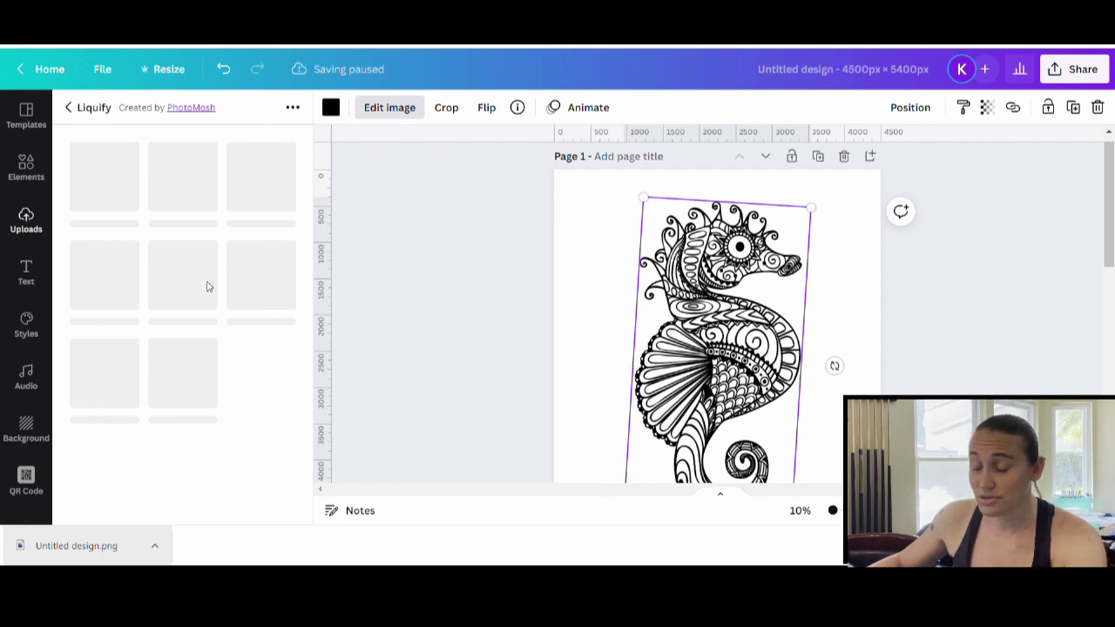
pyautogui.scroll(-5, 762, 392)
pyautogui.scroll(3, 473, 351)
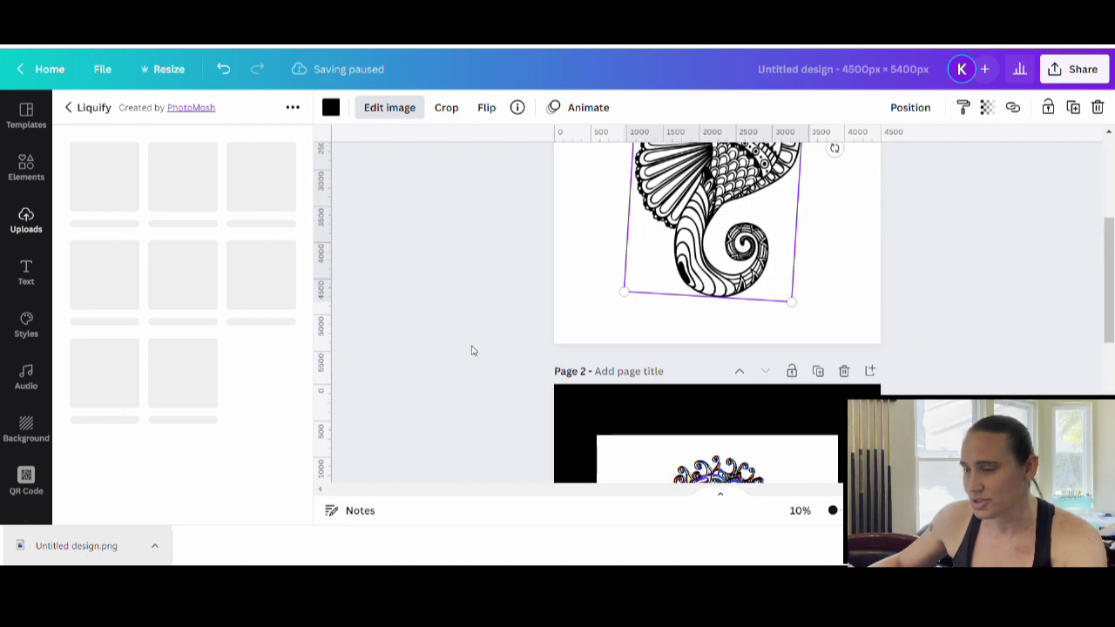
pyautogui.click(474, 351)
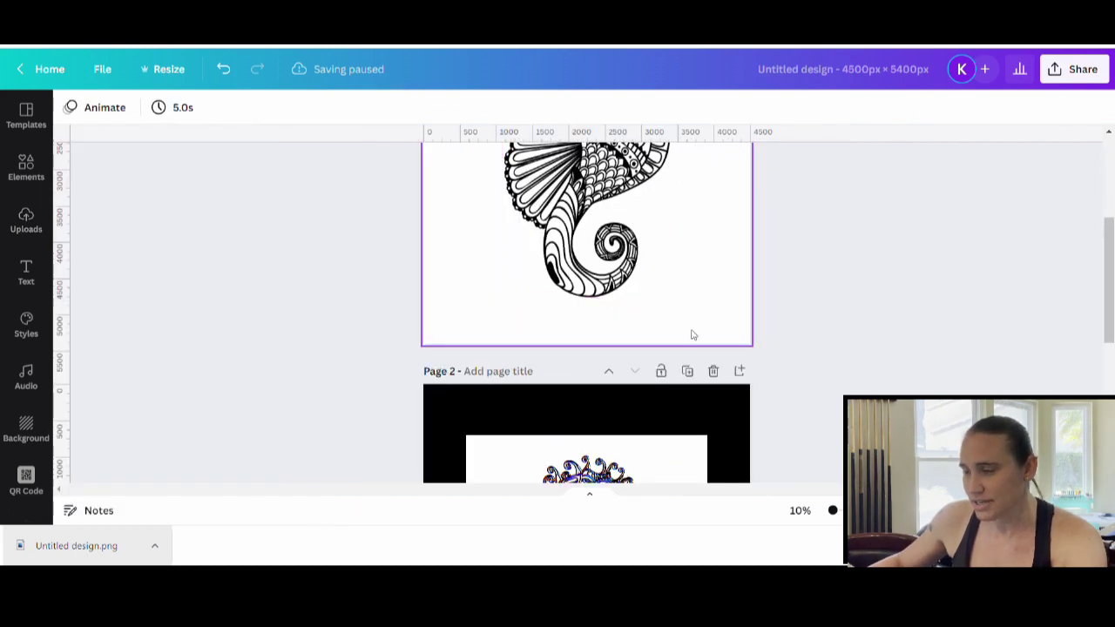
# - Select the original seahorse on page 1 and show its Liquify effect previews
pyautogui.scroll(-3, 692, 335)
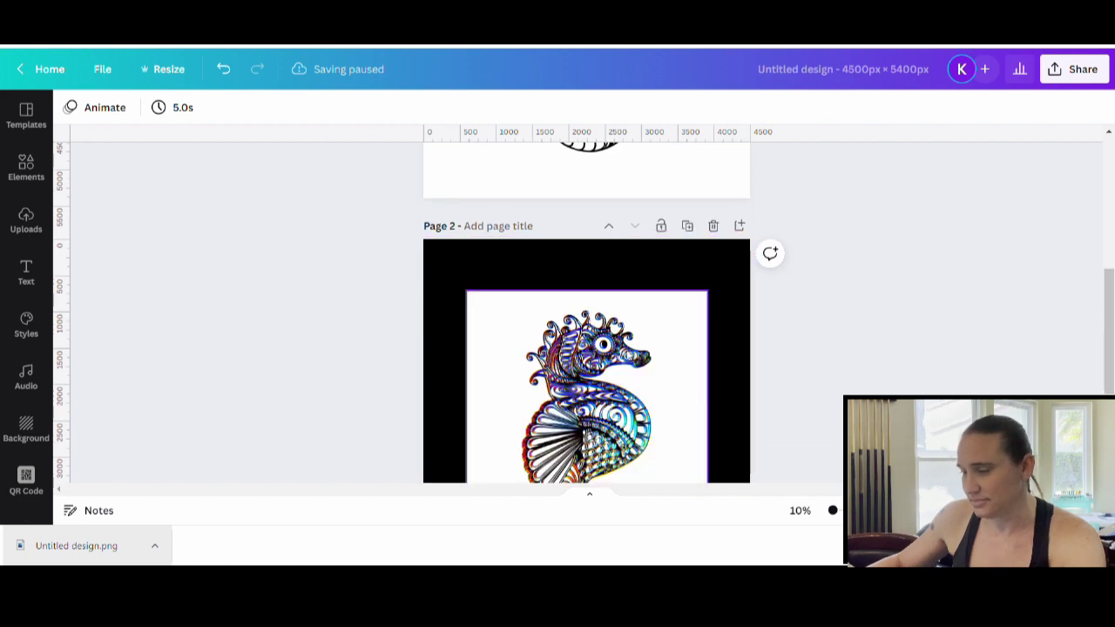
pyautogui.scroll(-2, 609, 400)
pyautogui.scroll(5, 657, 363)
pyautogui.click(642, 344)
pyautogui.scroll(1, 635, 313)
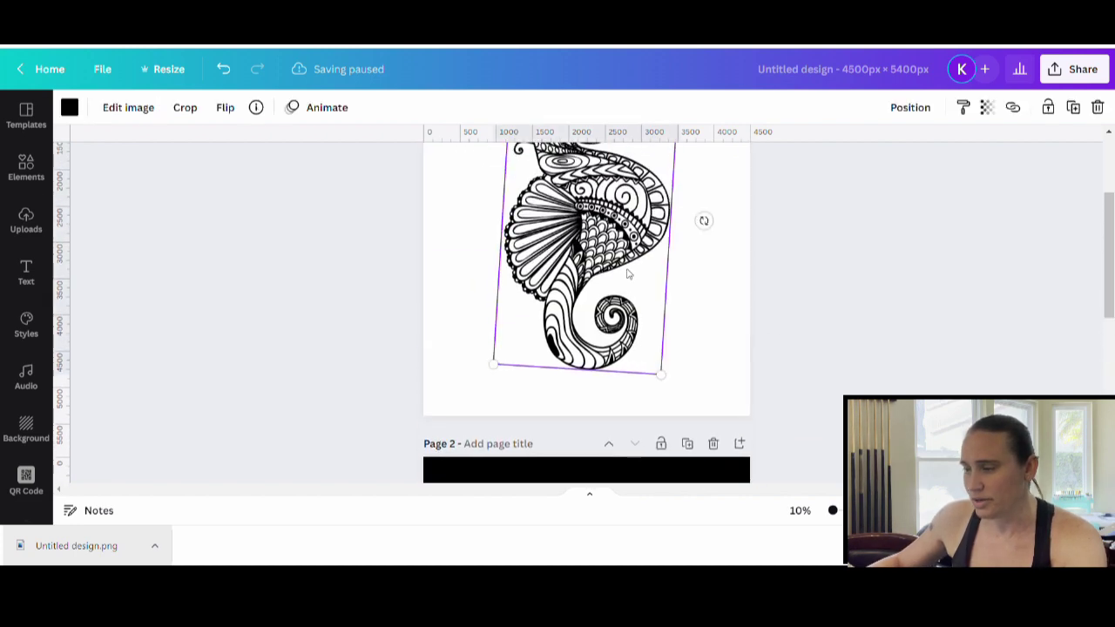
pyautogui.click(120, 107)
pyautogui.click(96, 341)
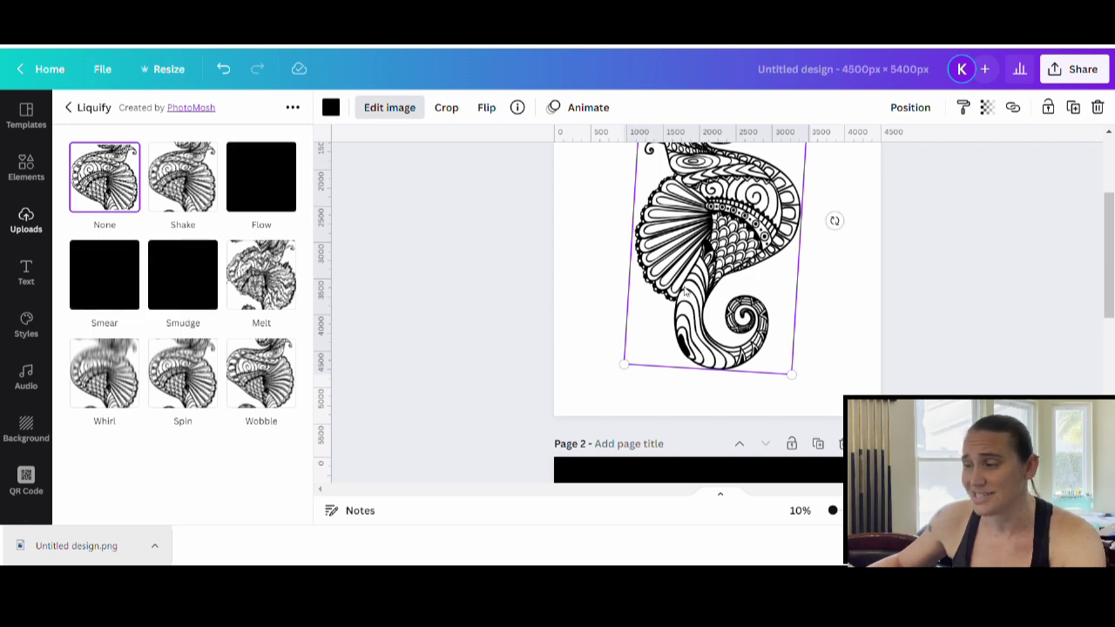
# - Nudge the original seahorse slightly upward on page 1, keeping it horizontally centered
pyautogui.moveTo(691, 250); pyautogui.dragTo(683, 228)
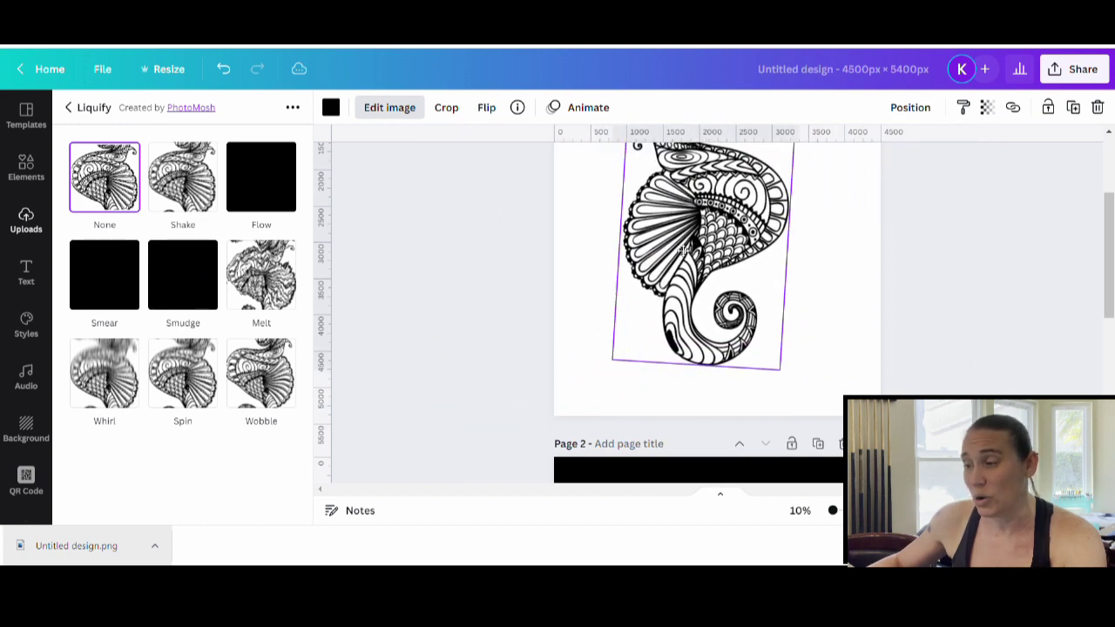
pyautogui.scroll(-2, 824, 214)
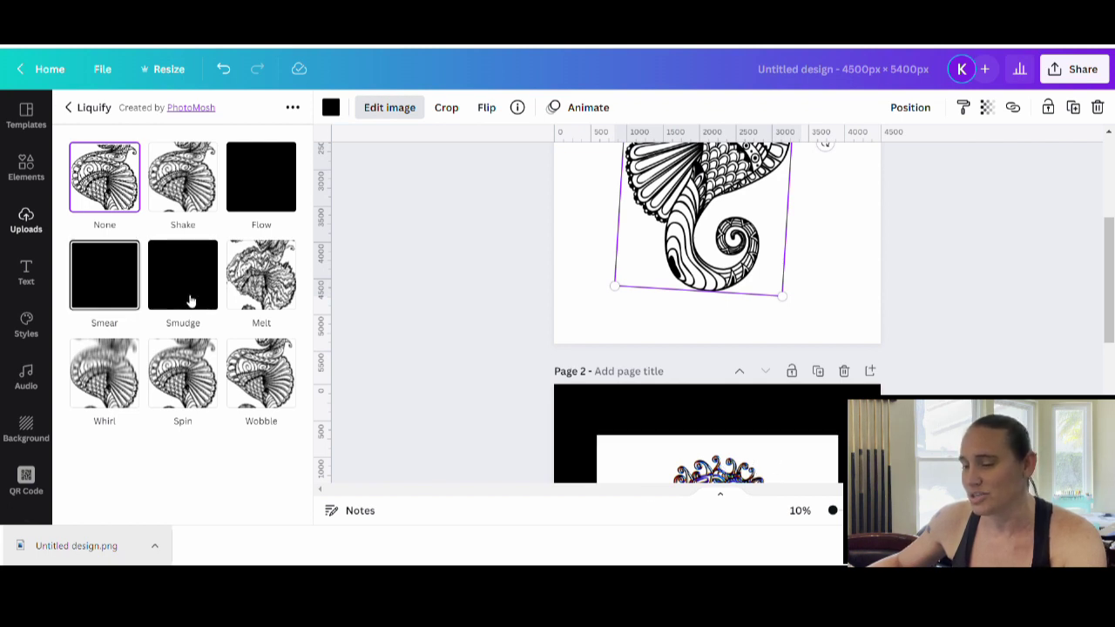
pyautogui.scroll(3, 819, 259)
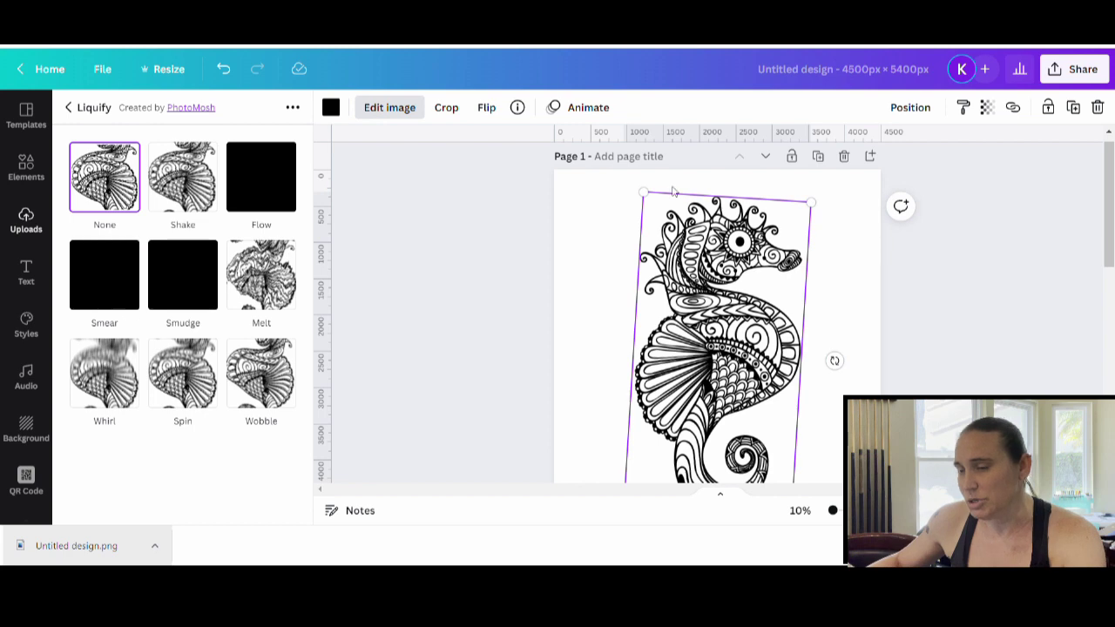
# - Select the color-effect seahorse image on page 2 and move it lower on the black page
pyautogui.scroll(-2, 645, 199)
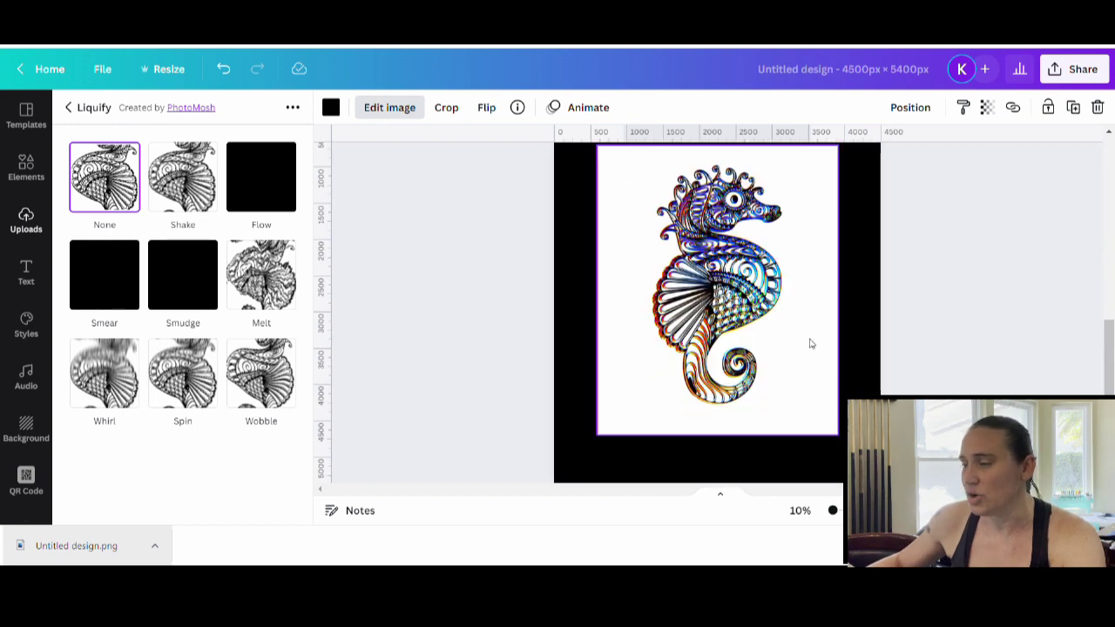
pyautogui.click(87, 107)
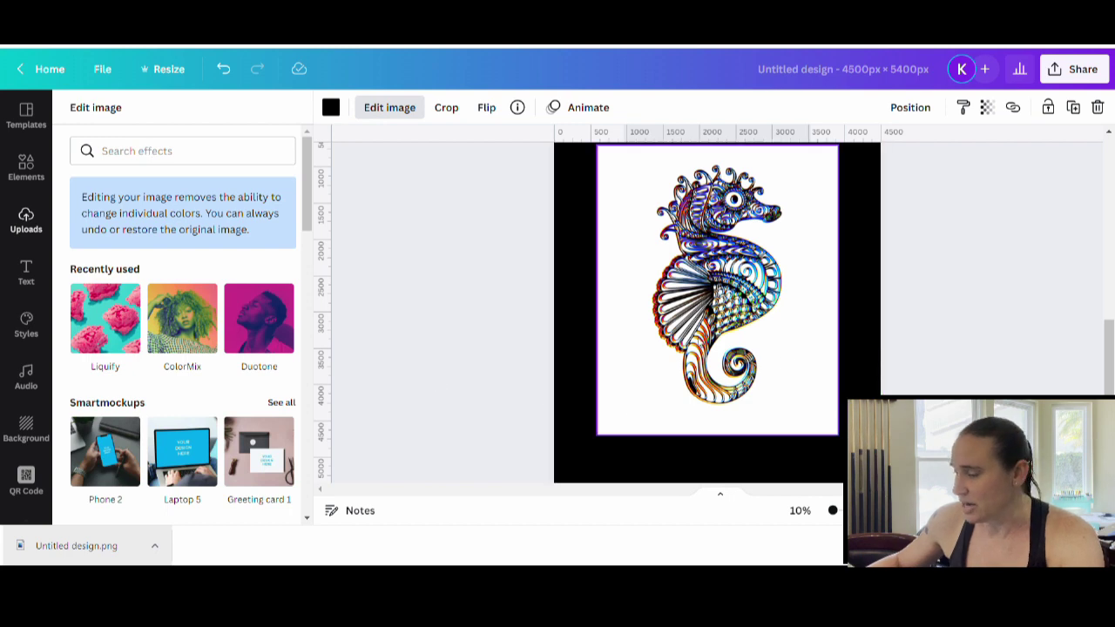
pyautogui.scroll(-3, 480, 319)
pyautogui.scroll(3, 480, 318)
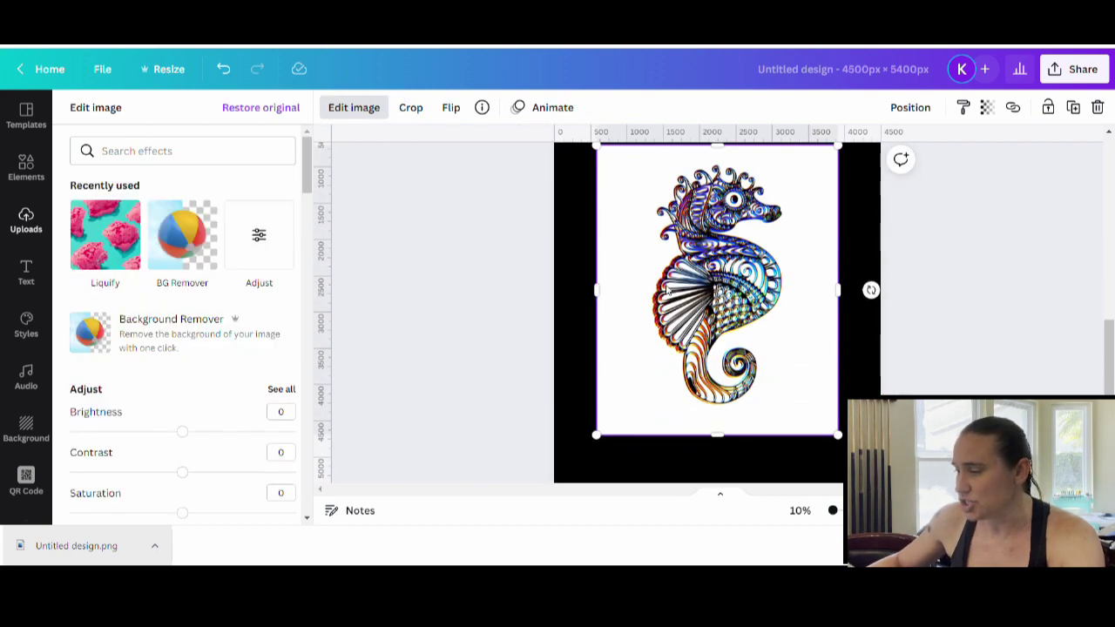
pyautogui.moveTo(595, 231); pyautogui.dragTo(595, 276)
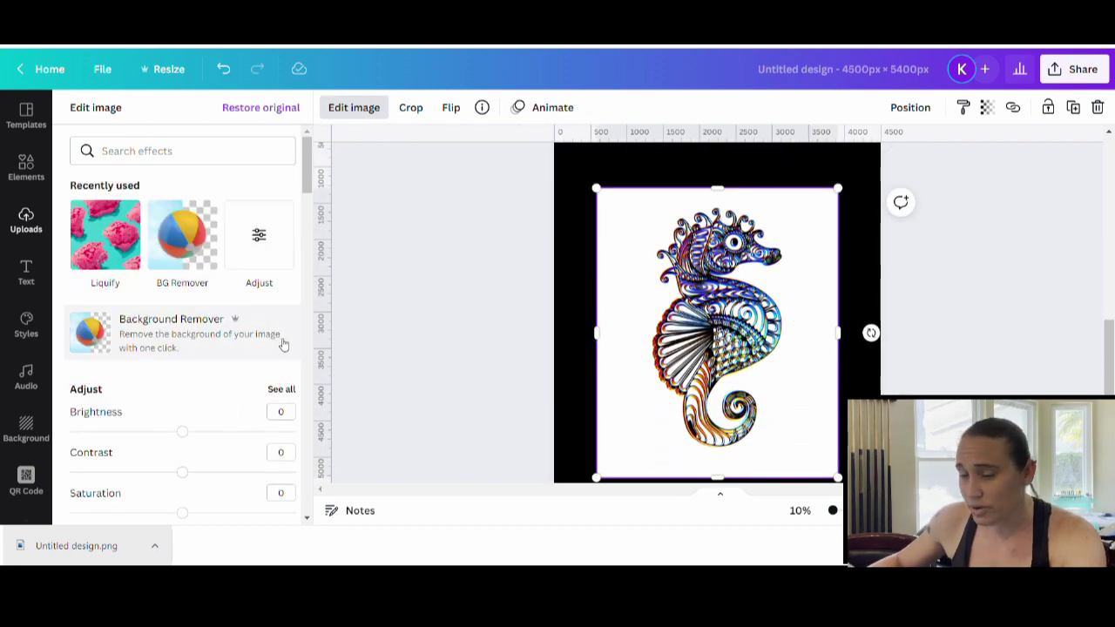
# - Set the seahorse image's saturation to 100 and move the image slightly upward on page 2
pyautogui.scroll(-2, 730, 364)
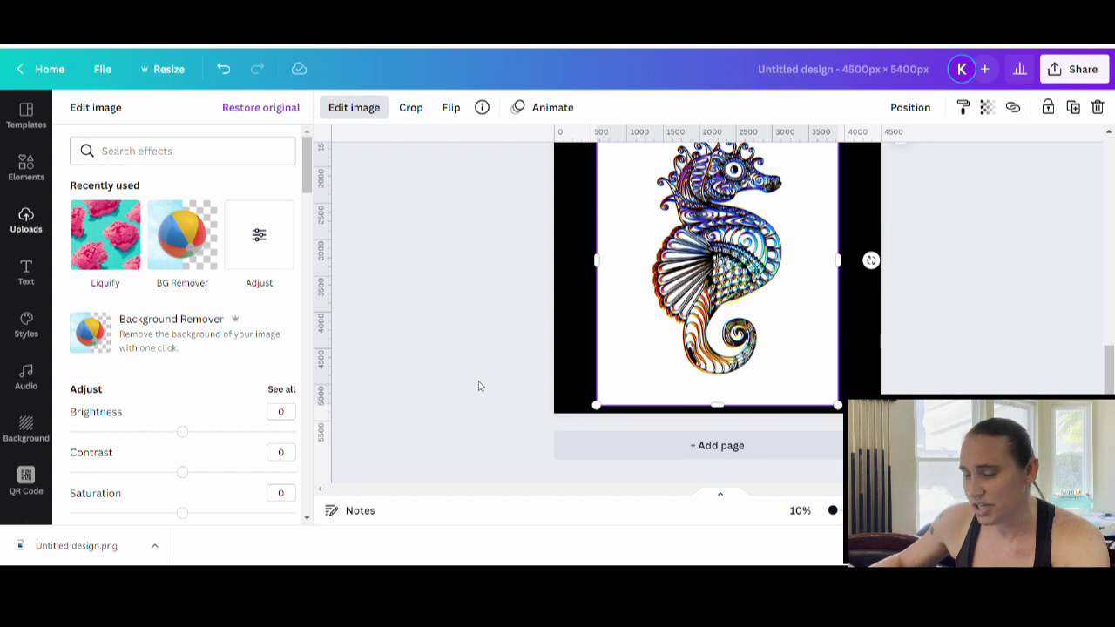
pyautogui.moveTo(182, 514); pyautogui.dragTo(383, 546)
pyautogui.click(428, 358)
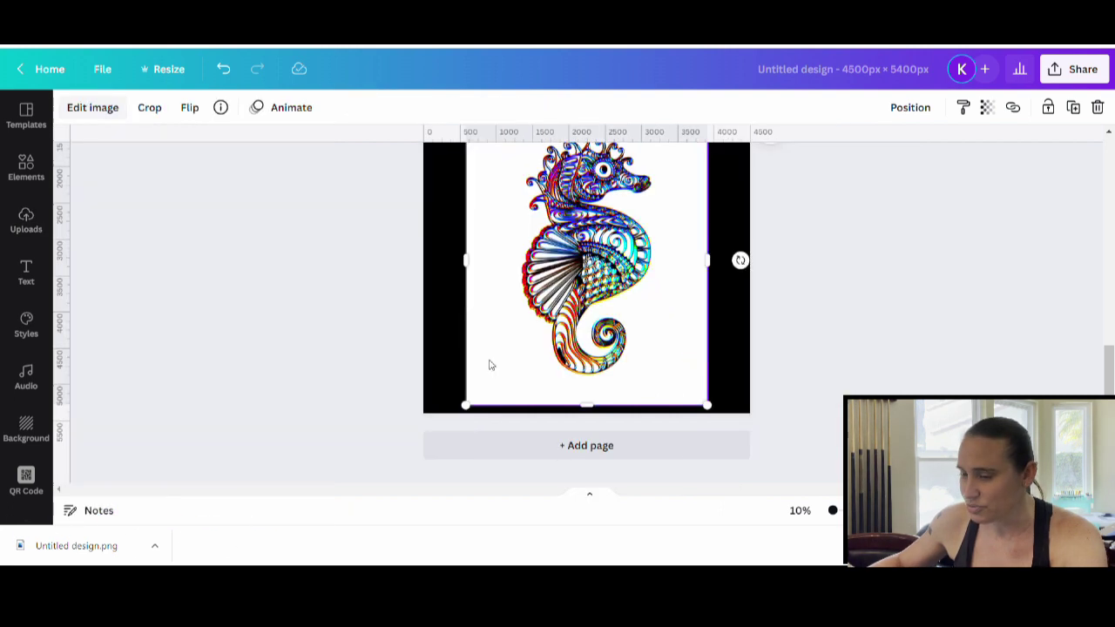
pyautogui.scroll(2, 728, 338)
pyautogui.moveTo(615, 401); pyautogui.dragTo(615, 373)
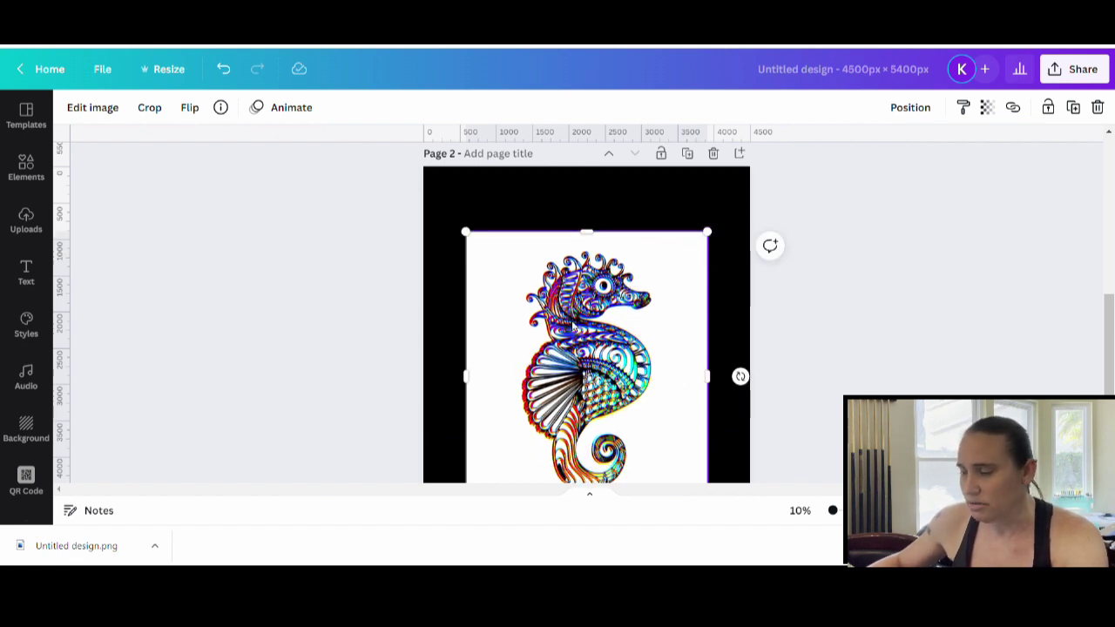
# - Remove the white background from the seahorse image on page 2 with Background Remover
pyautogui.click(108, 113)
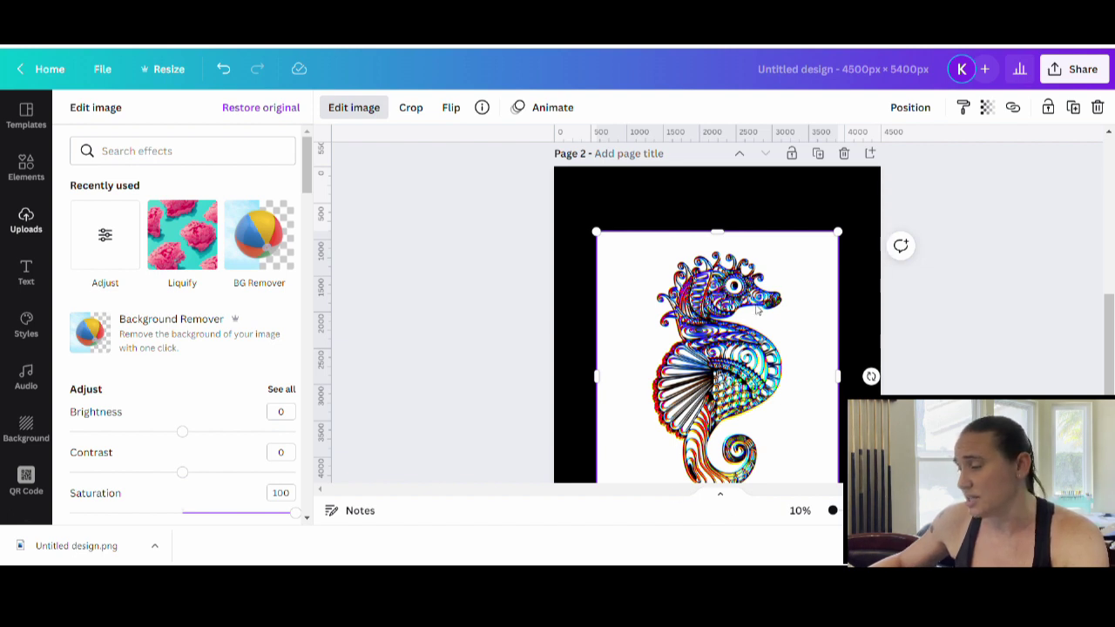
pyautogui.click(104, 332)
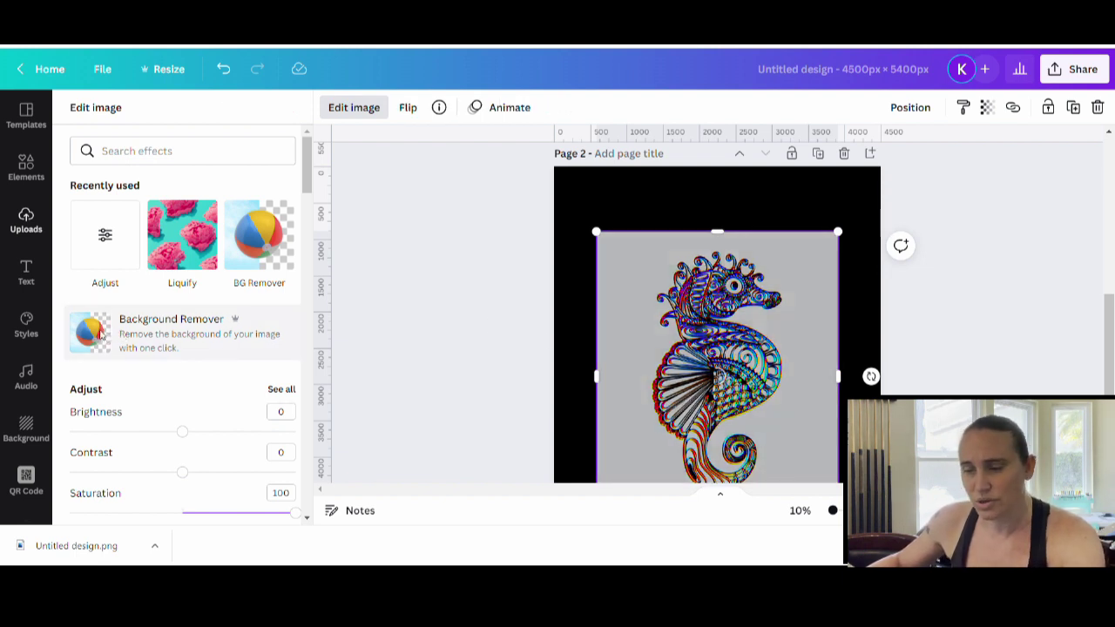
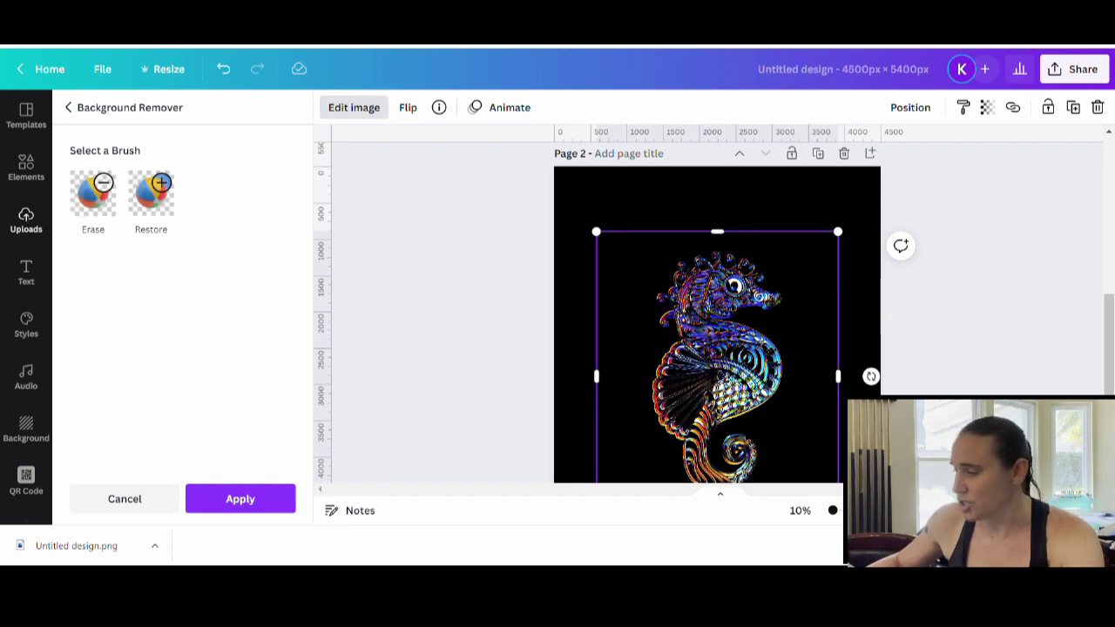
pyautogui.scroll(-2, 803, 366)
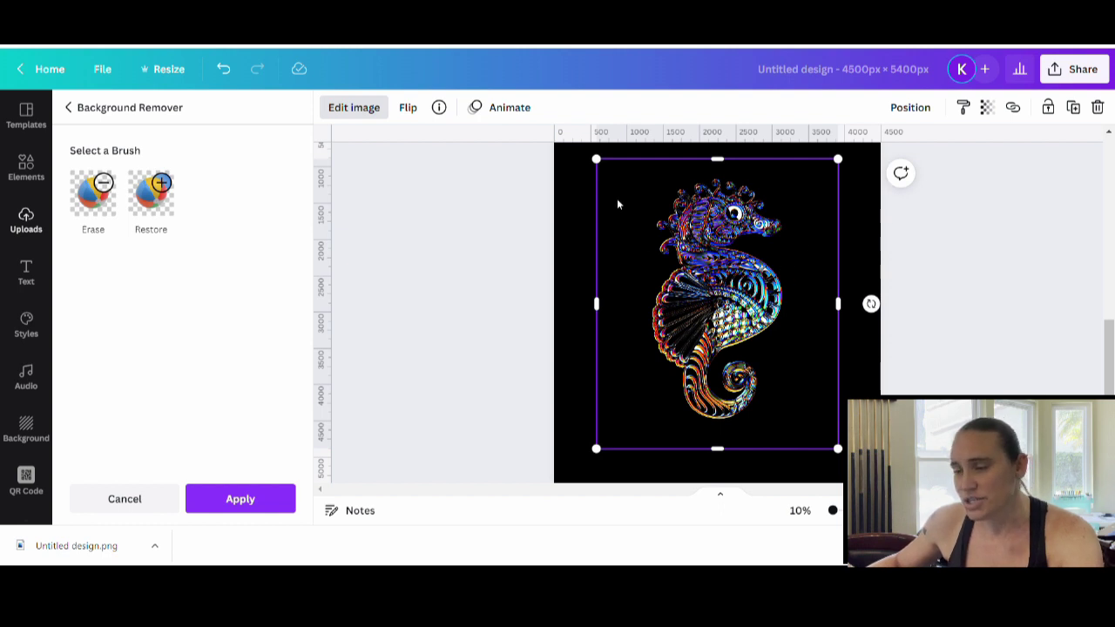
# - Restore the erased white areas inside the seahorse with the Restore brush, trying size 83 and reducing it to 46, 37 and 22
pyautogui.click(150, 211)
pyautogui.click(161, 198)
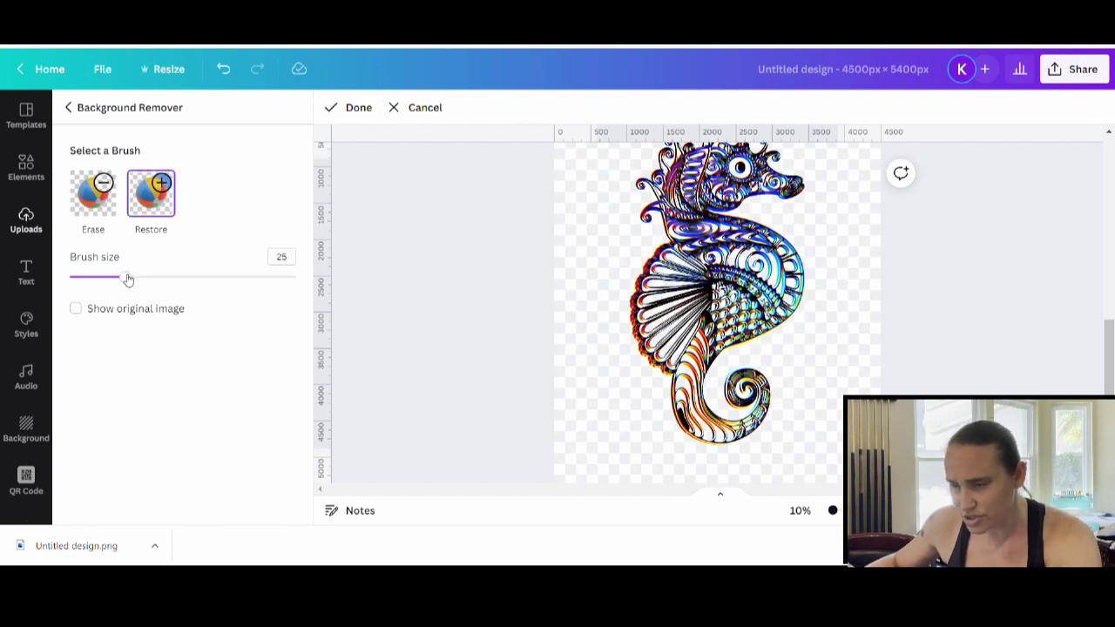
pyautogui.moveTo(128, 279); pyautogui.dragTo(257, 278)
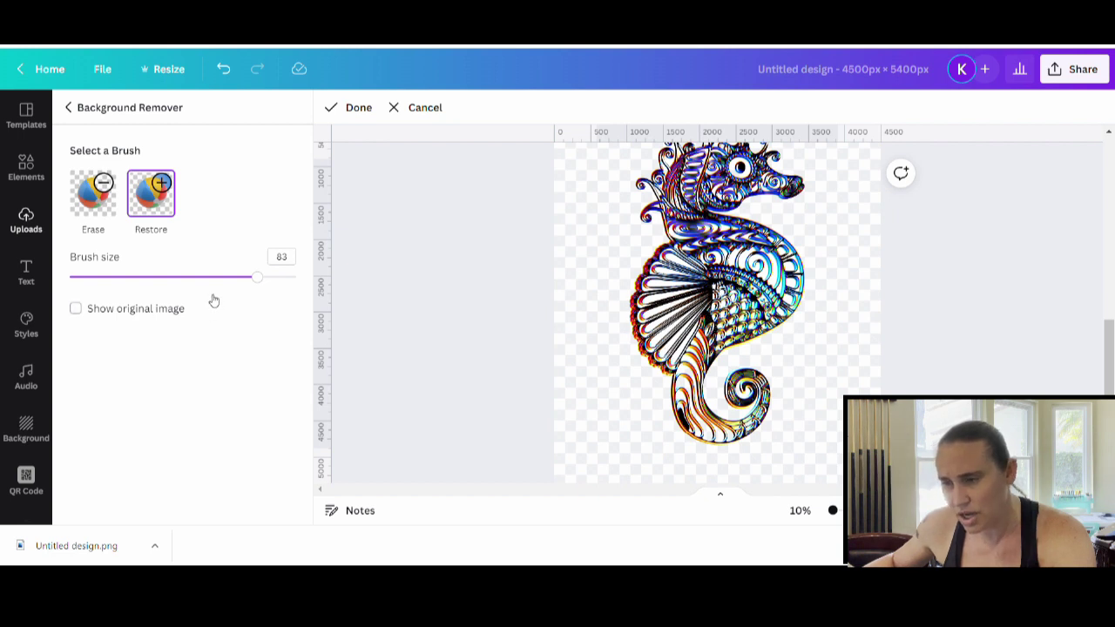
pyautogui.click(177, 279)
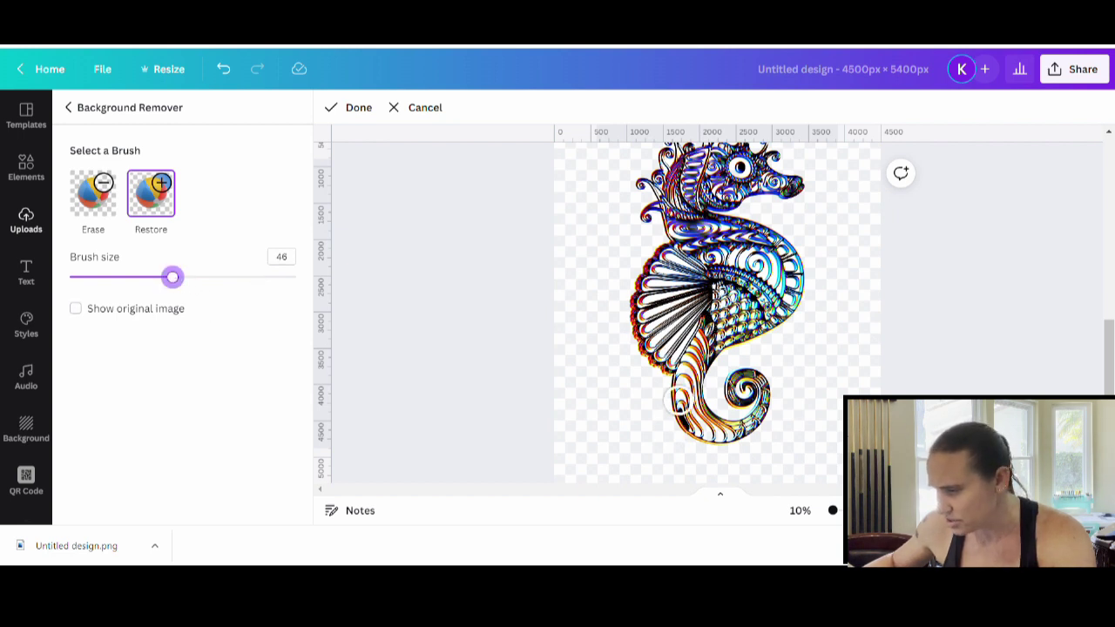
pyautogui.moveTo(183, 285); pyautogui.dragTo(153, 279)
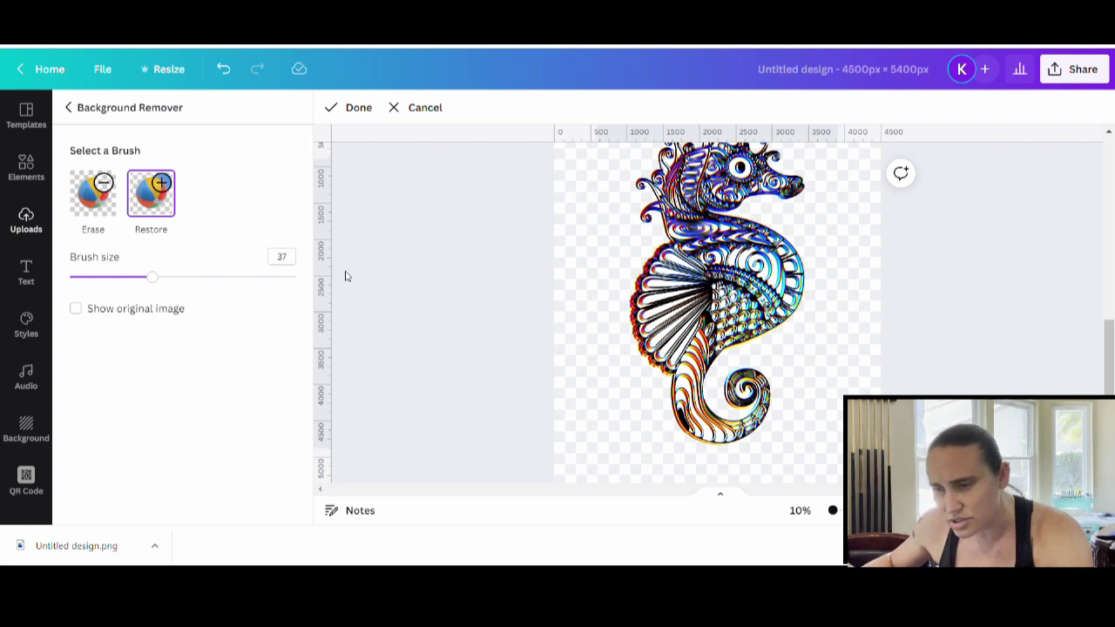
pyautogui.click(120, 277)
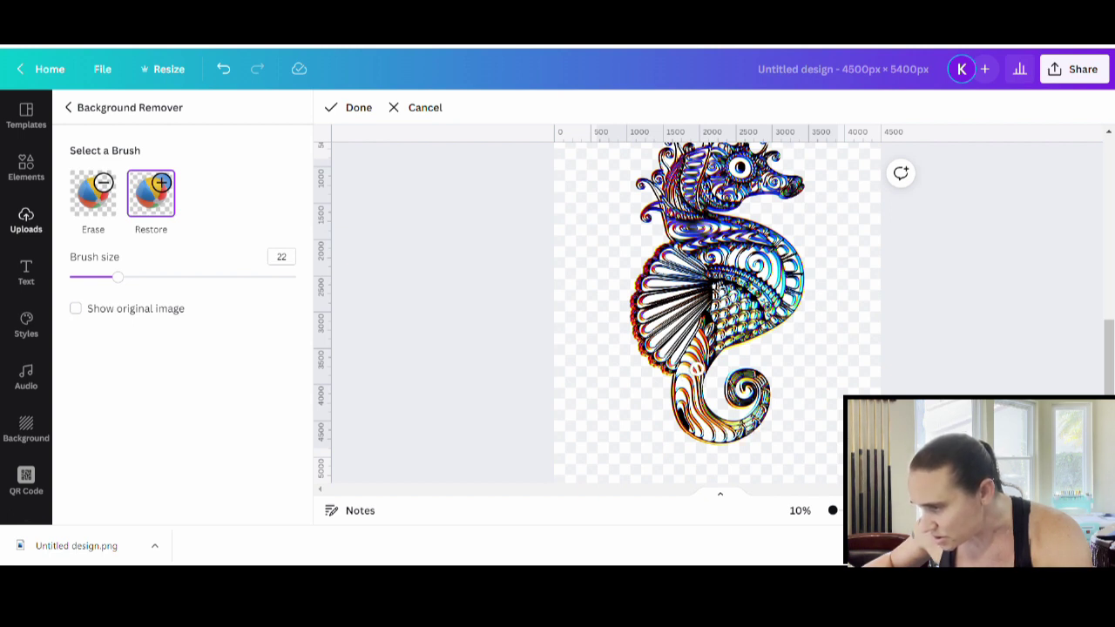
# - Restore the remaining fine details of the seahorse's body and tail with the Restore brush at size 11, and finish the background edit
pyautogui.scroll(1, 703, 280)
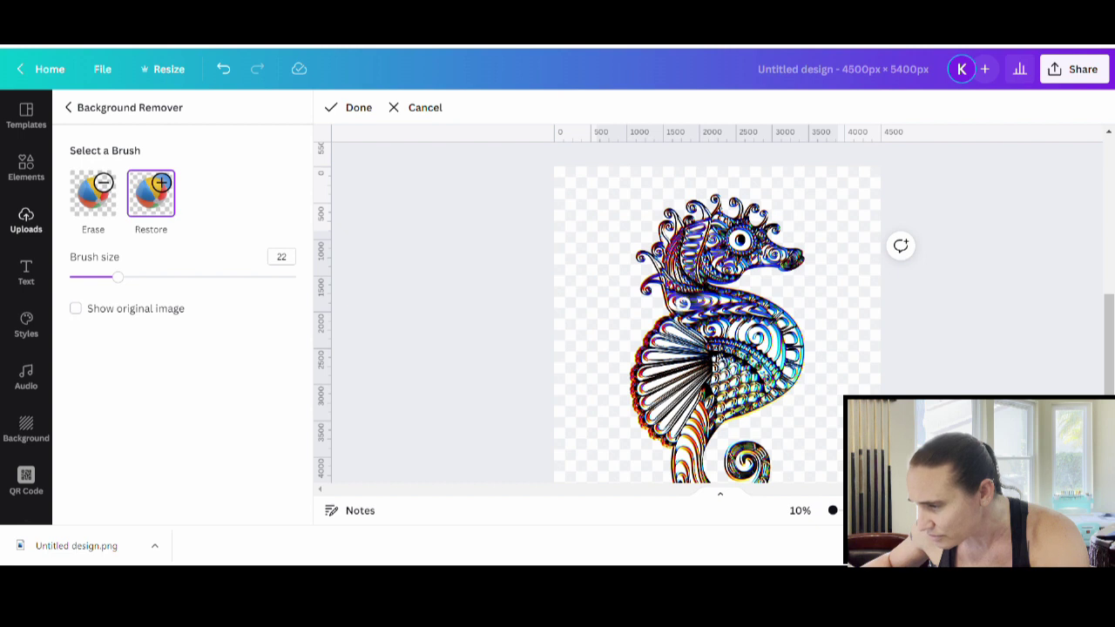
pyautogui.scroll(-3, 705, 366)
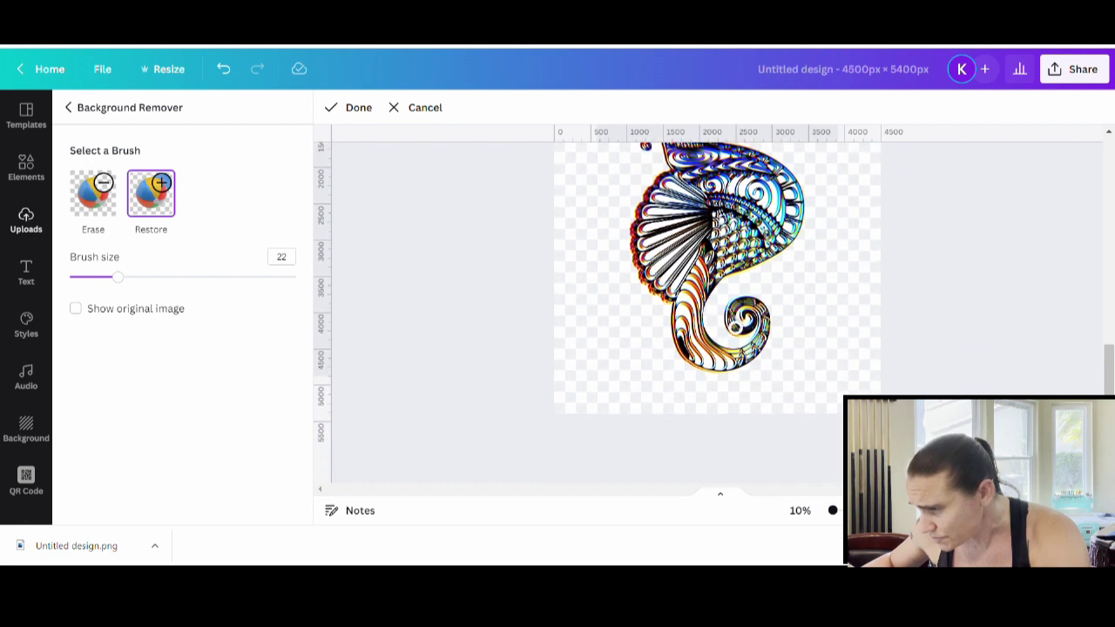
pyautogui.moveTo(104, 277); pyautogui.dragTo(92, 277)
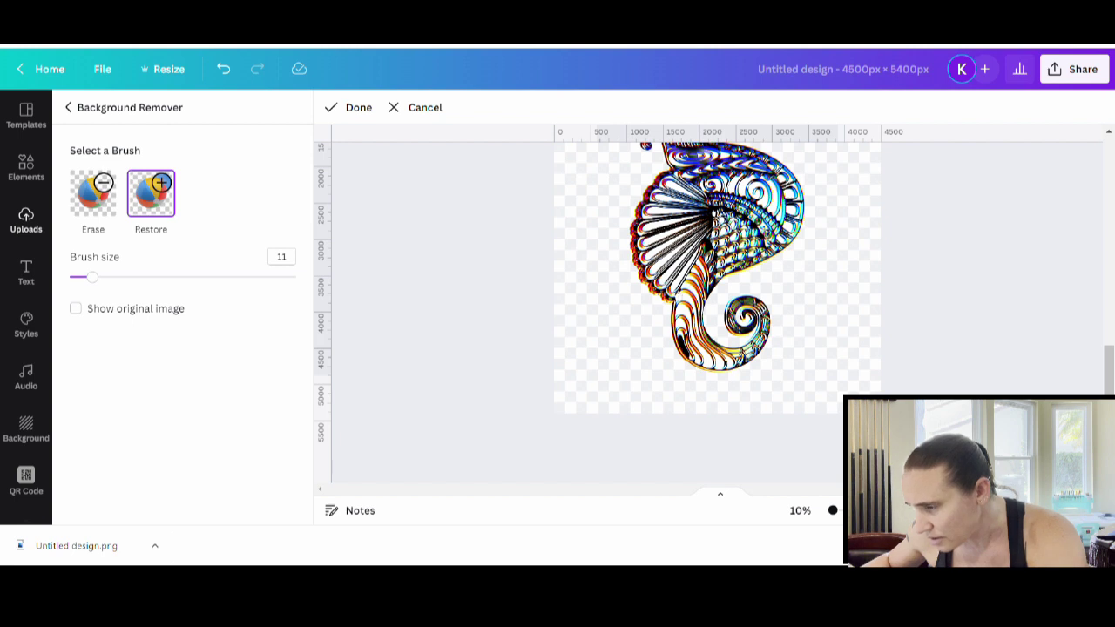
pyautogui.scroll(2, 646, 144)
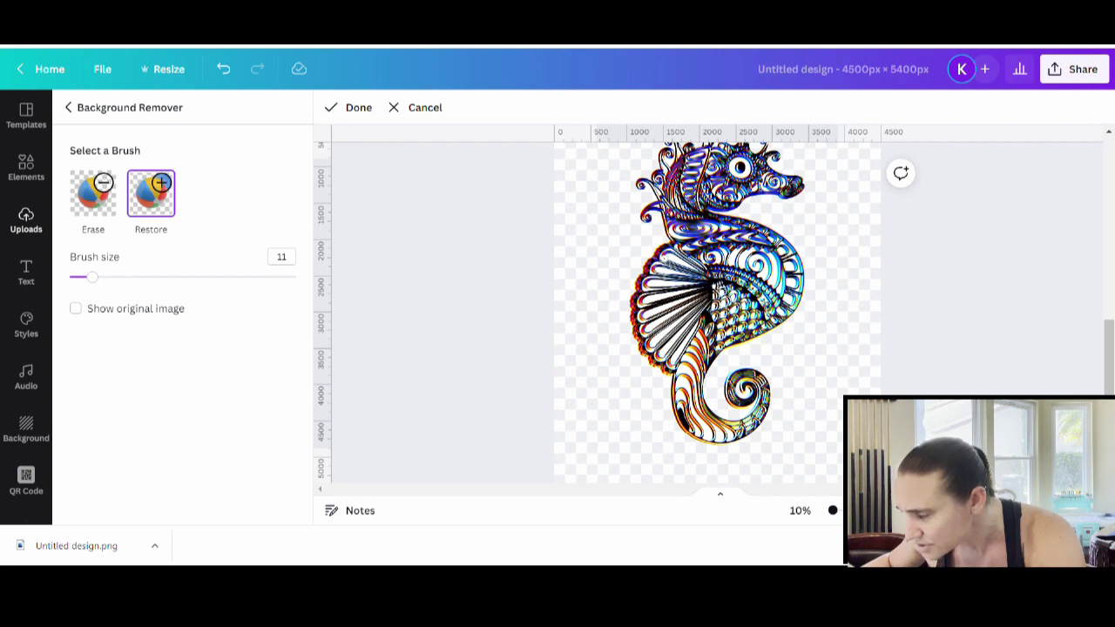
pyautogui.scroll(2, 717, 311)
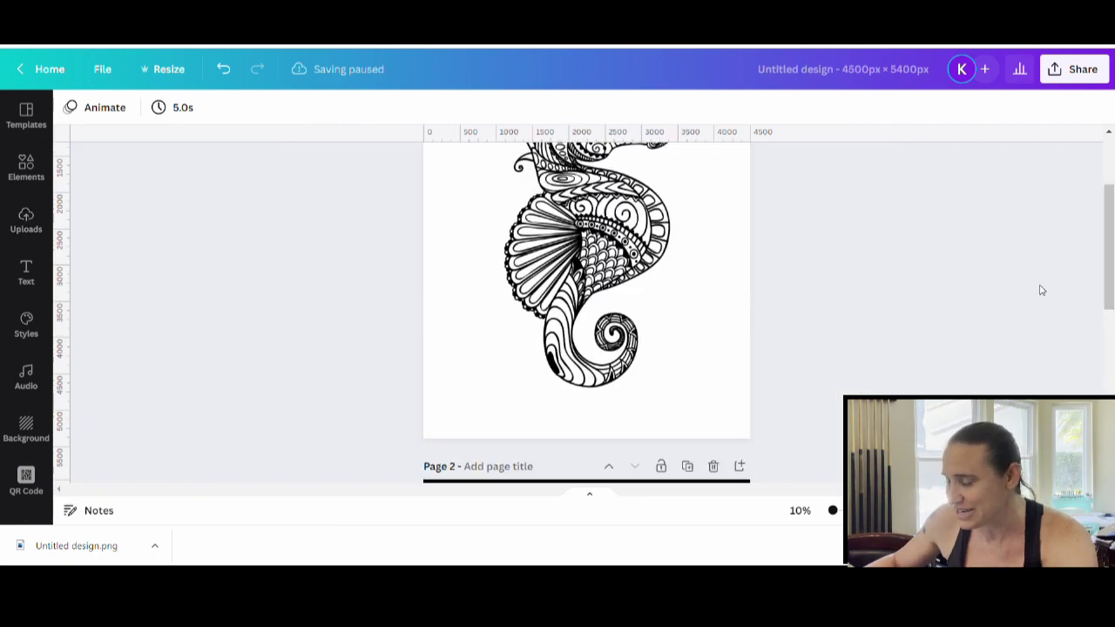
# - Rotate the page 2 seahorse slightly clockwise and enlarge it, keeping it horizontally centered on the page
pyautogui.scroll(-5, 1041, 290)
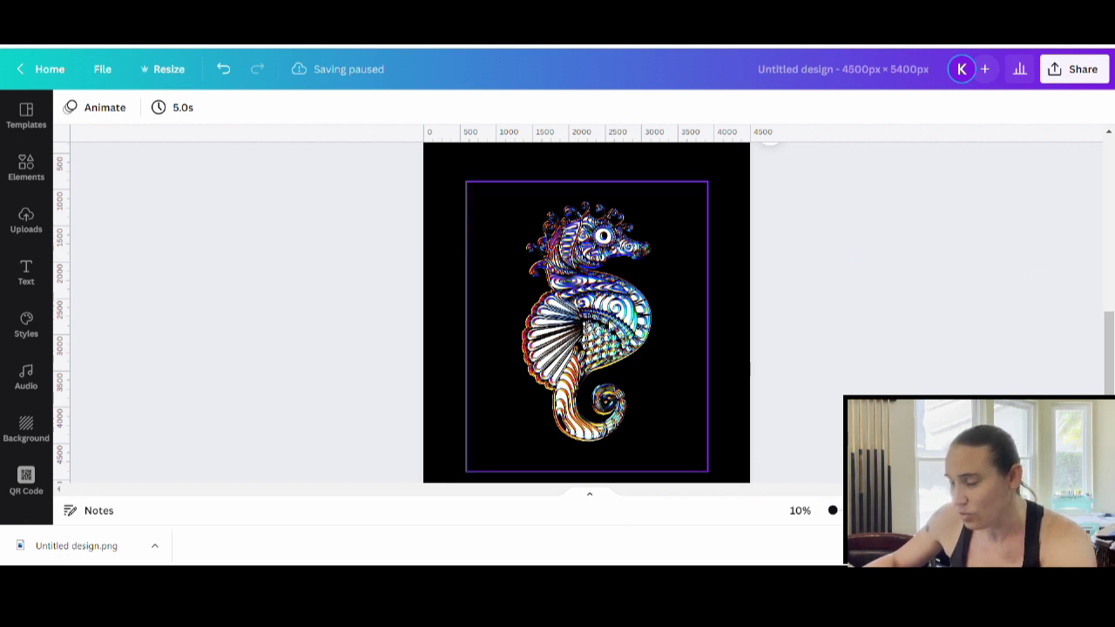
pyautogui.click(585, 350)
pyautogui.scroll(-3, 609, 331)
pyautogui.hotkey('ctrl', 'd')
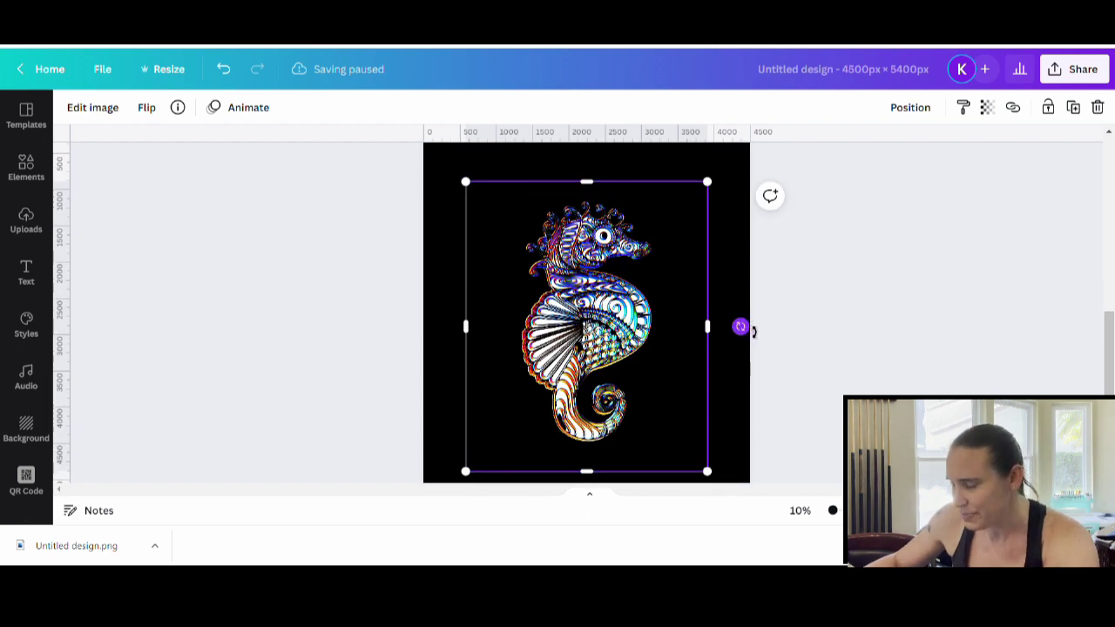
pyautogui.moveTo(749, 329); pyautogui.dragTo(756, 339)
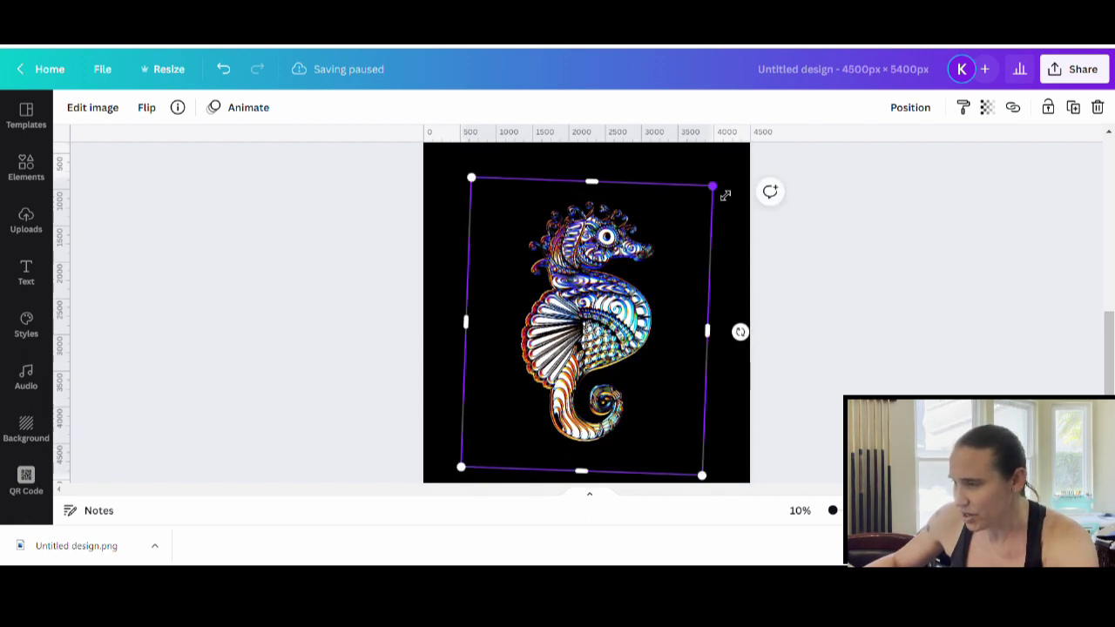
pyautogui.moveTo(725, 195); pyautogui.dragTo(771, 166)
pyautogui.scroll(-2, 794, 256)
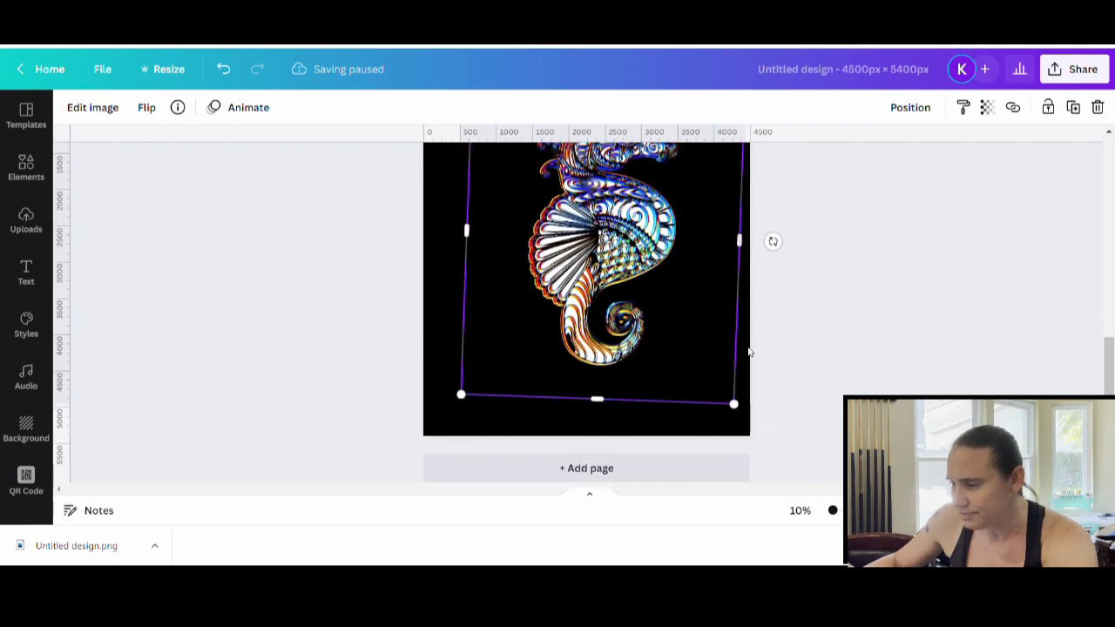
pyautogui.scroll(2, 789, 370)
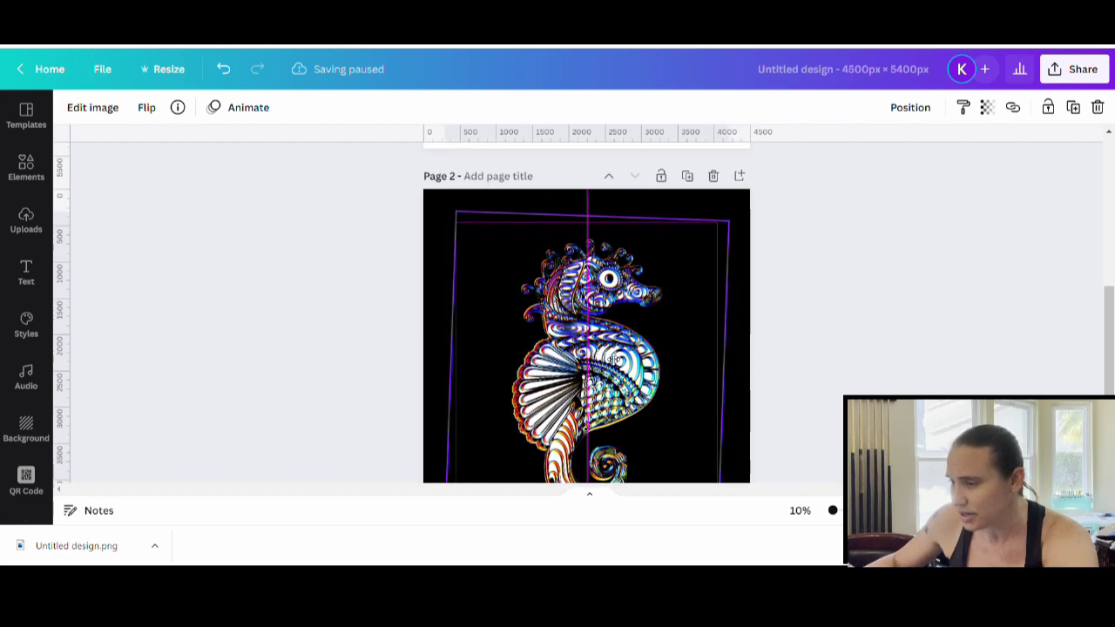
pyautogui.click(860, 358)
# - Shrink the seahorse to about 3,373 × 4,048 and recenter it on the black page
pyautogui.click(518, 257)
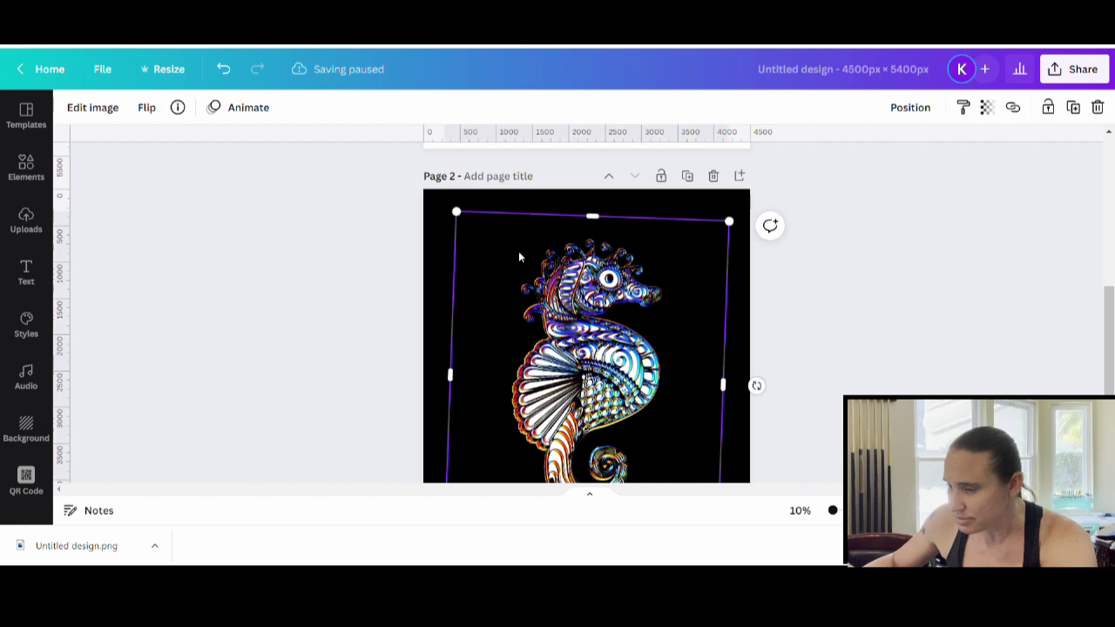
pyautogui.moveTo(473, 231); pyautogui.dragTo(493, 256)
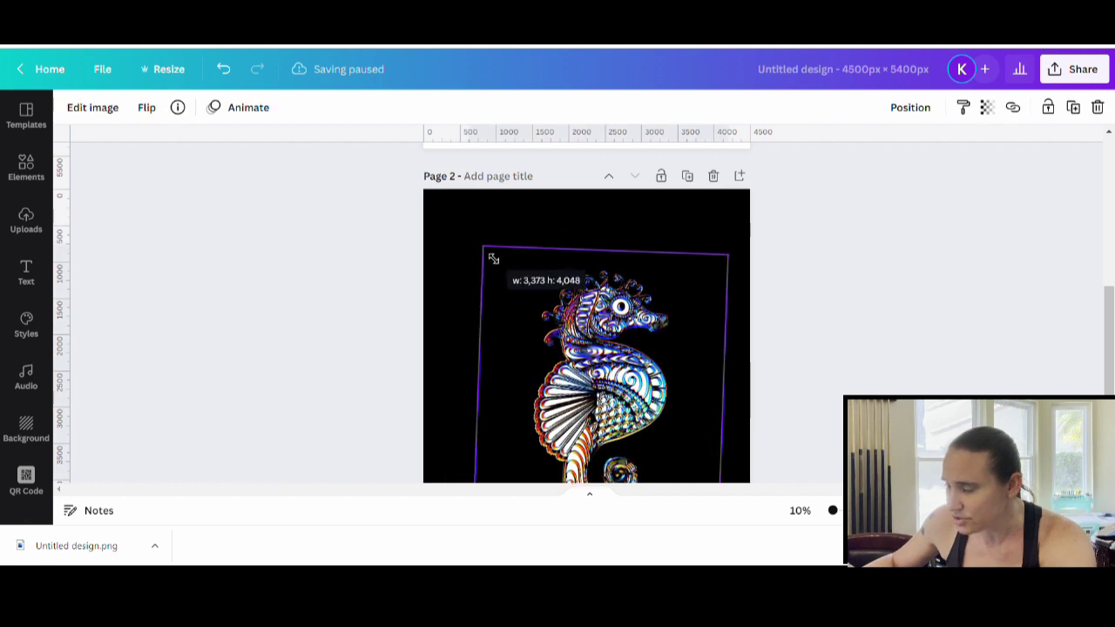
pyautogui.click(828, 364)
pyautogui.moveTo(593, 348); pyautogui.dragTo(589, 330)
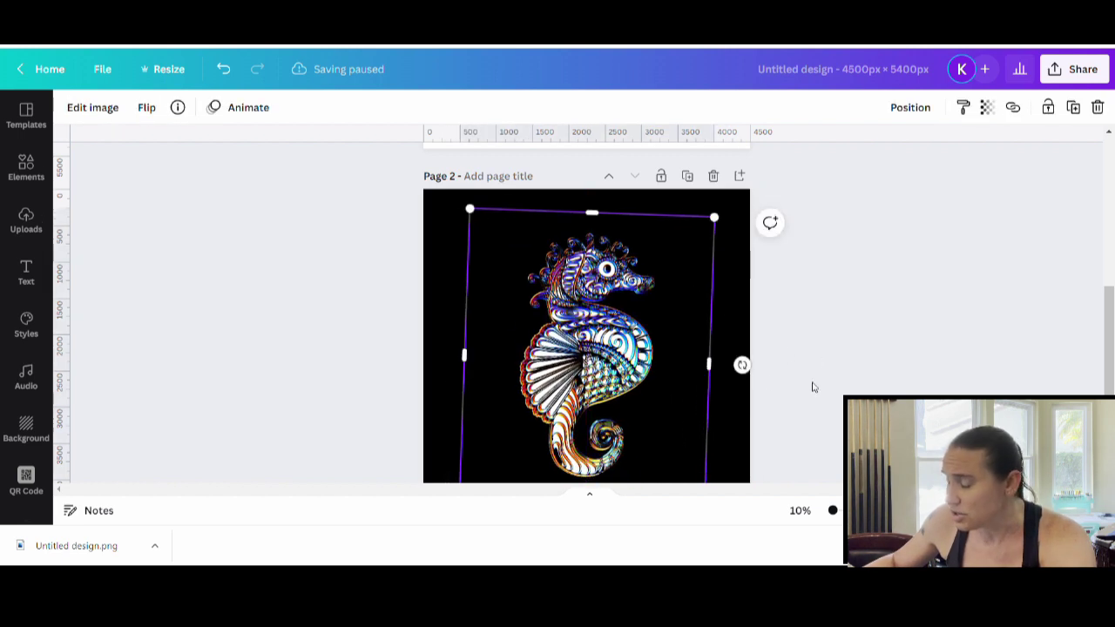
pyautogui.scroll(-2, 837, 352)
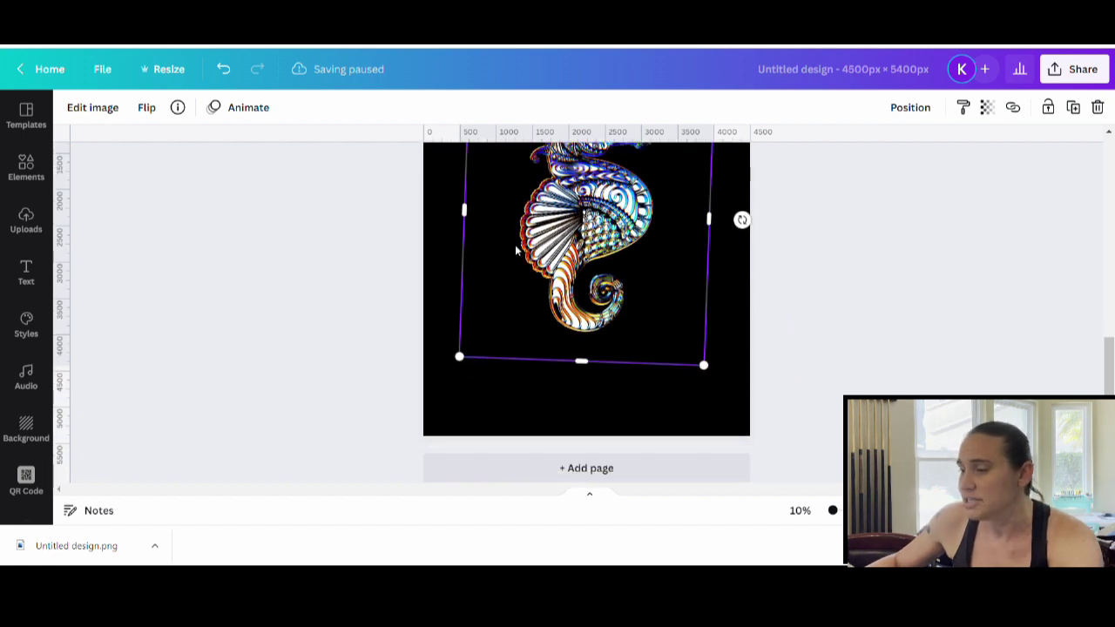
pyautogui.click(926, 369)
pyautogui.scroll(3, 848, 296)
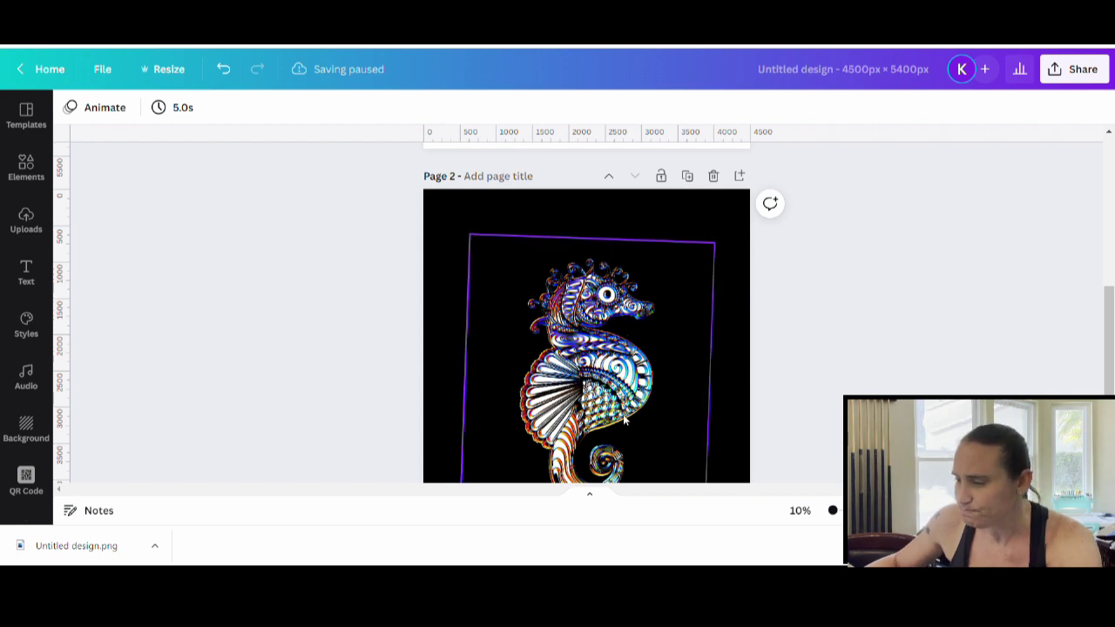
# - Add the black mandala flower from the "mandala animals" graphics results to page 2 and recolor it white
pyautogui.click(26, 166)
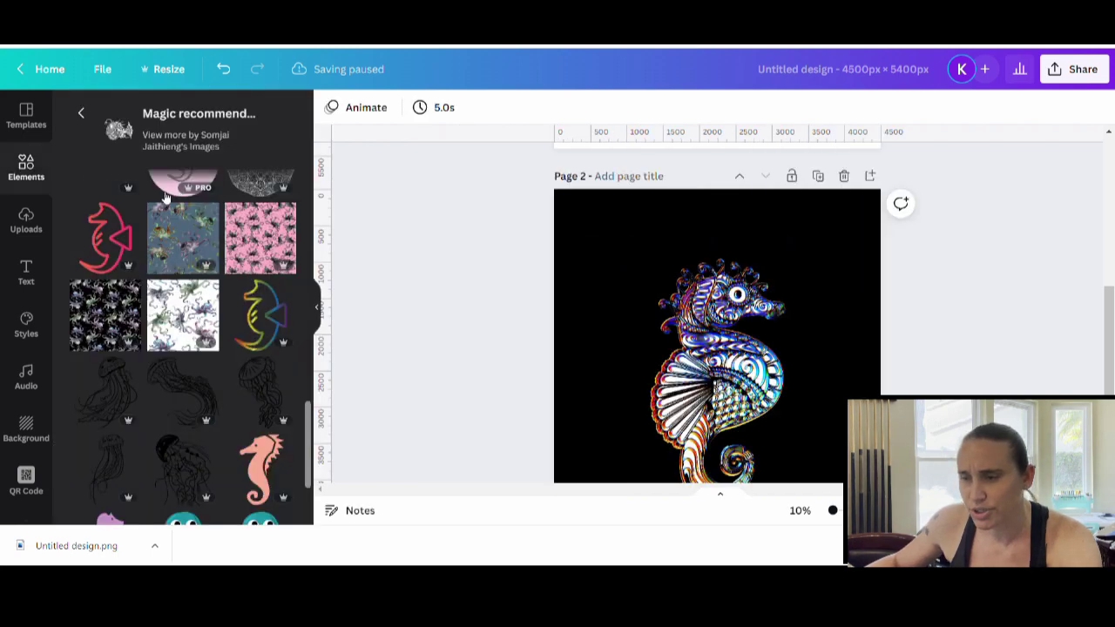
pyautogui.click(80, 112)
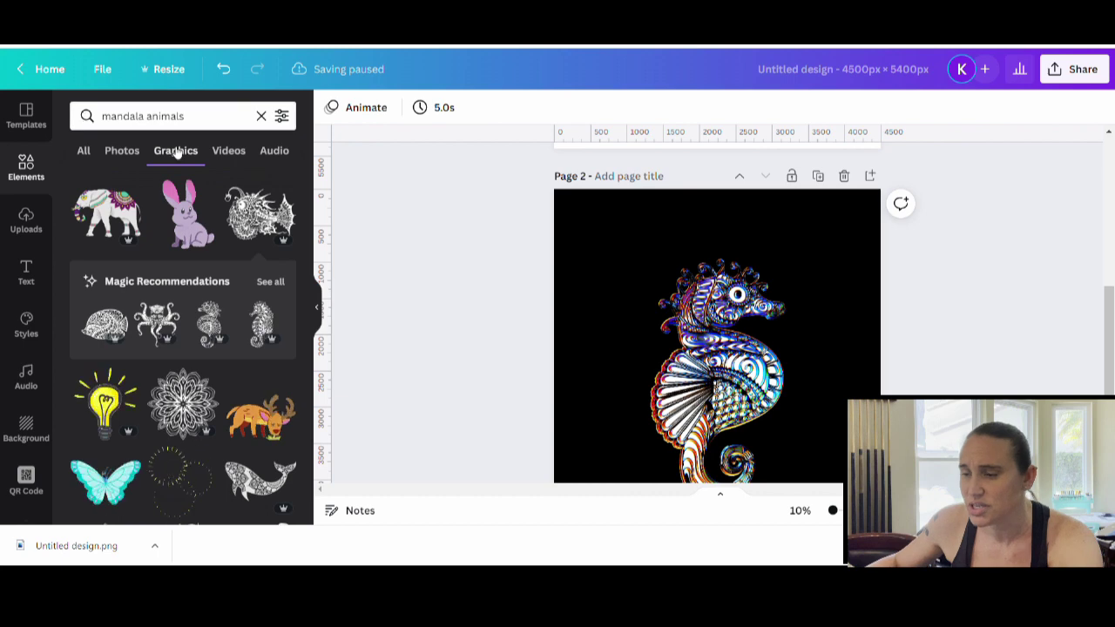
pyautogui.click(184, 401)
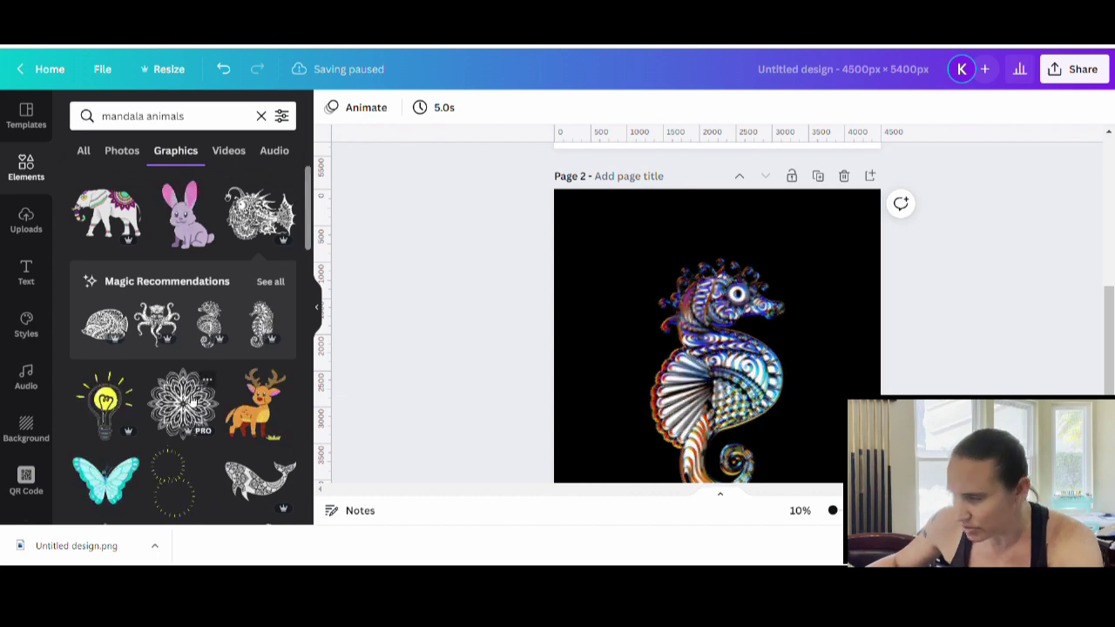
pyautogui.click(331, 107)
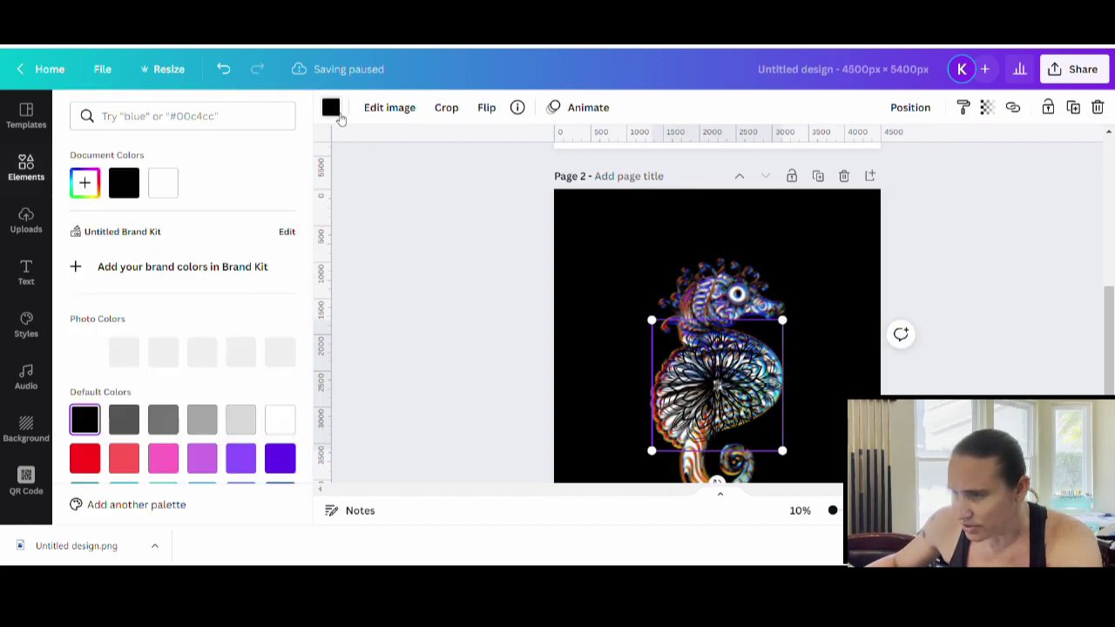
pyautogui.click(280, 419)
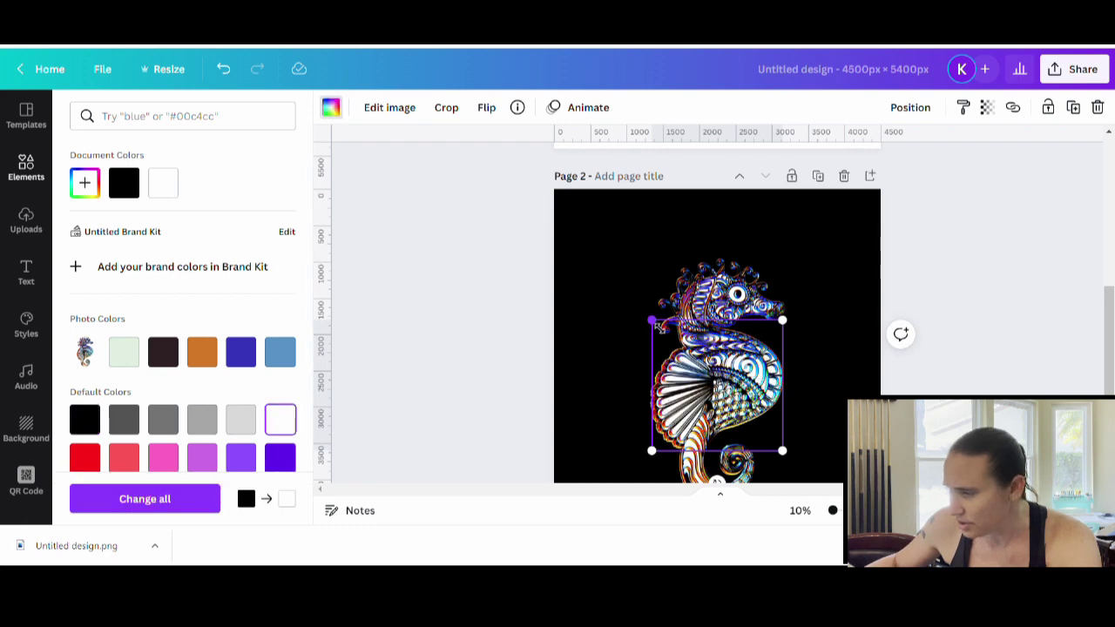
# - Enlarge the white mandala flower to nearly the page's width, center it horizontally, and place it behind the seahorse
pyautogui.moveTo(651, 321); pyautogui.dragTo(567, 232)
pyautogui.scroll(-2, 763, 390)
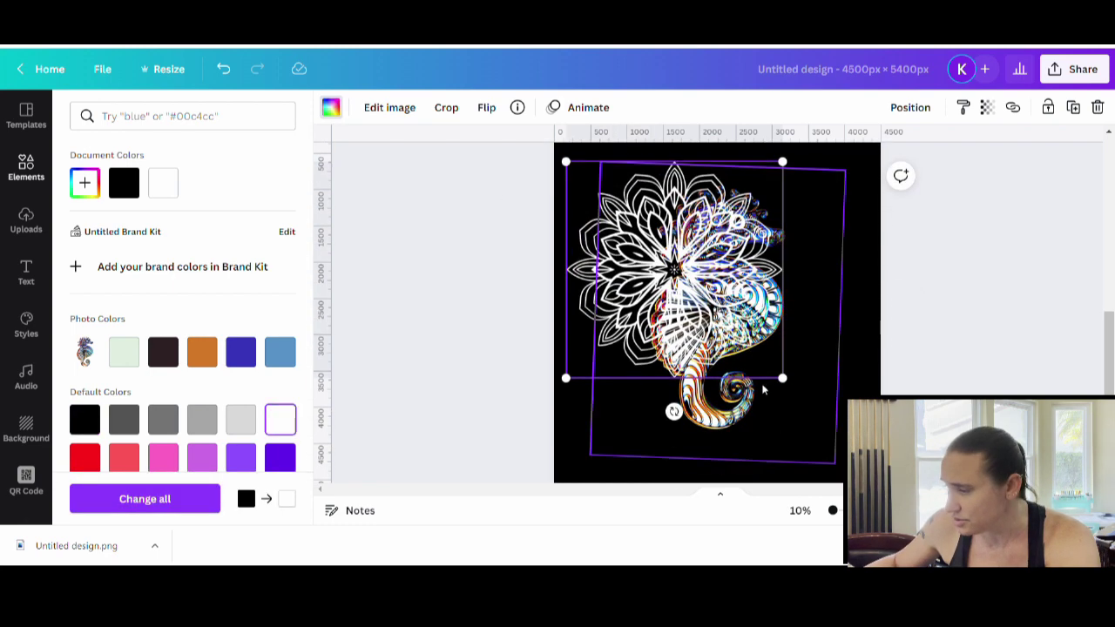
pyautogui.moveTo(782, 378)
pyautogui.mouseDown()
pyautogui.moveTo(882, 477)
pyautogui.moveTo(766, 380)
pyautogui.mouseUp()
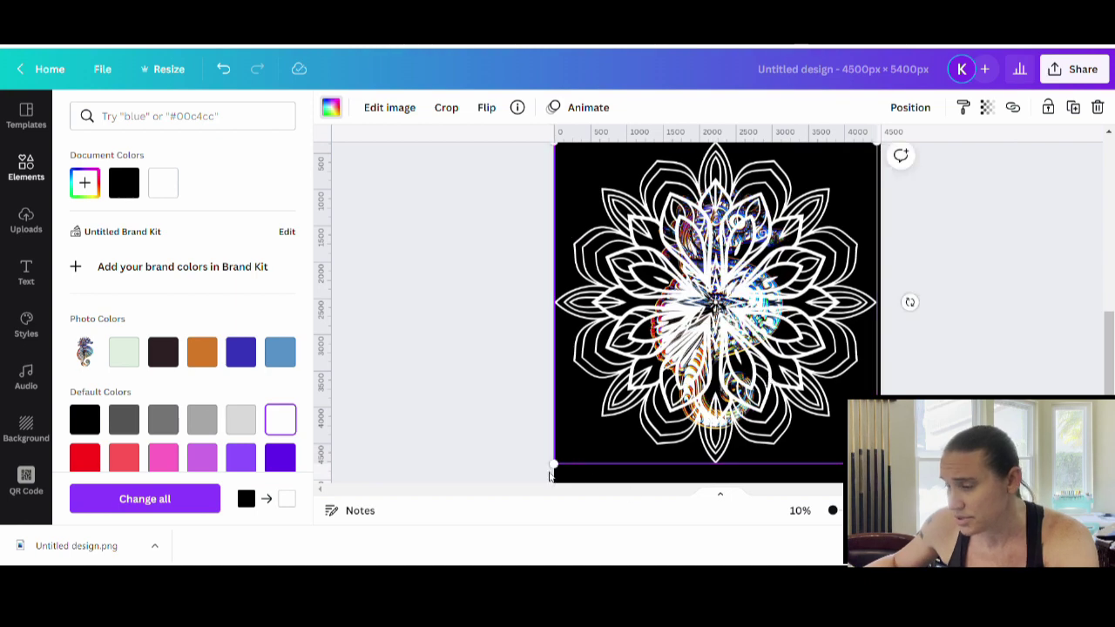
pyautogui.moveTo(560, 473); pyautogui.dragTo(573, 425)
pyautogui.rightClick(711, 362)
pyautogui.click(784, 399)
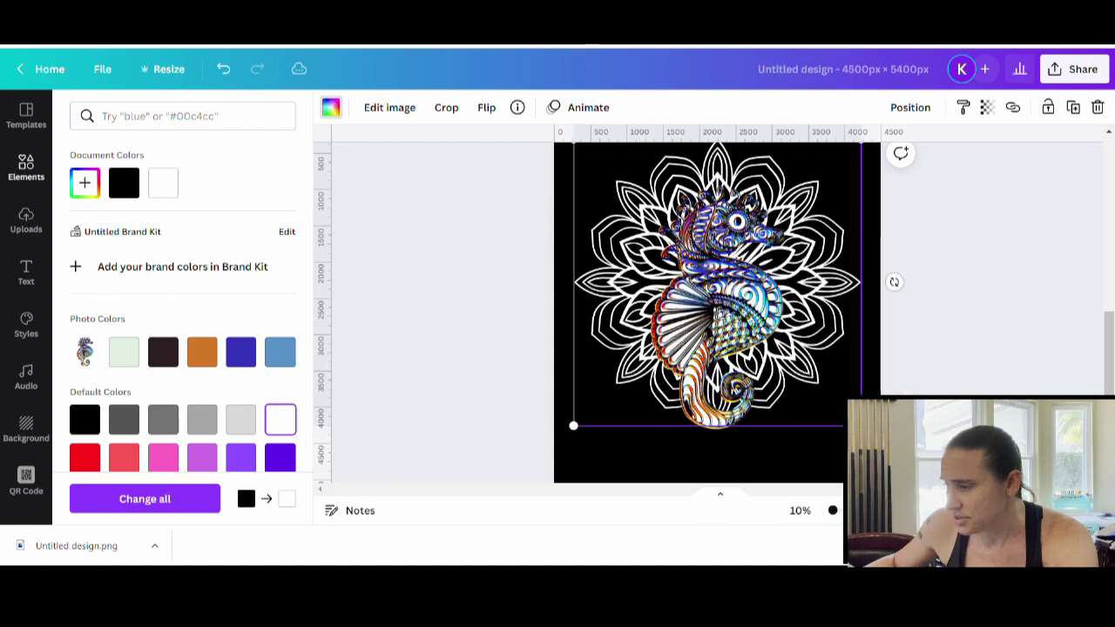
# - Move the seahorse slightly upward so it sits centered over the mandala flower on page 2
pyautogui.click(714, 287)
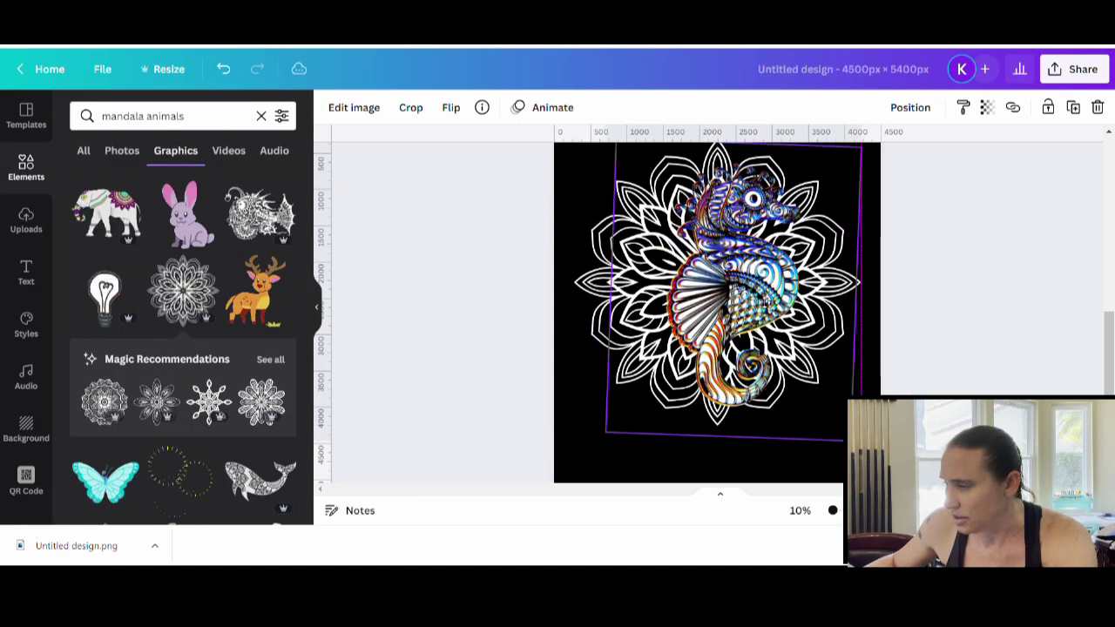
pyautogui.moveTo(875, 288); pyautogui.dragTo(1025, 322)
pyautogui.click(983, 340)
pyautogui.scroll(3, 990, 328)
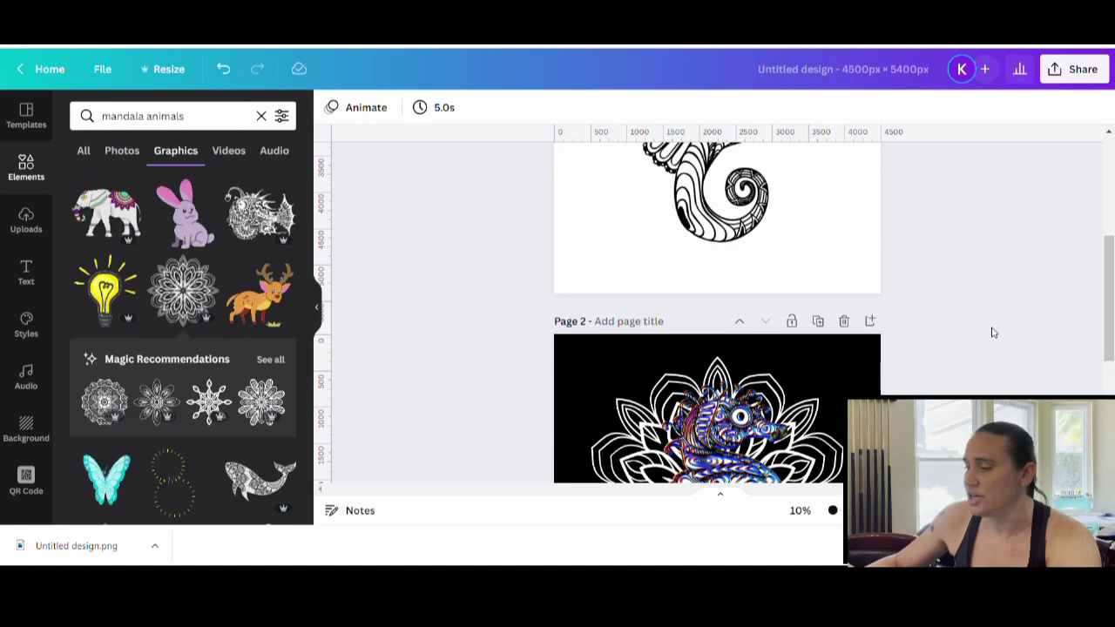
# - Review page 2 and remove the white mandala flower from behind the seahorse
pyautogui.scroll(-2, 990, 329)
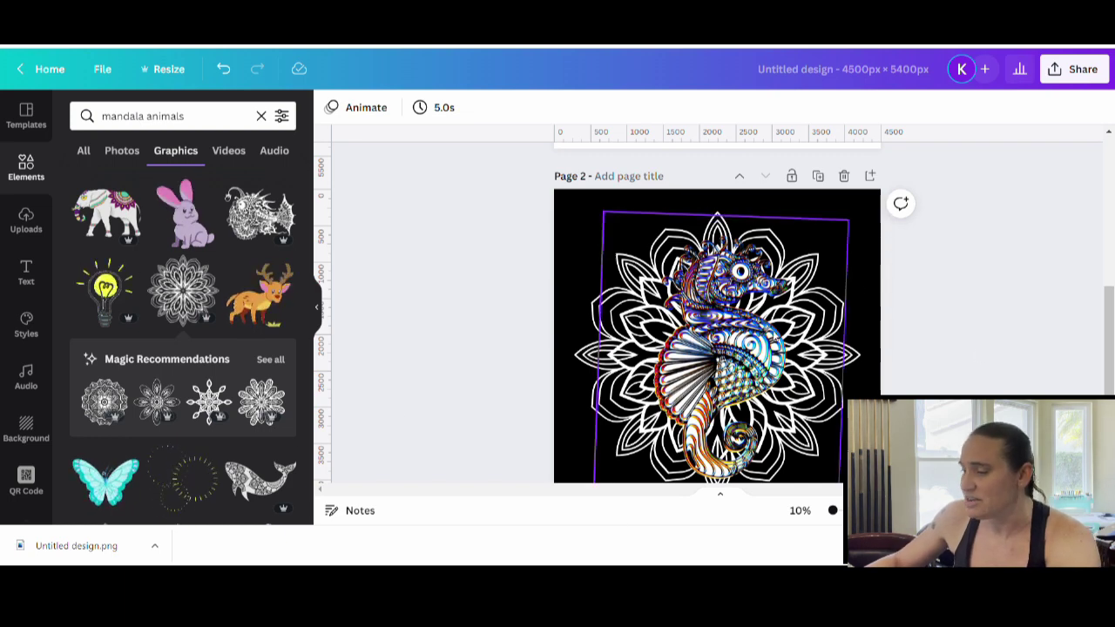
pyautogui.scroll(-2, 954, 361)
pyautogui.scroll(3, 947, 363)
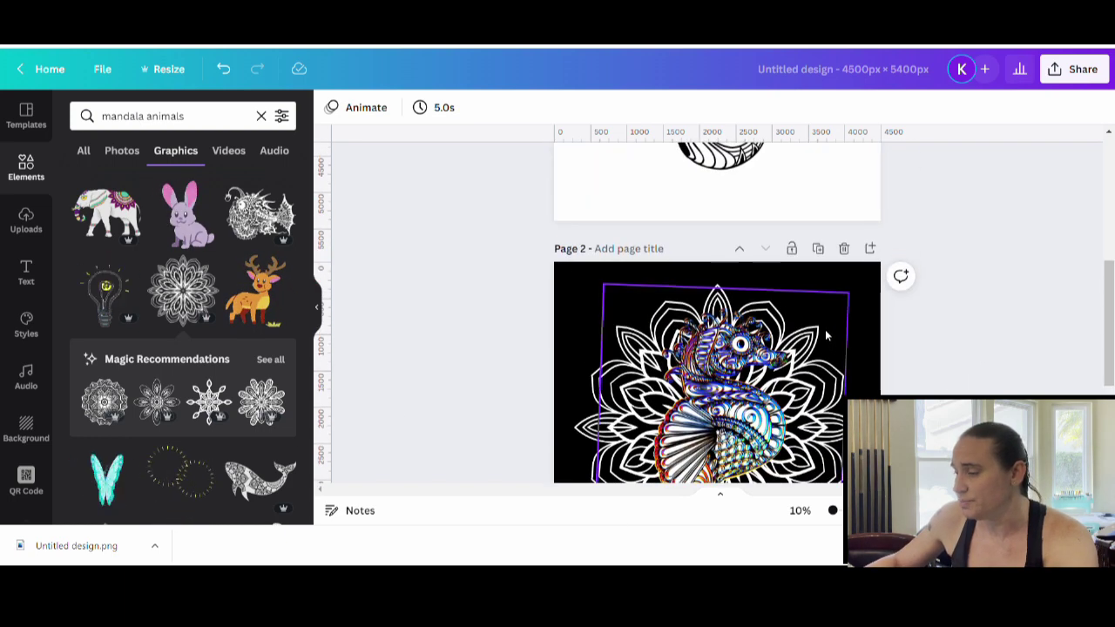
pyautogui.scroll(-1, 836, 355)
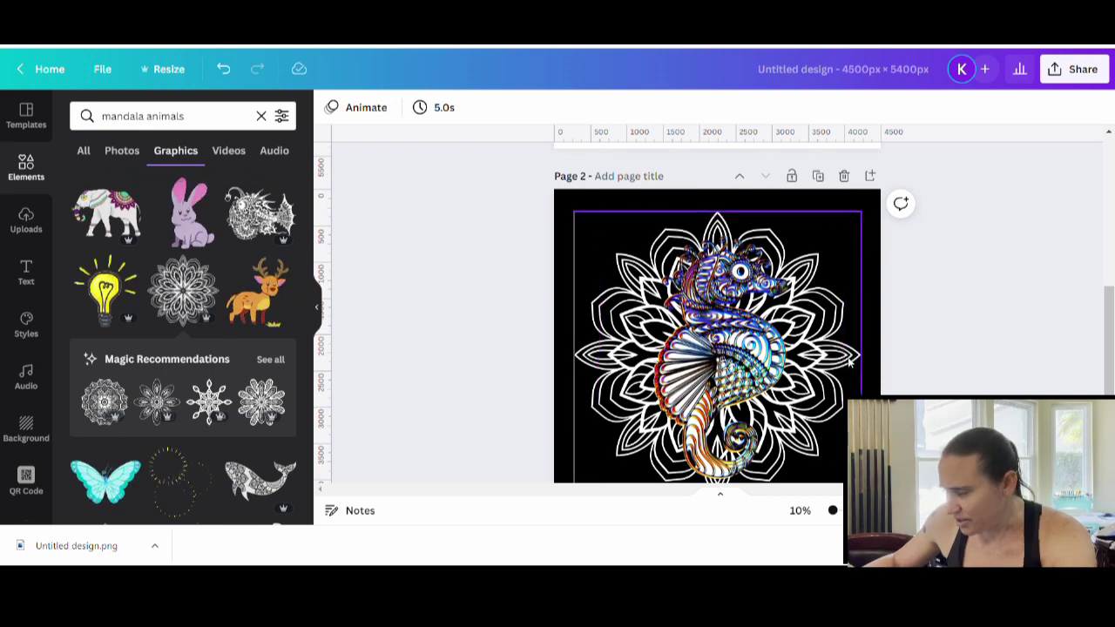
pyautogui.moveTo(836, 356); pyautogui.dragTo(372, 309)
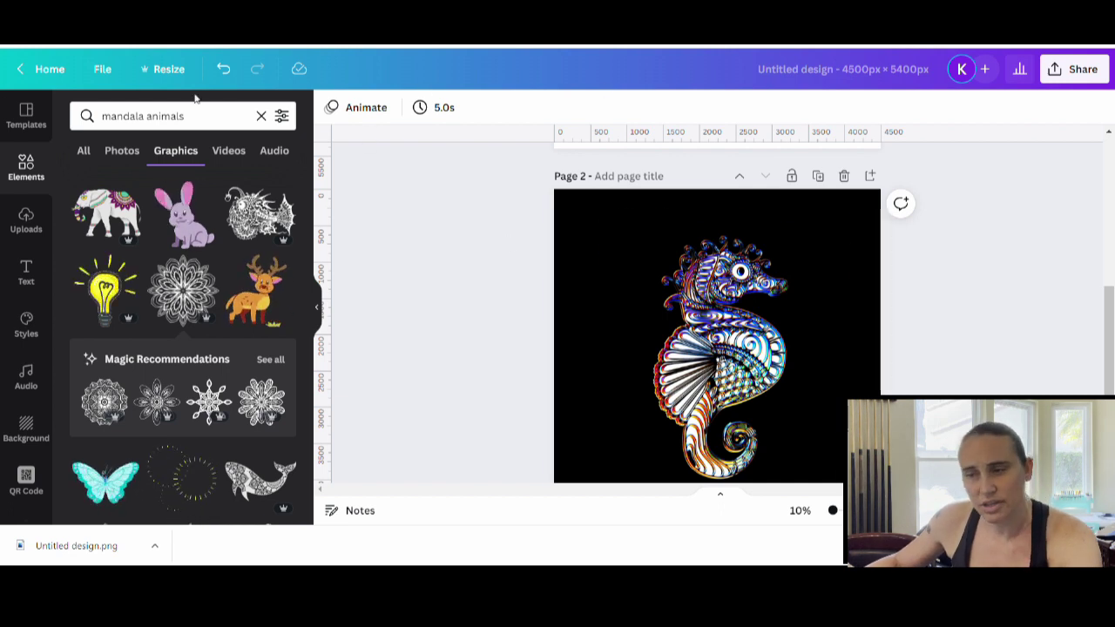
# - Search the graphics for "tribal circle", correcting the misspelled "tibal circle"
pyautogui.click(96, 116)
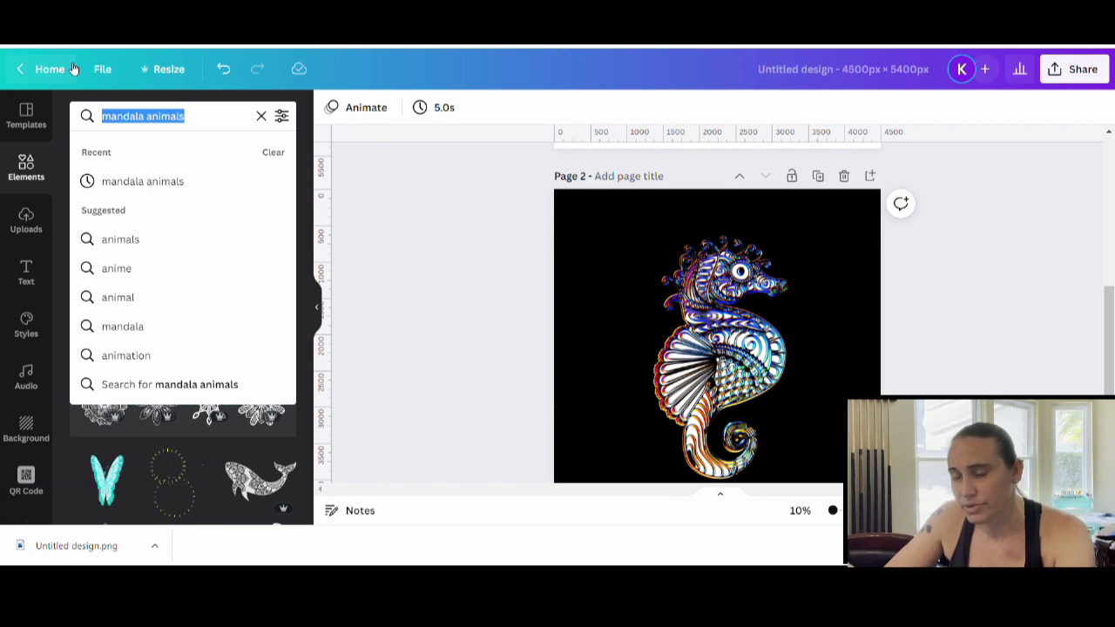
pyautogui.write('tibal cir')
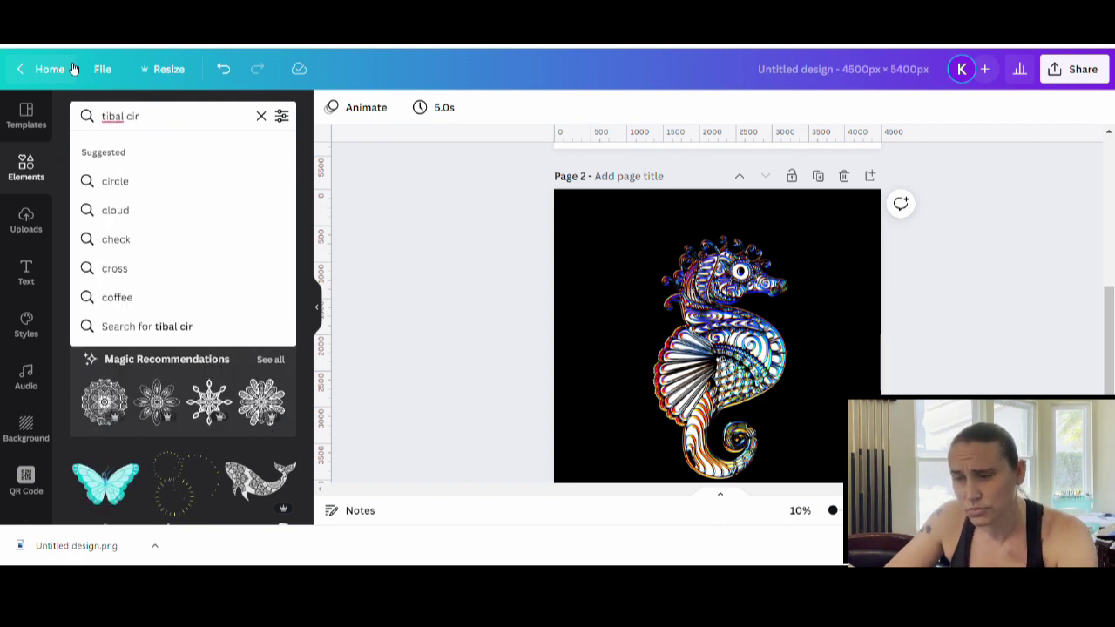
pyautogui.write('cle')
pyautogui.press('Return')
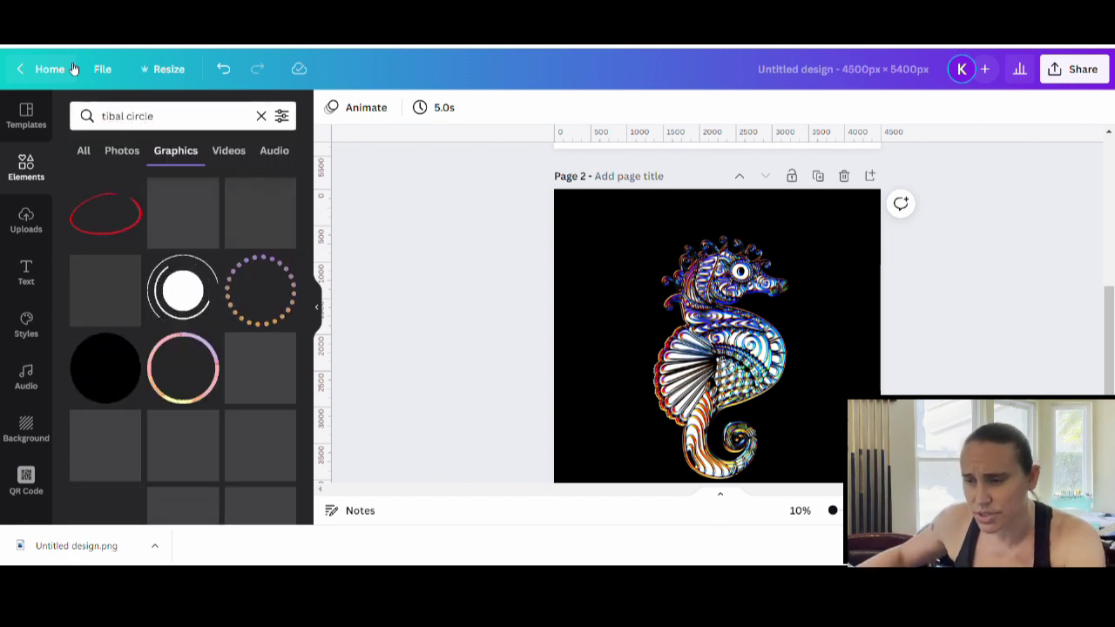
pyautogui.click(109, 120)
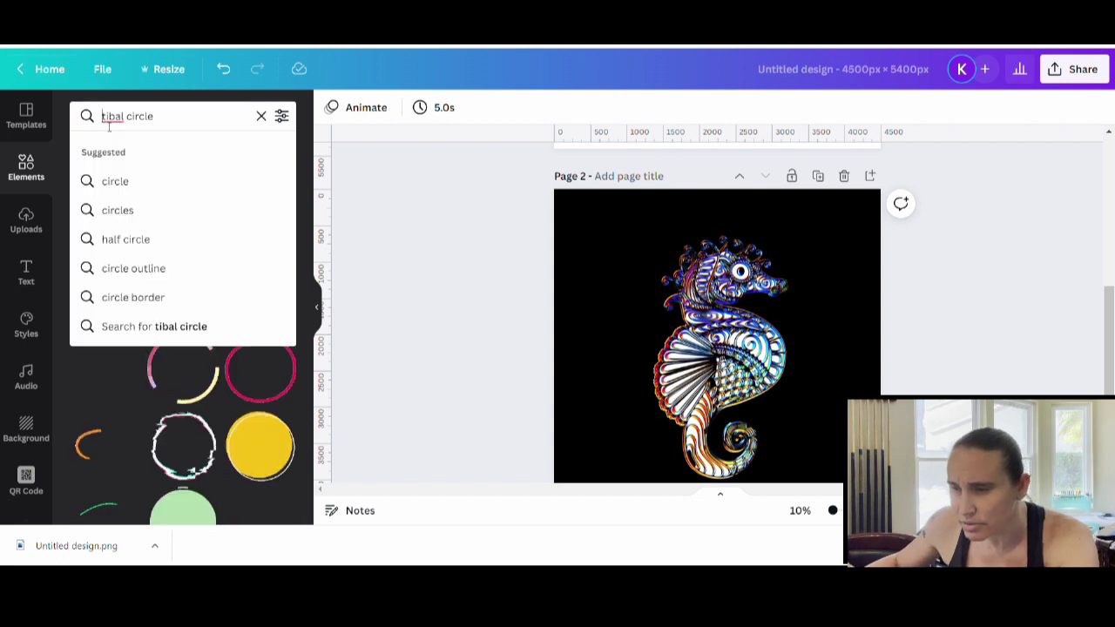
pyautogui.press('Right')
pyautogui.write('r')
pyautogui.press('Return')
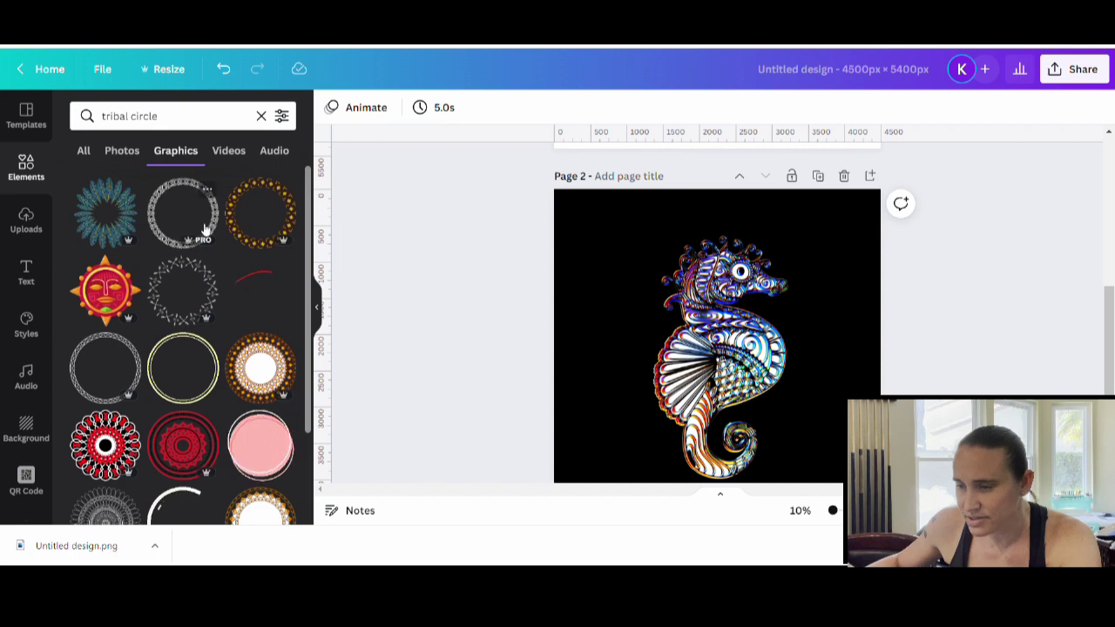
# - Add the dark geometric-patterned ring from the tribal circle results to page 2 and recolor it white
pyautogui.click(205, 228)
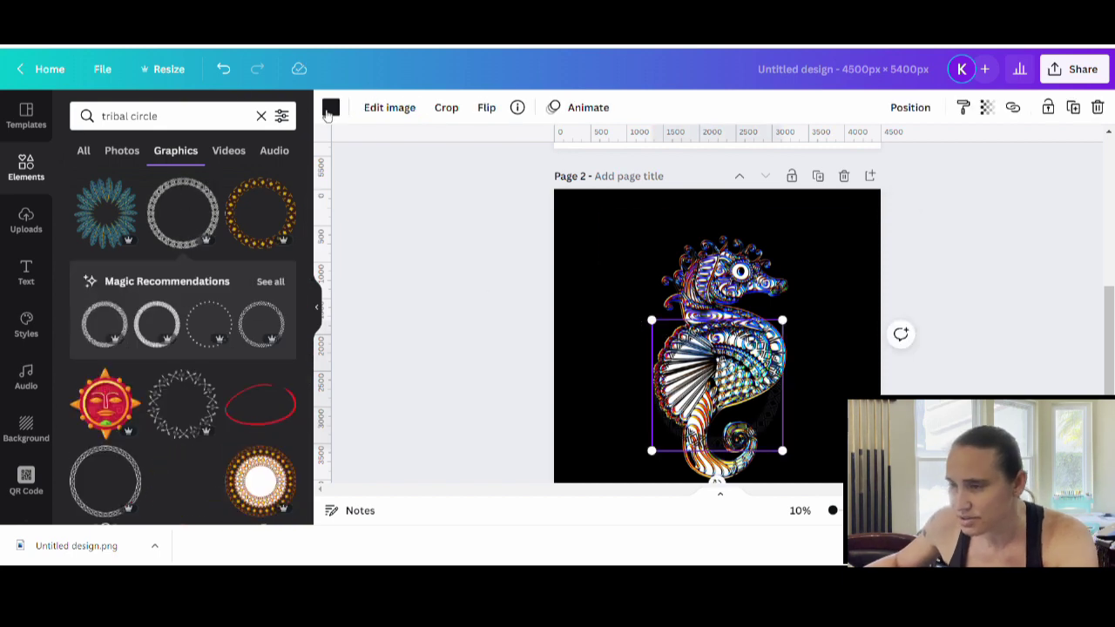
pyautogui.click(329, 108)
pyautogui.click(280, 419)
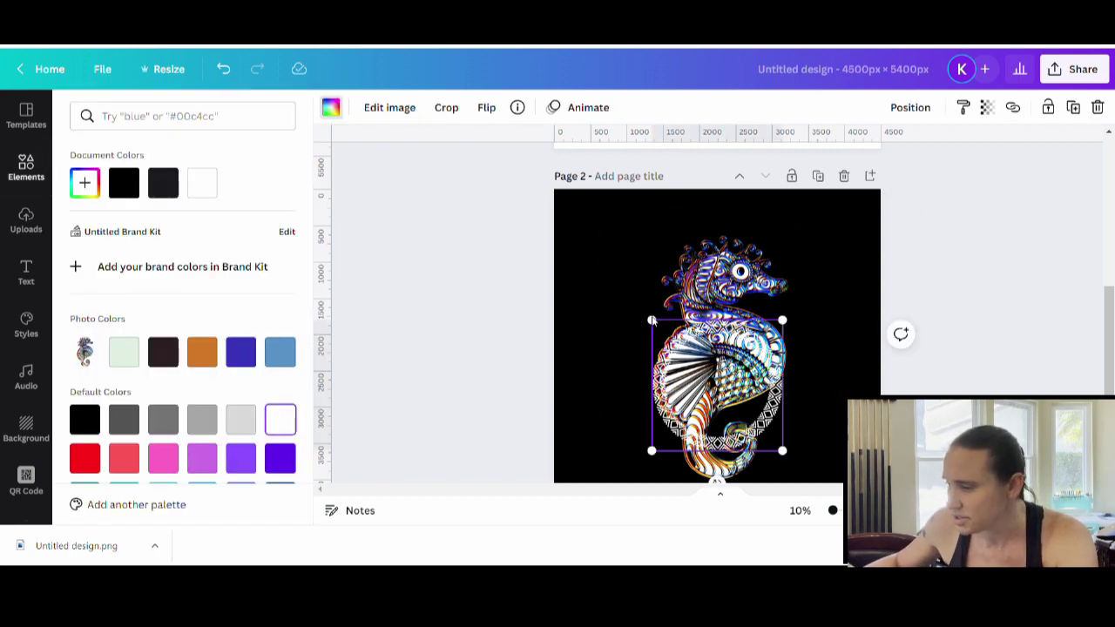
# - Enlarge the patterned ring to nearly the page's width and center it horizontally around the seahorse
pyautogui.moveTo(651, 320); pyautogui.dragTo(543, 211)
pyautogui.scroll(-3, 797, 415)
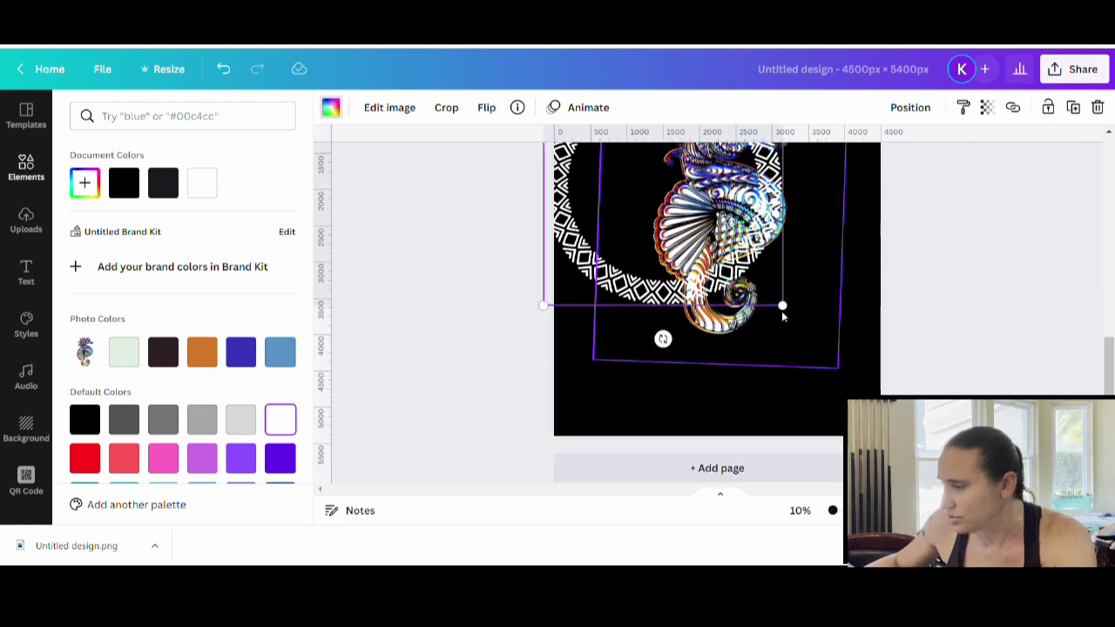
pyautogui.moveTo(782, 311); pyautogui.dragTo(819, 348)
pyautogui.click(819, 348)
pyautogui.scroll(3, 714, 313)
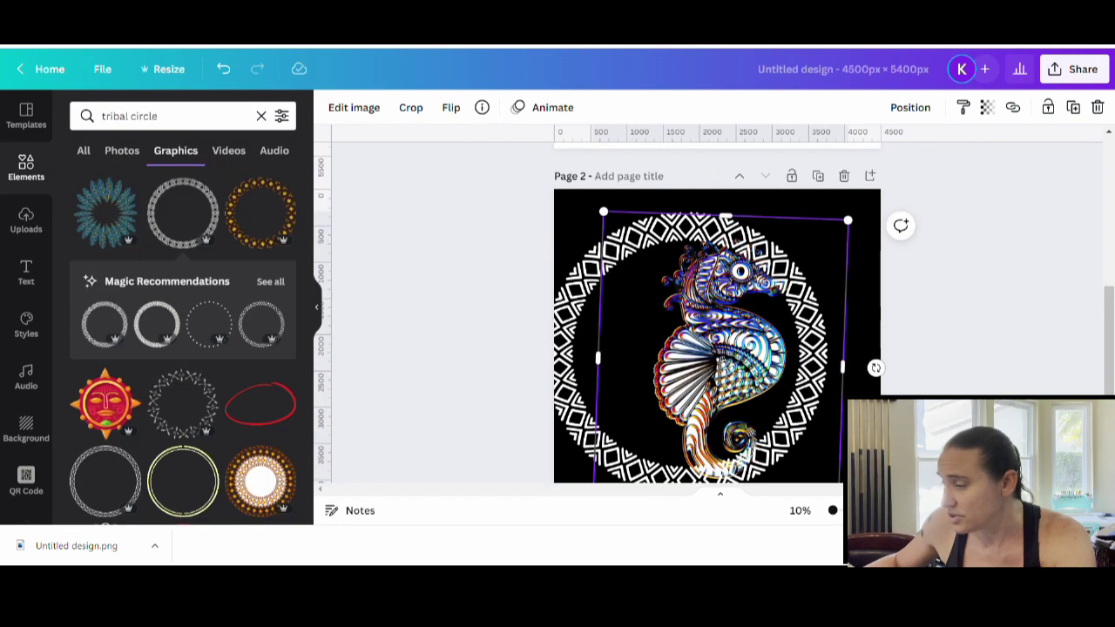
pyautogui.click(573, 366)
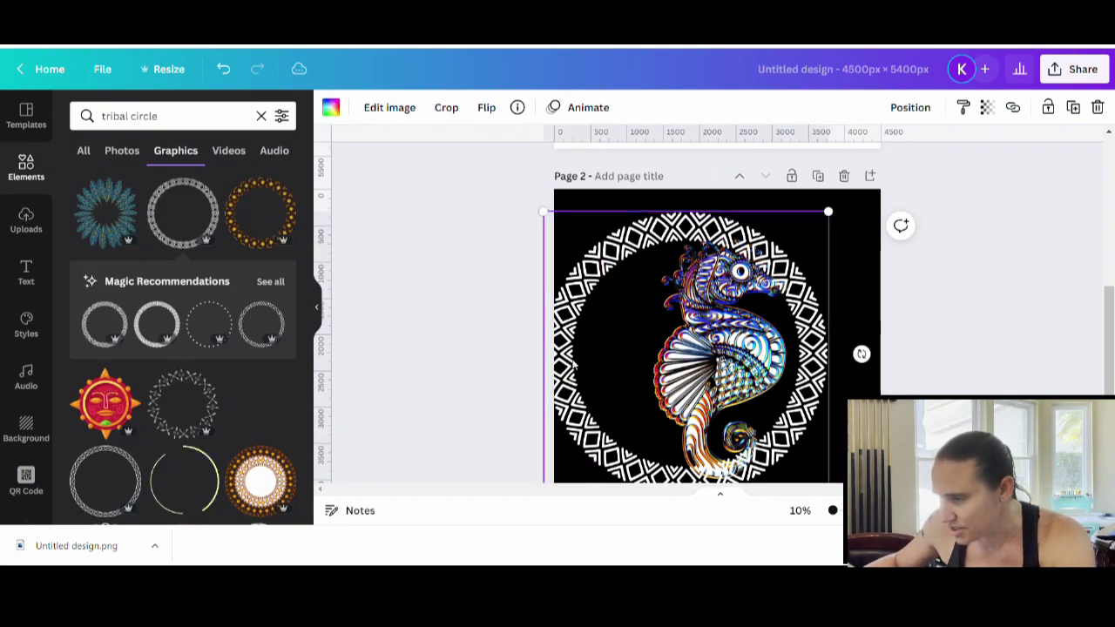
pyautogui.moveTo(573, 366); pyautogui.dragTo(609, 368)
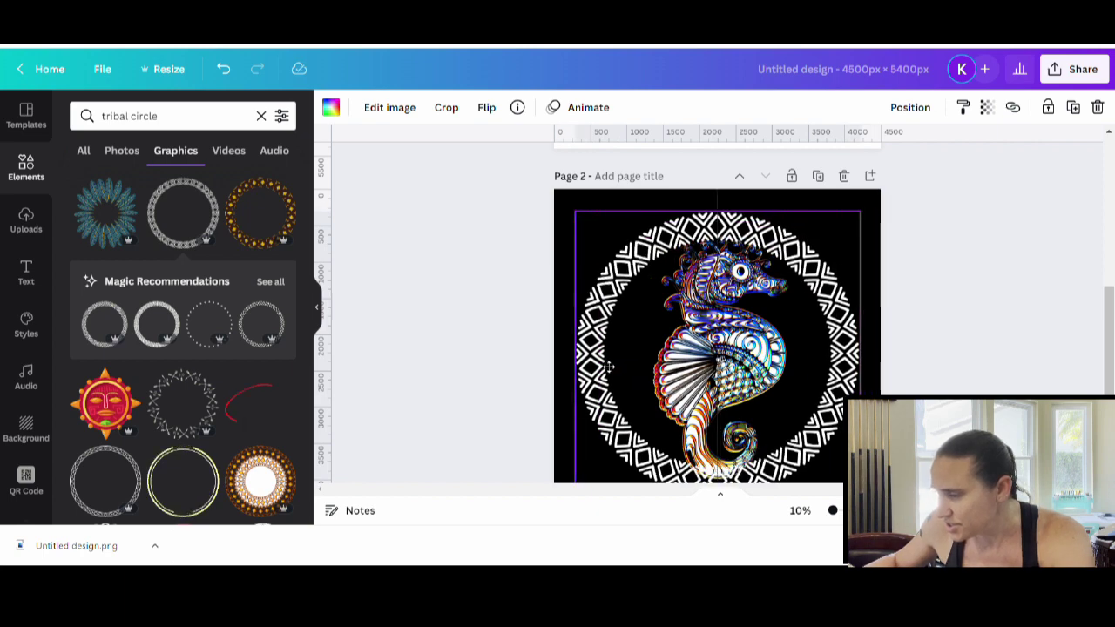
# - Send the patterned ring backward so it lies behind the seahorse
pyautogui.rightClick(846, 253)
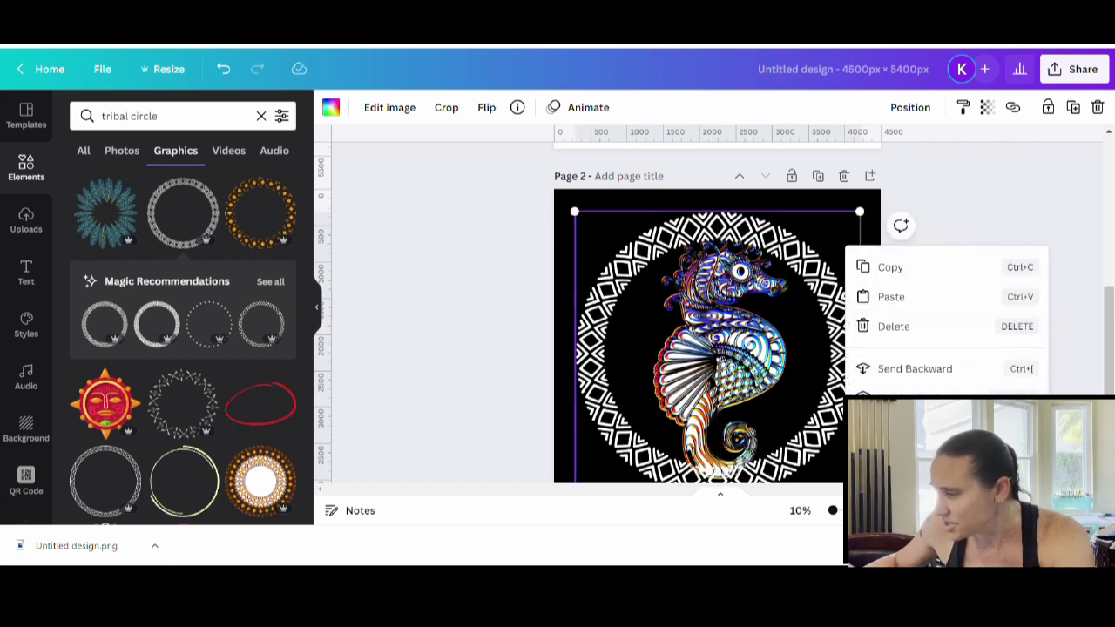
pyautogui.click(891, 351)
pyautogui.click(601, 348)
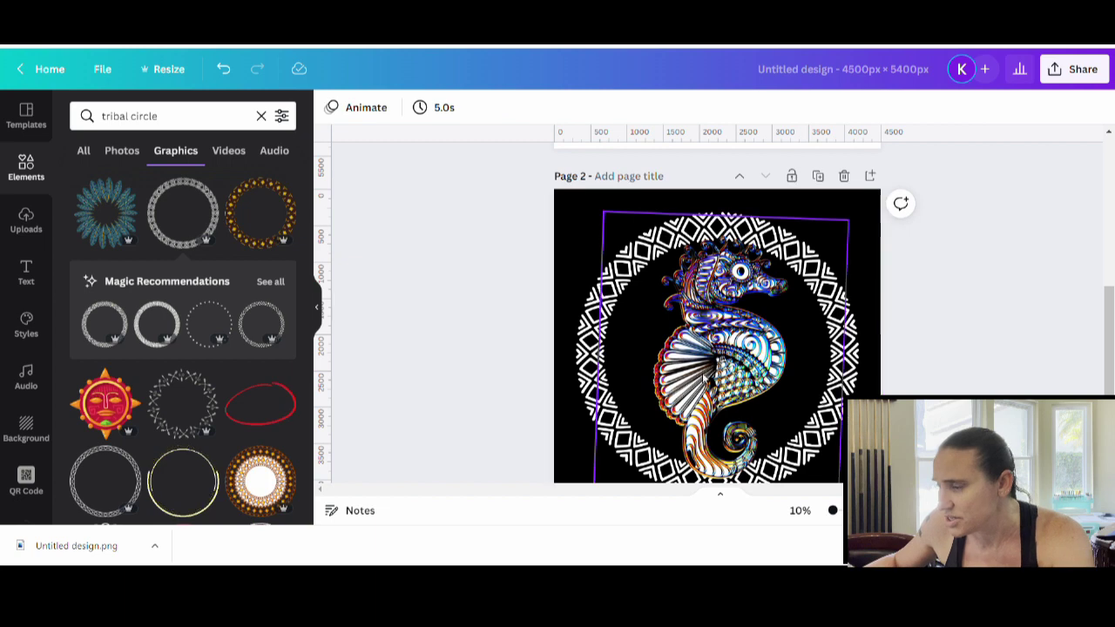
# - Rotate the seahorse slightly further clockwise, enlarge it until its head and tail overlap the ring, and recenter it within the ring
pyautogui.moveTo(875, 367); pyautogui.dragTo(875, 373)
pyautogui.moveTo(853, 225); pyautogui.dragTo(897, 201)
pyautogui.moveTo(715, 412); pyautogui.dragTo(702, 421)
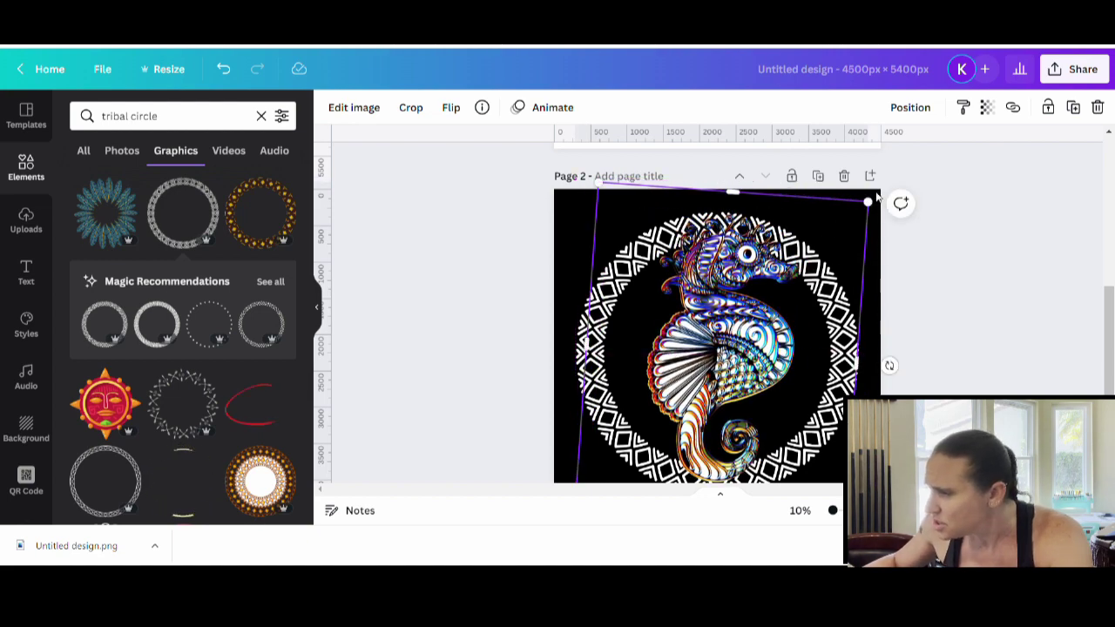
pyautogui.moveTo(868, 209); pyautogui.dragTo(875, 192)
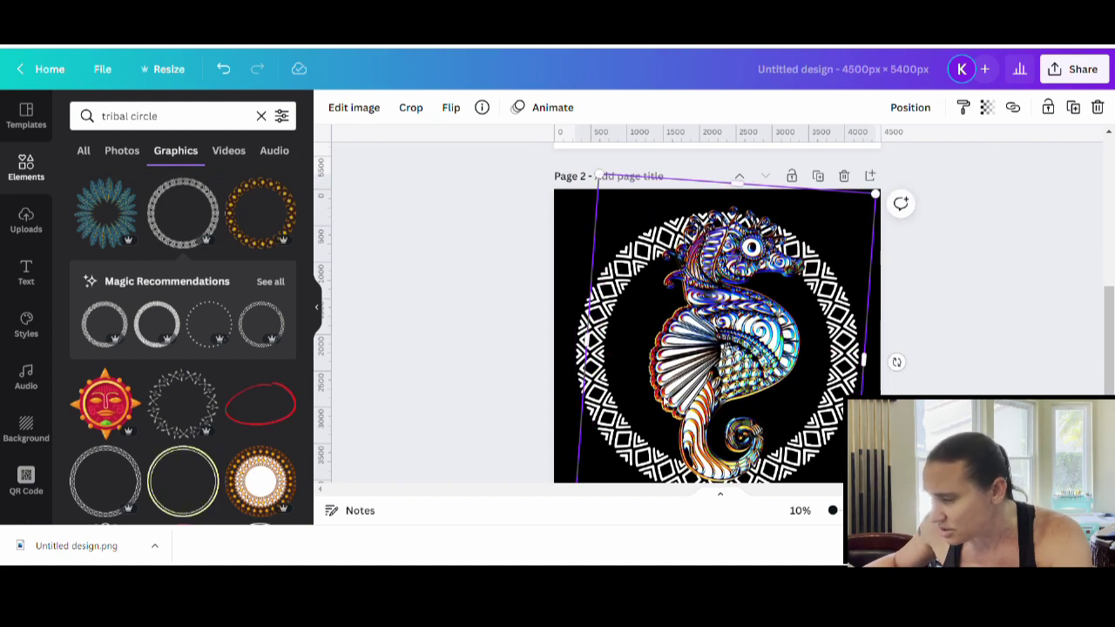
pyautogui.moveTo(673, 406); pyautogui.dragTo(664, 408)
pyautogui.click(885, 366)
pyautogui.scroll(-2, 885, 366)
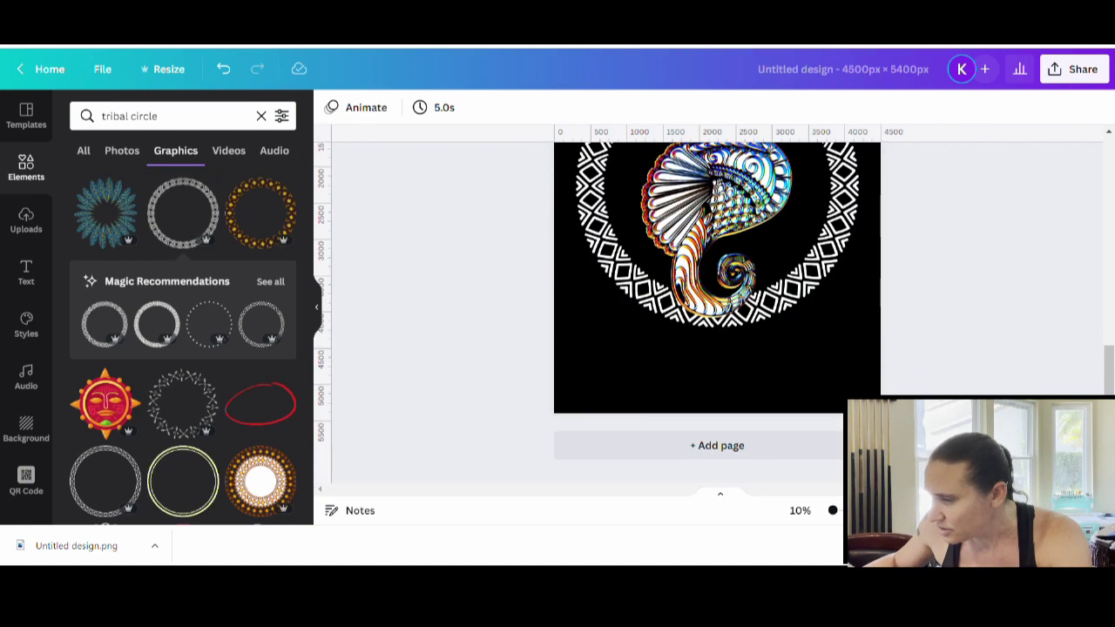
pyautogui.scroll(2, 896, 383)
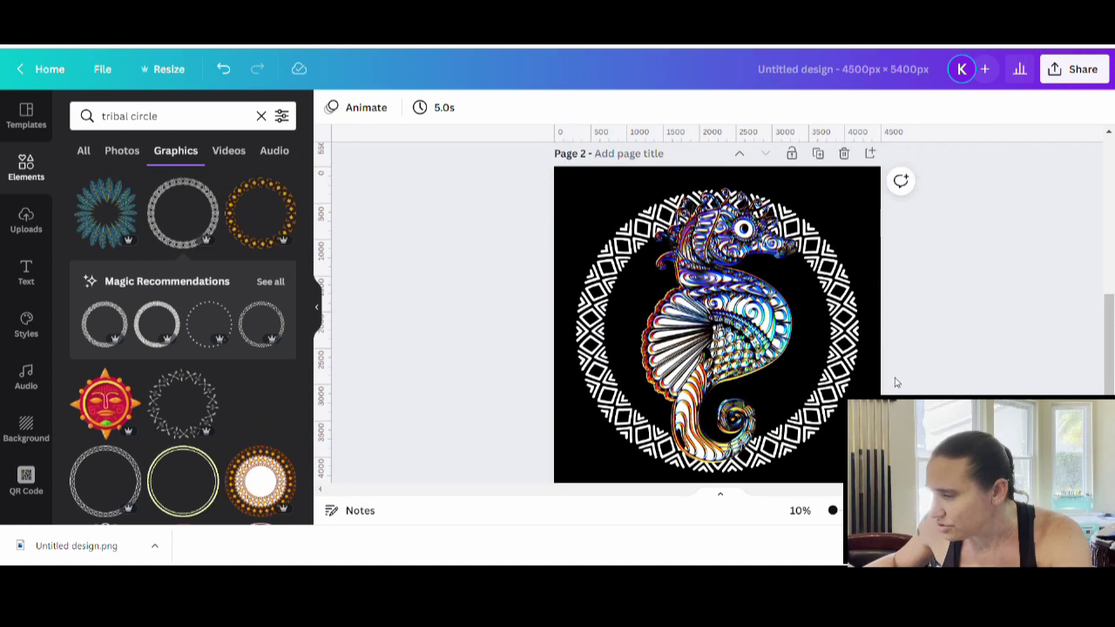
# - Recolor the patterned ring with the light blue photo color taken from the seahorse
pyautogui.click(847, 388)
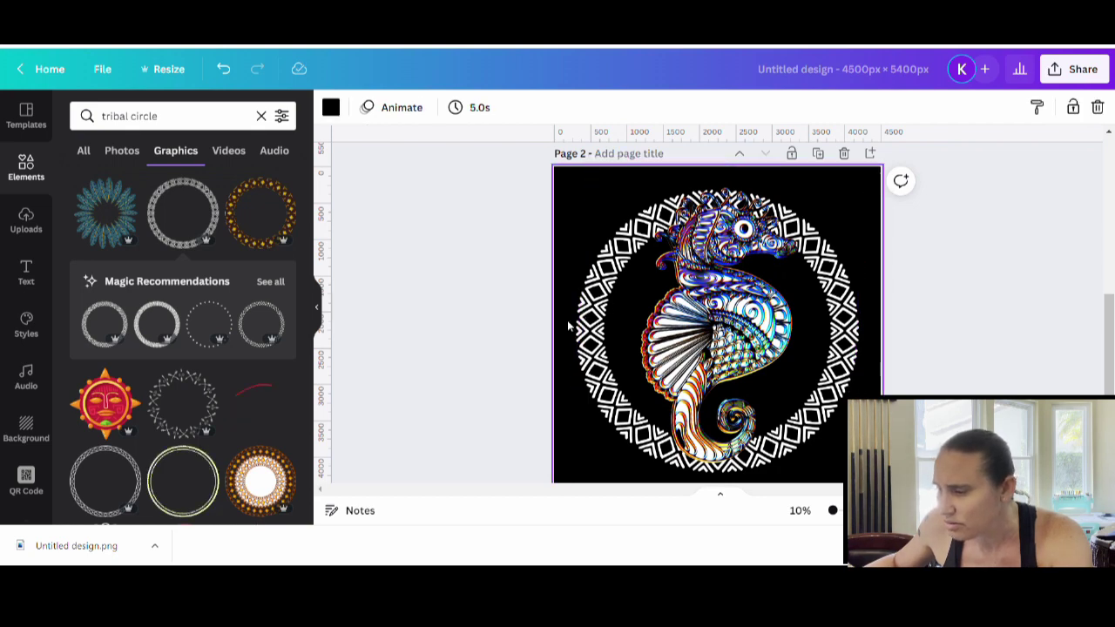
pyautogui.click(575, 262)
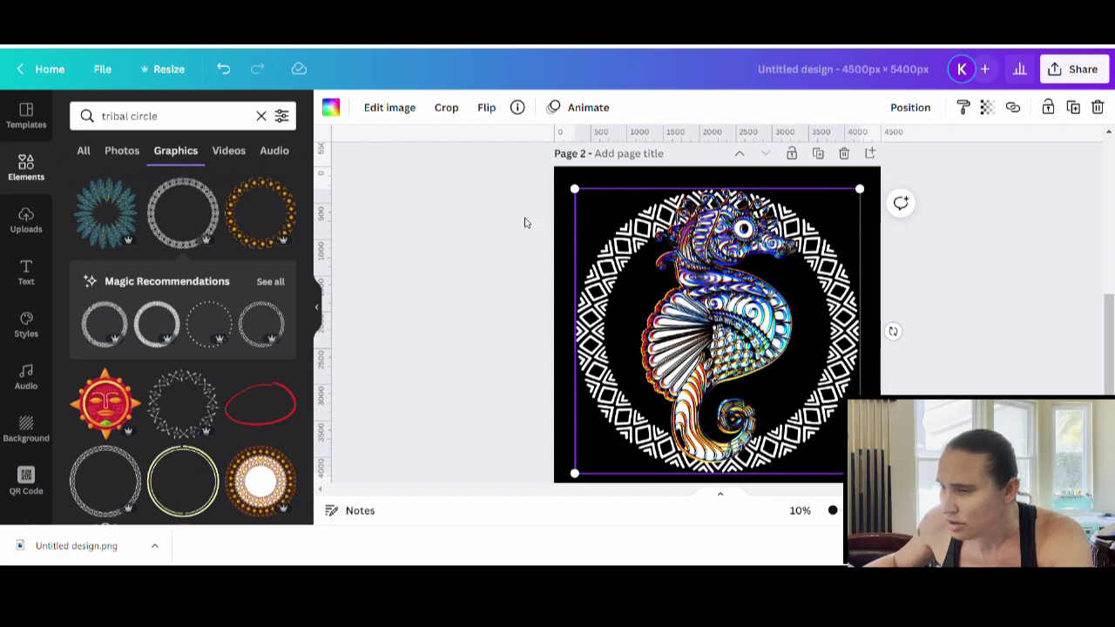
pyautogui.click(332, 107)
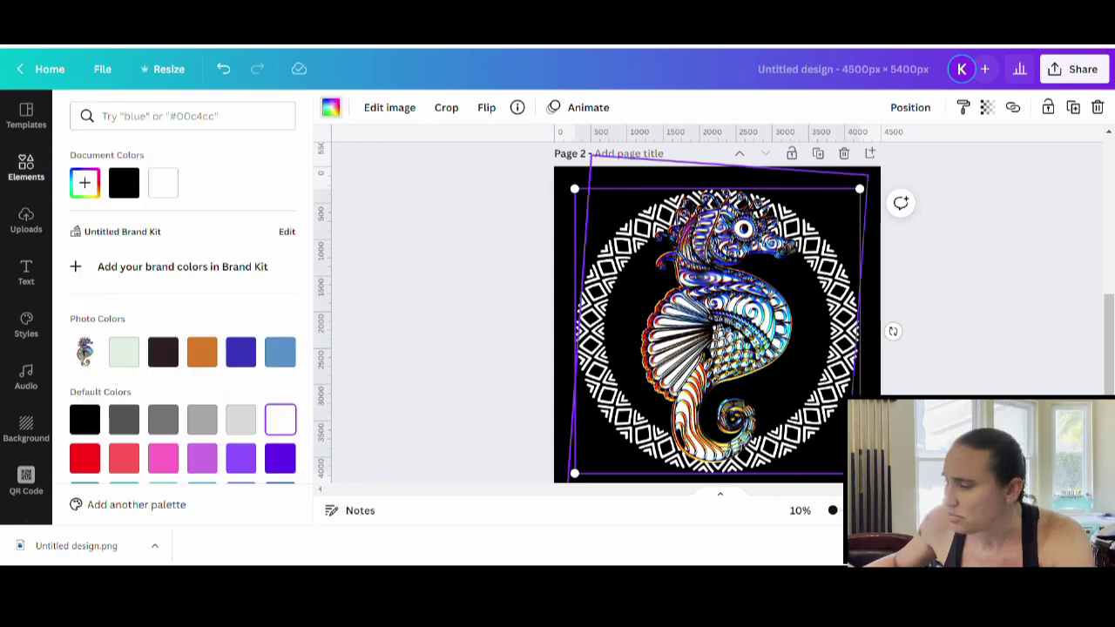
pyautogui.click(290, 360)
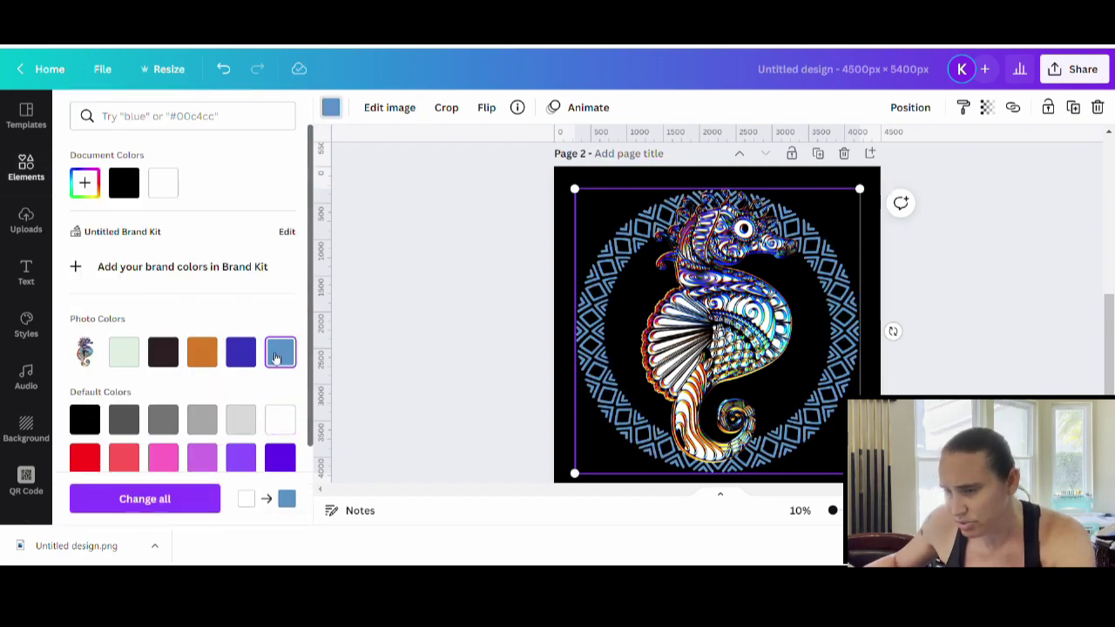
# - Try the dark blue photo color on the patterned ring, set it to white, and overlay a slightly offset duplicate
pyautogui.click(255, 357)
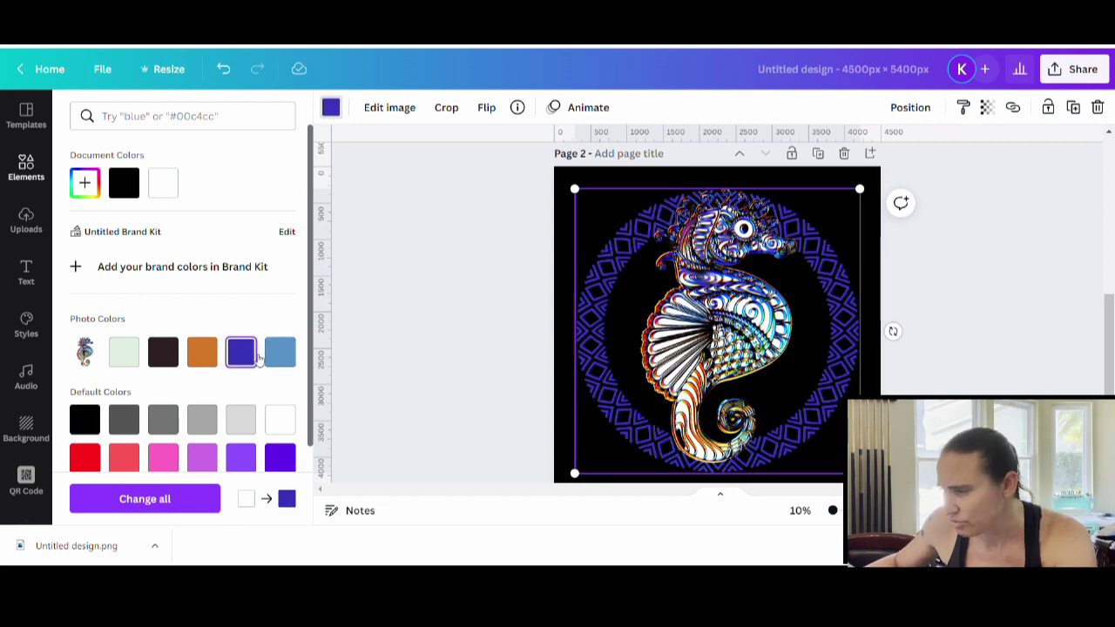
pyautogui.click(280, 420)
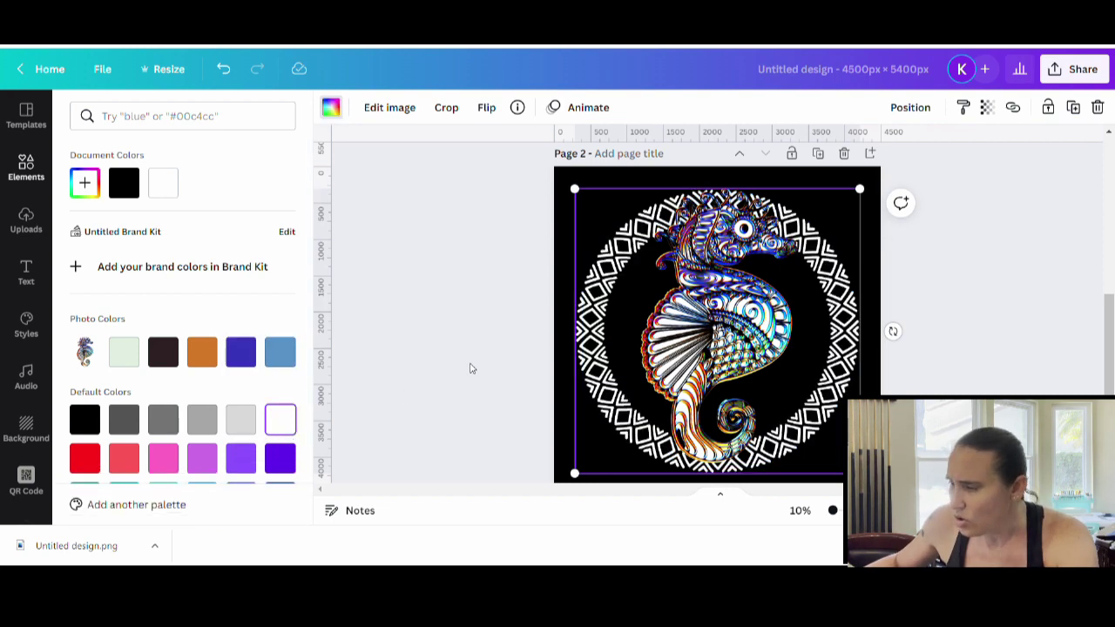
pyautogui.click(386, 352)
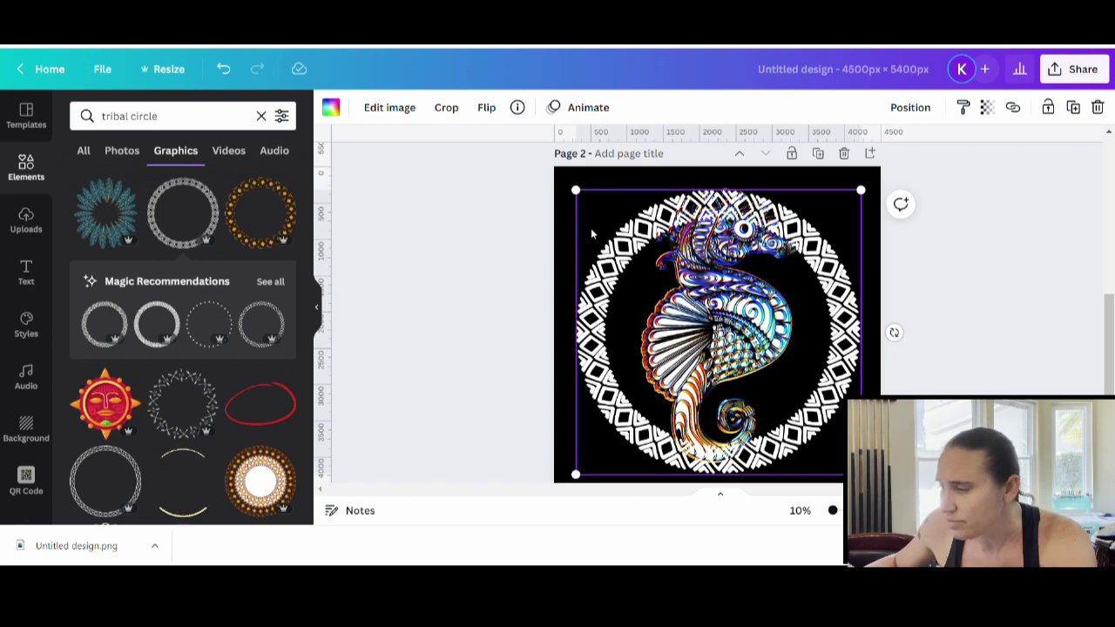
# - Try the dark blue and light blue photo colors on the offset ring copy and settle on the orange photo color
pyautogui.click(330, 107)
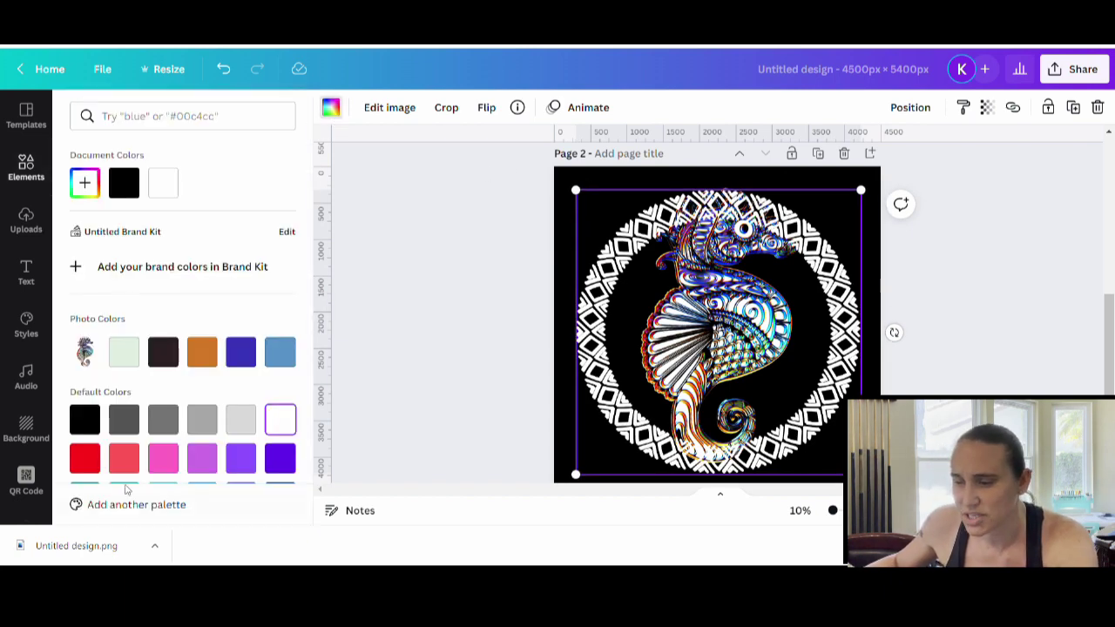
pyautogui.click(237, 355)
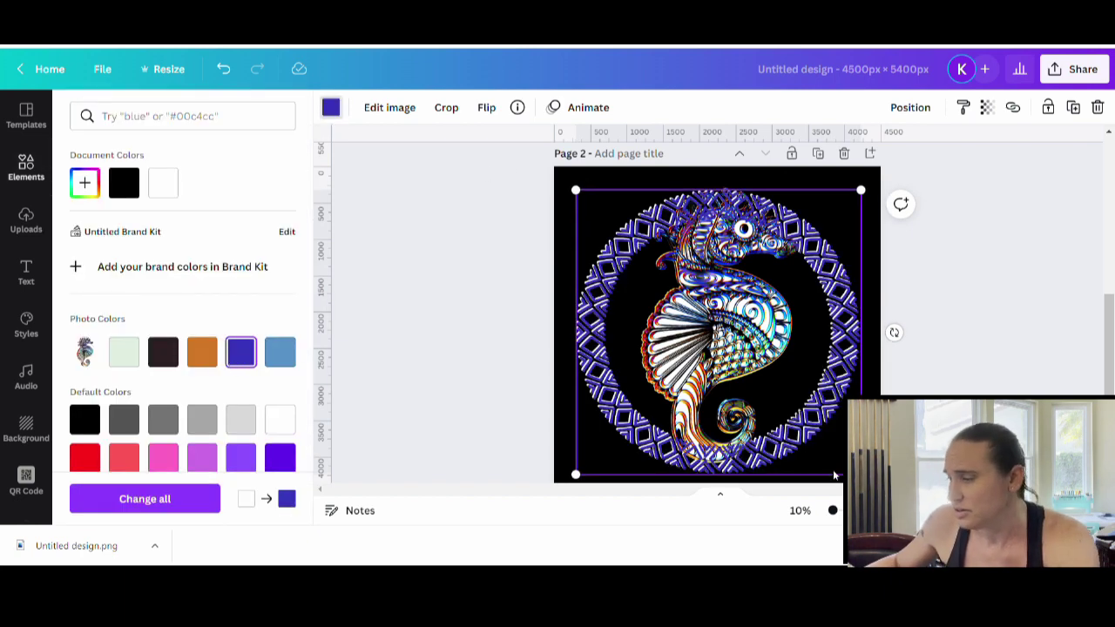
pyautogui.click(280, 352)
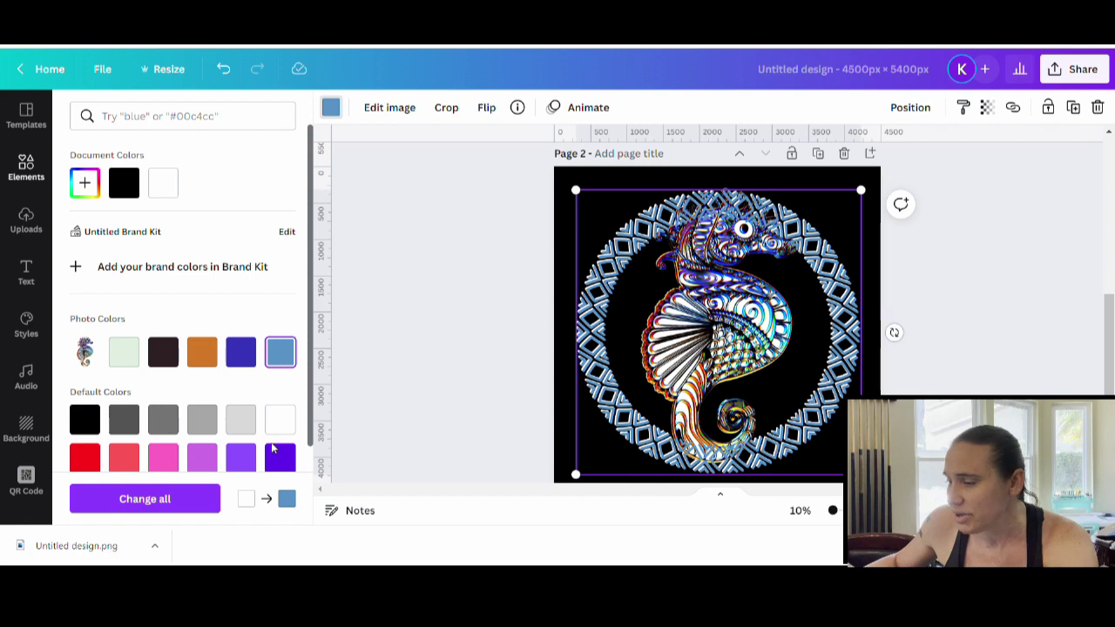
pyautogui.click(202, 350)
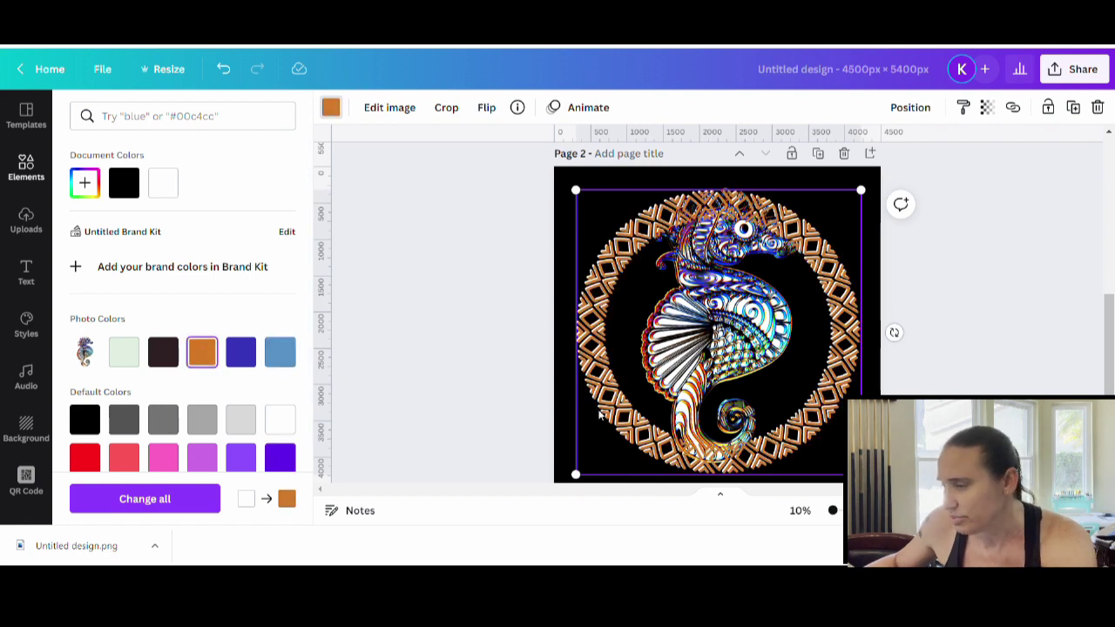
# - Send the orange ring copy to the back so it forms a shadow behind the white ring
pyautogui.rightClick(600, 351)
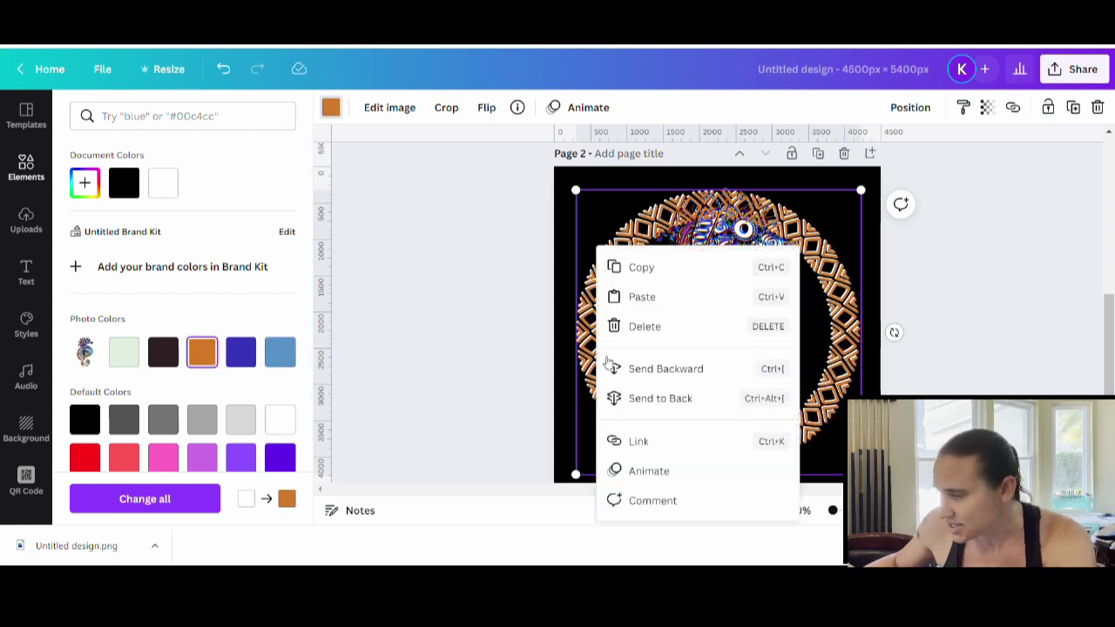
pyautogui.click(649, 395)
pyautogui.click(27, 165)
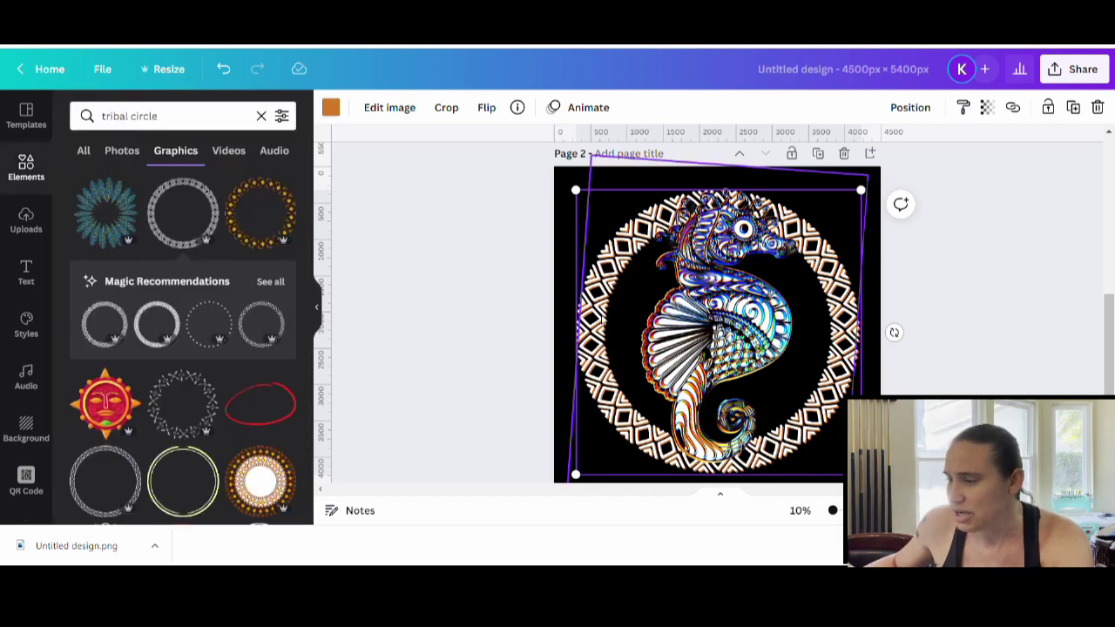
pyautogui.click(955, 359)
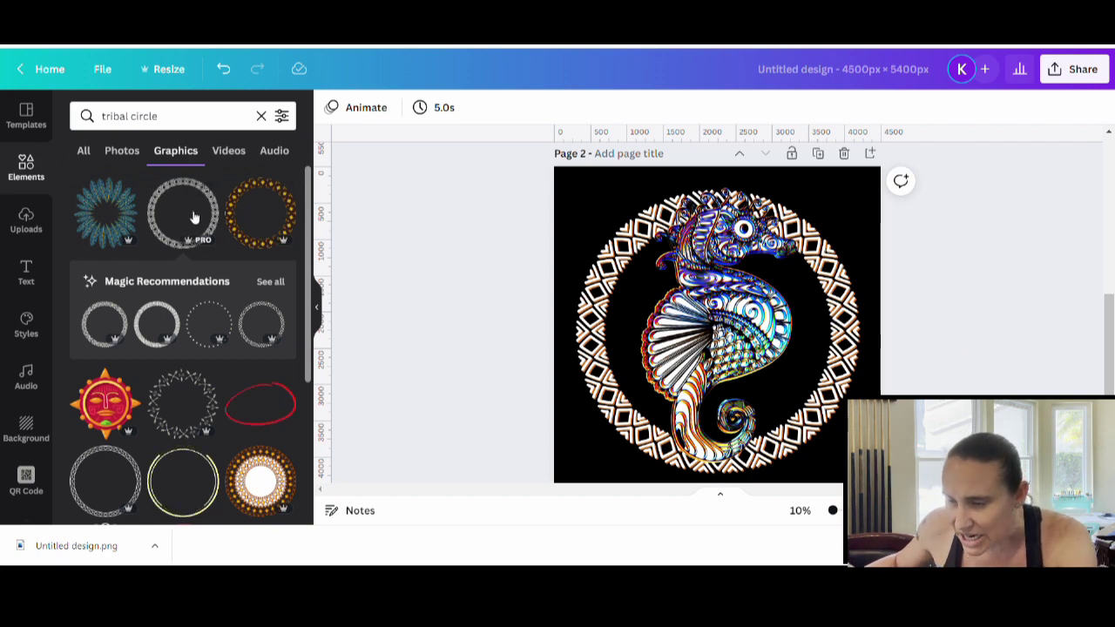
# - Add the first ring from the full Magic Recommendations set, enlarge it, and recolor it with the dark blue photo color
pyautogui.click(274, 281)
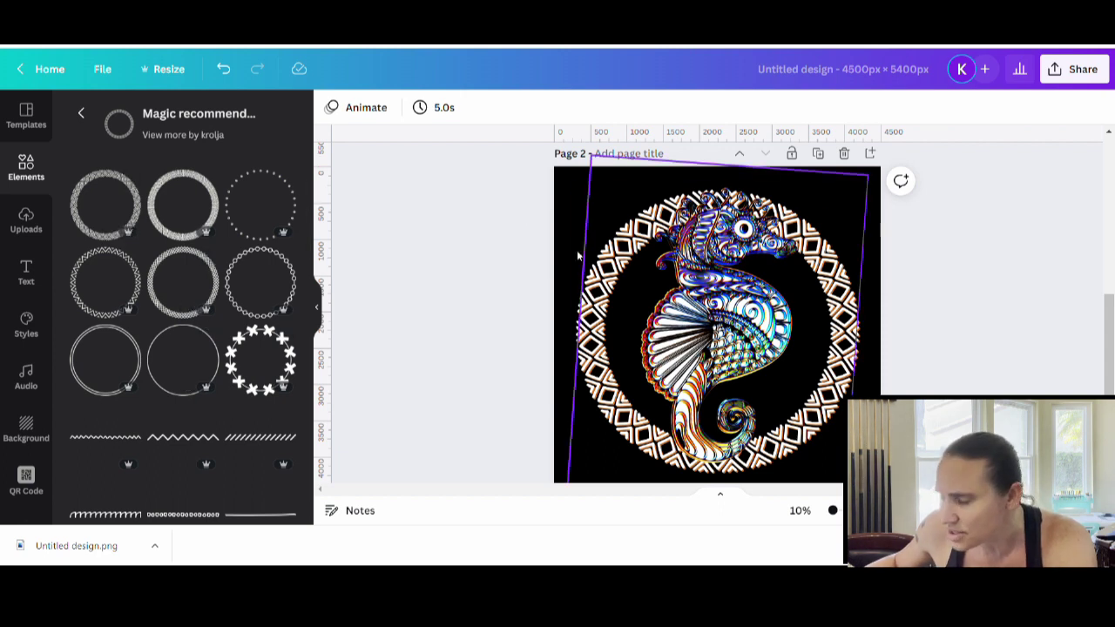
pyautogui.click(109, 209)
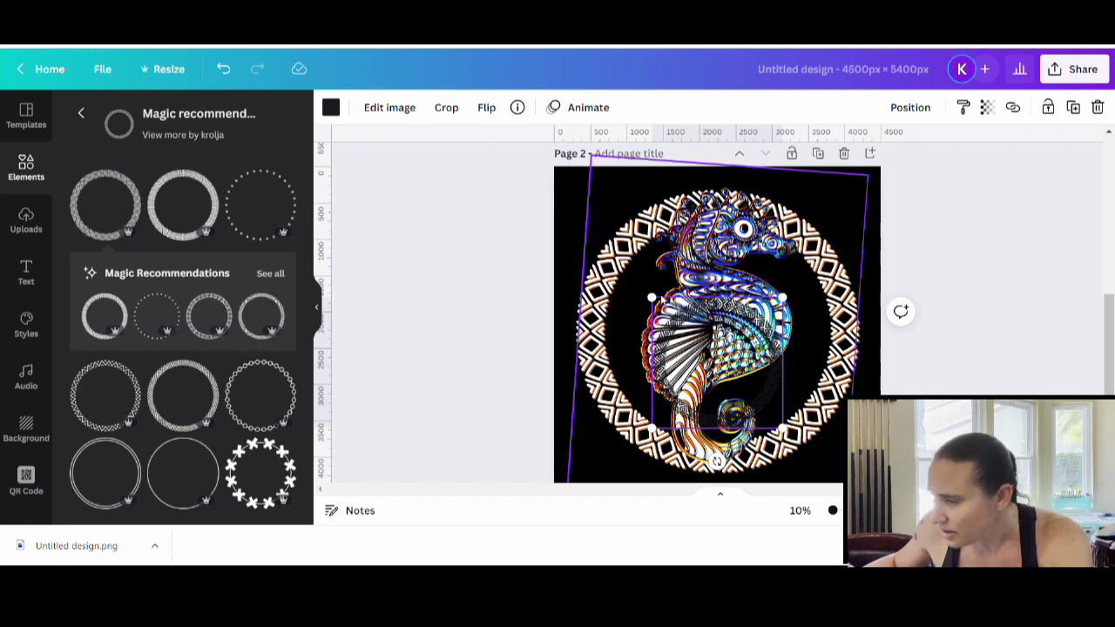
pyautogui.moveTo(652, 297); pyautogui.dragTo(571, 216)
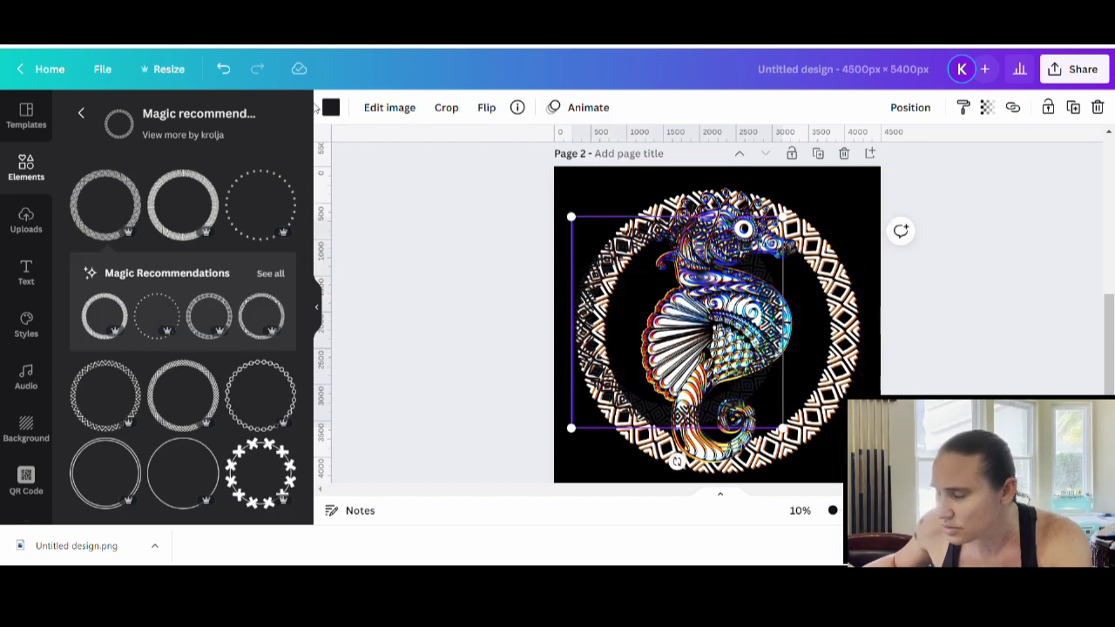
pyautogui.click(332, 108)
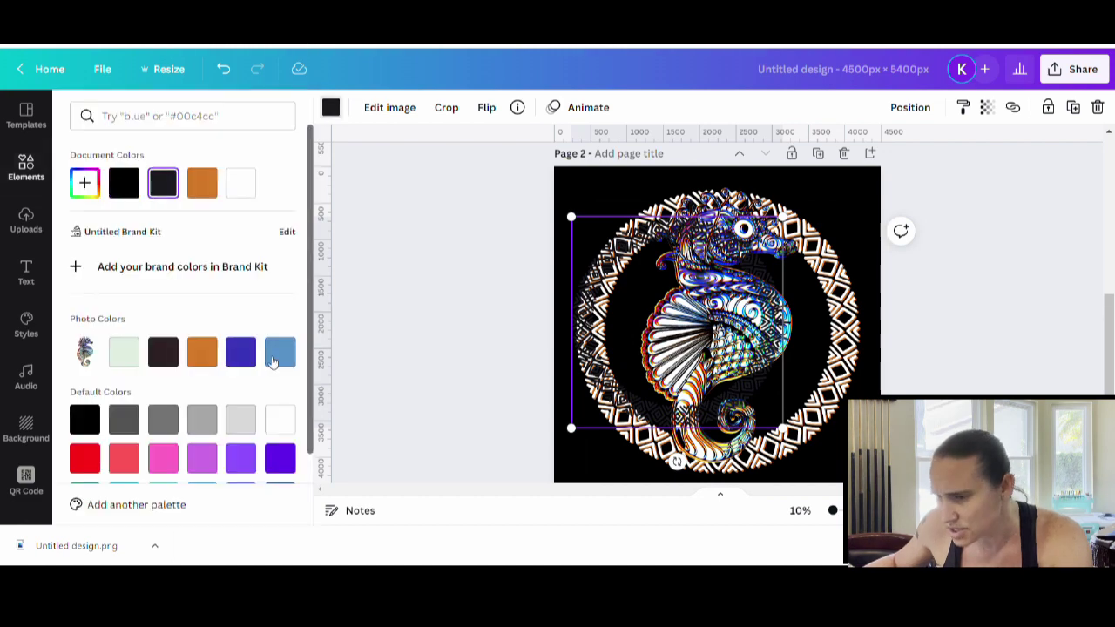
pyautogui.click(240, 352)
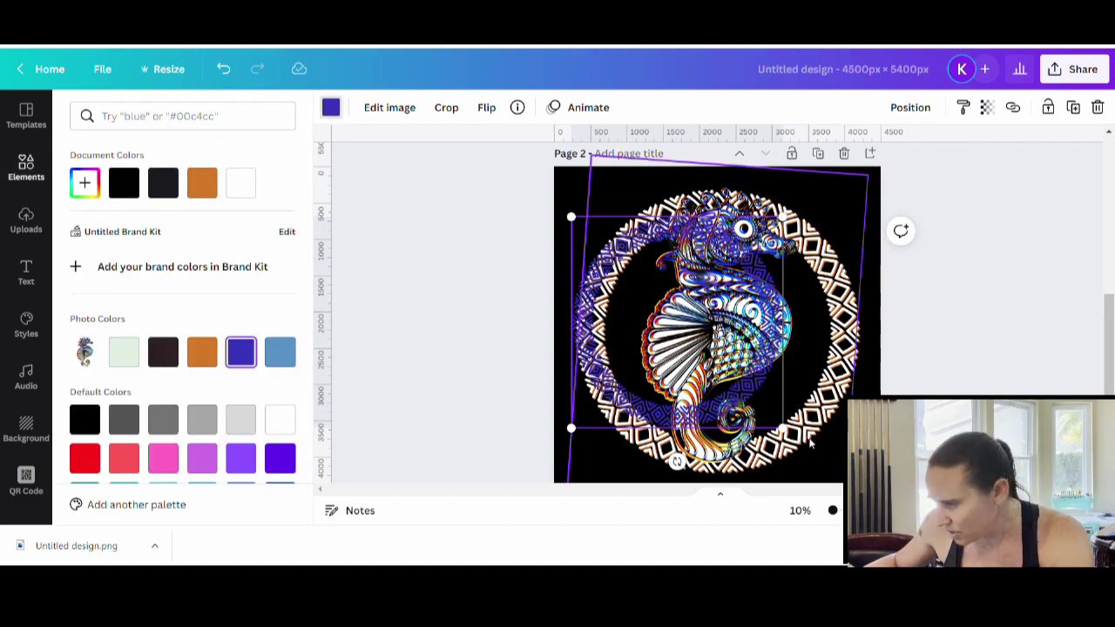
# - Enlarge the dark blue ring to the white ring's size and center it over that ring
pyautogui.moveTo(788, 433); pyautogui.dragTo(835, 480)
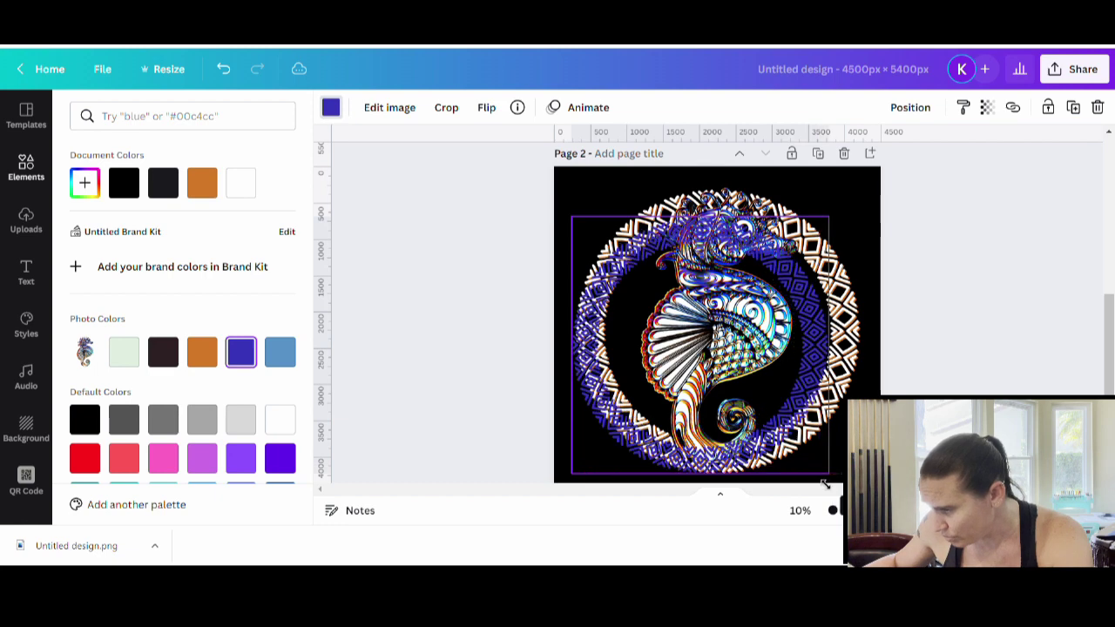
pyautogui.moveTo(829, 217); pyautogui.dragTo(884, 206)
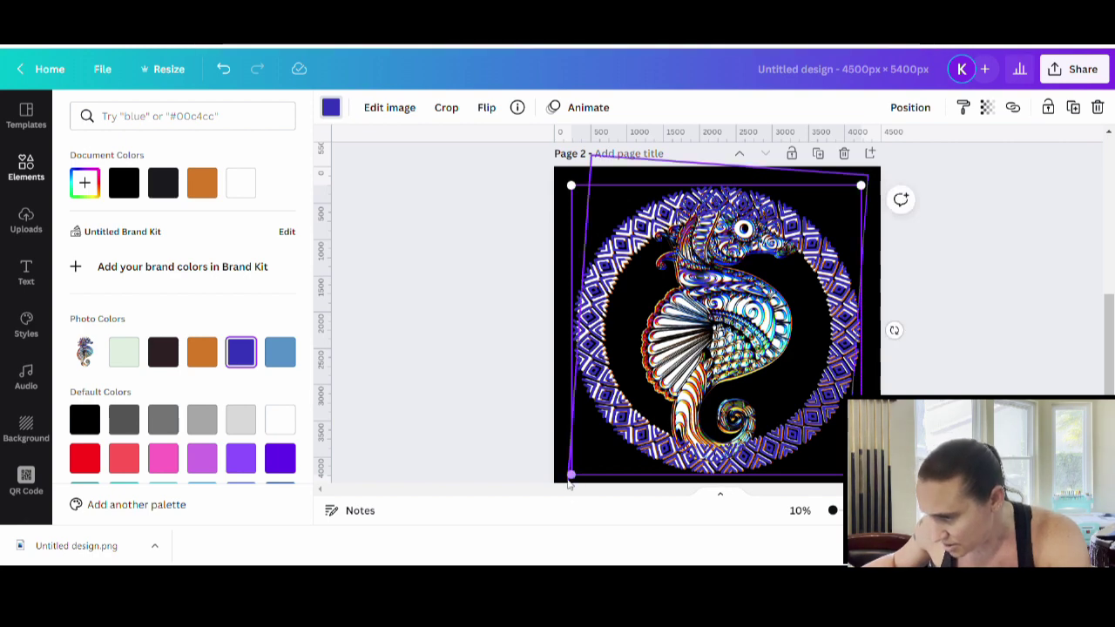
pyautogui.moveTo(575, 489); pyautogui.dragTo(573, 490)
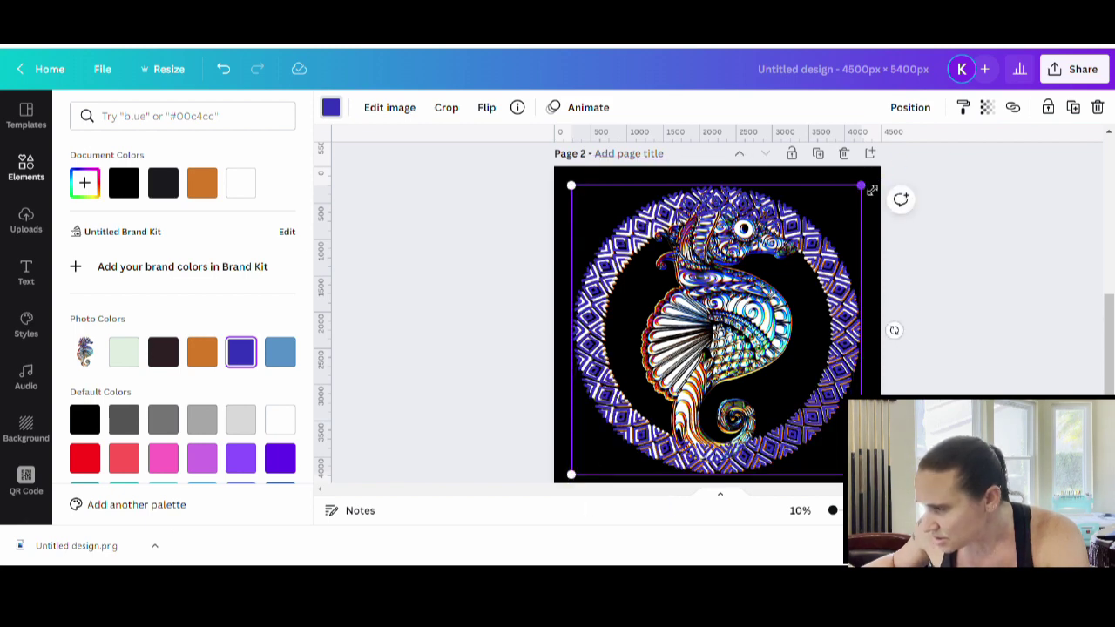
pyautogui.moveTo(871, 189); pyautogui.dragTo(871, 191)
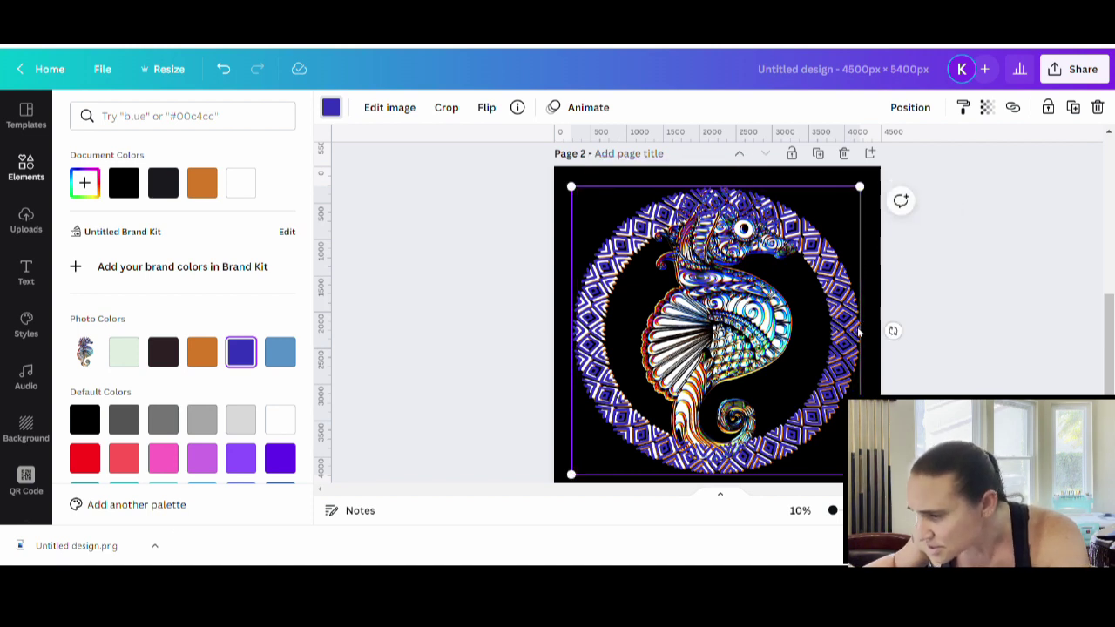
pyautogui.moveTo(858, 332); pyautogui.dragTo(866, 333)
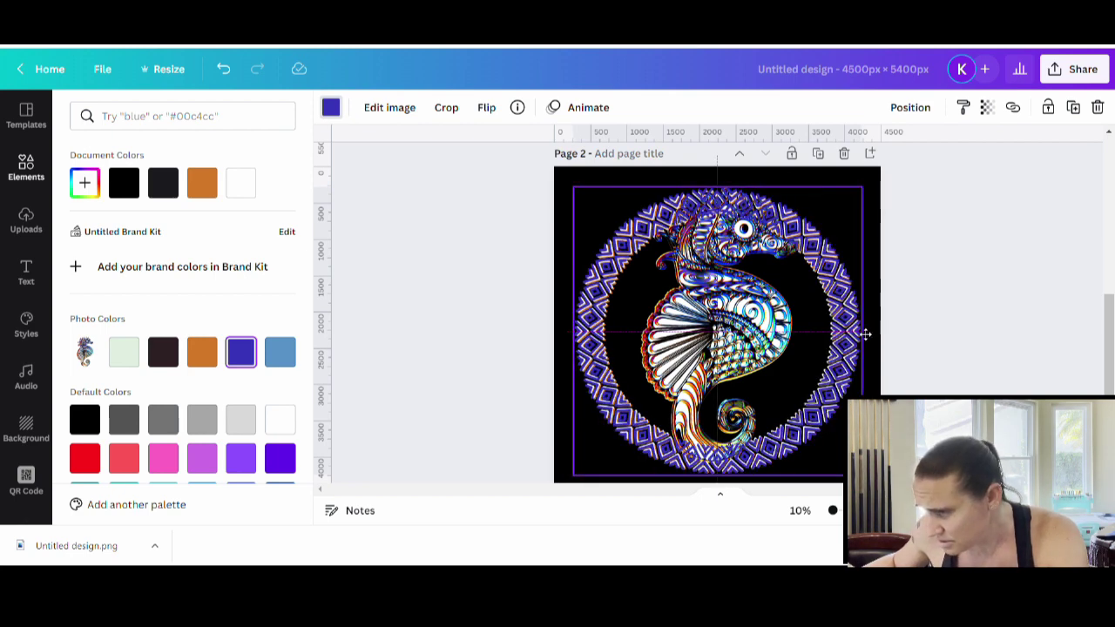
pyautogui.moveTo(866, 334); pyautogui.dragTo(866, 334)
# - Send the dark blue ring to the back so it fills the gaps behind the white ring's pattern
pyautogui.rightClick(852, 332)
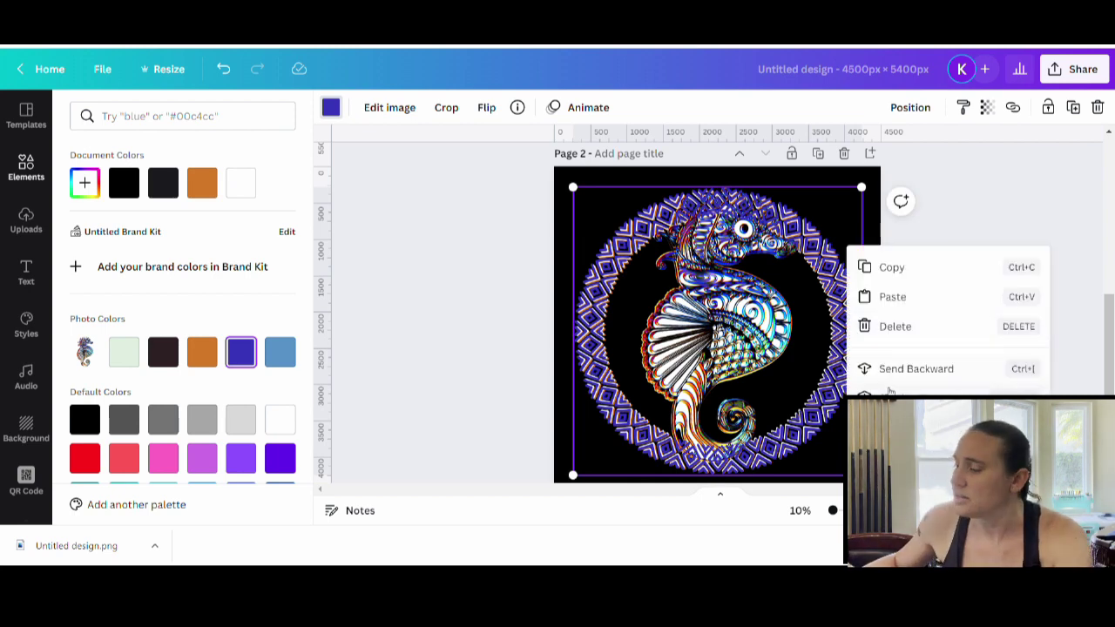
pyautogui.click(914, 426)
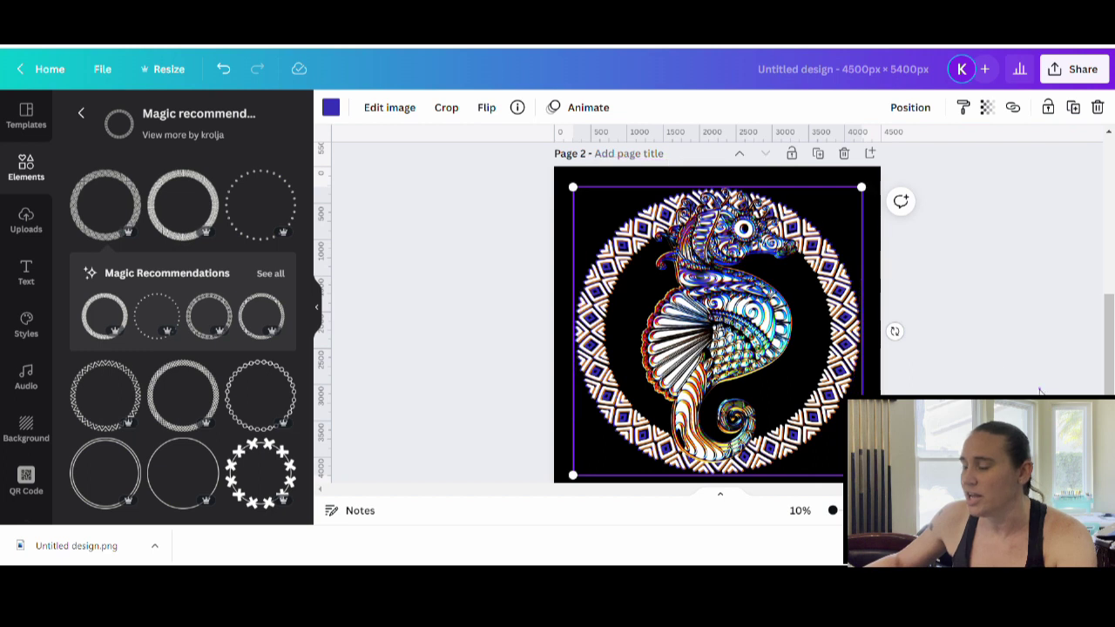
pyautogui.click(734, 521)
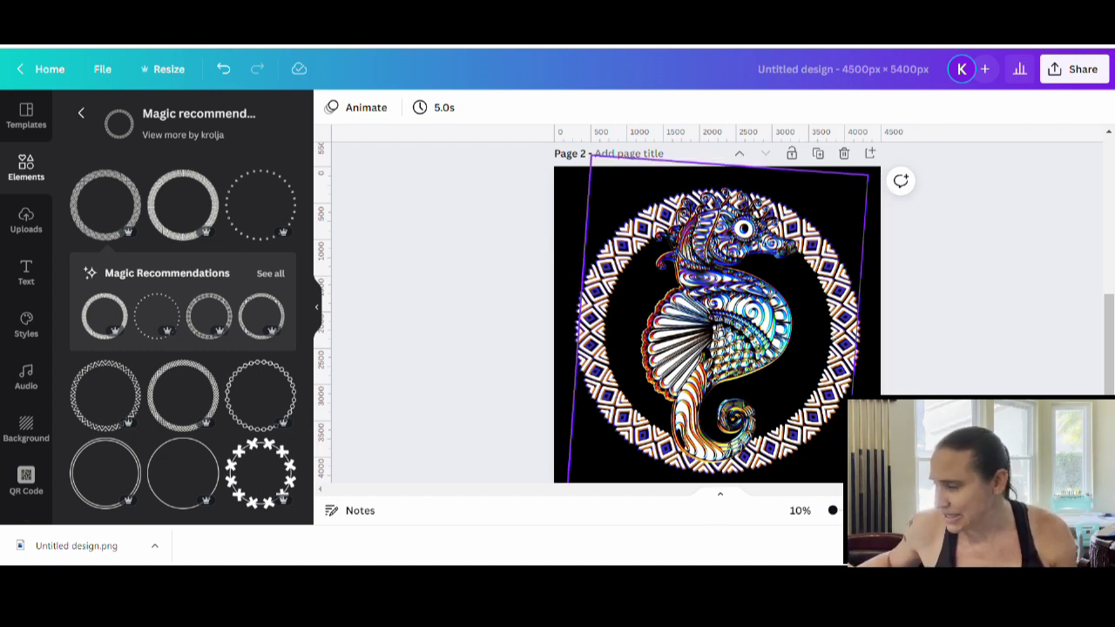
# - Shift the seahorse very slightly within the ring and undo the last adjustment
pyautogui.click(863, 342)
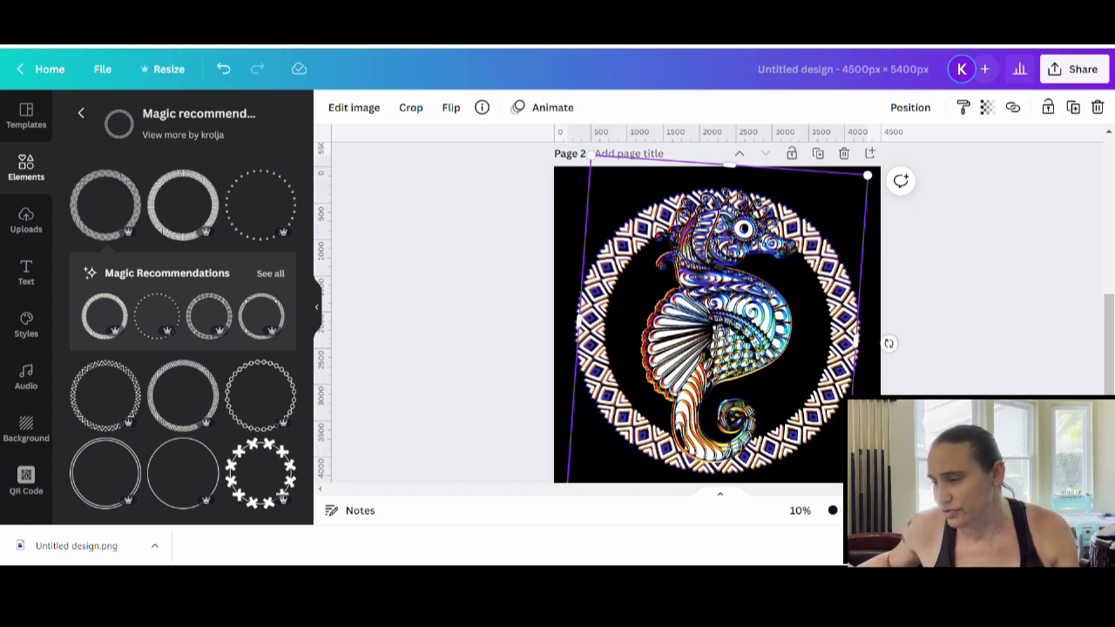
pyautogui.moveTo(888, 342); pyautogui.dragTo(889, 344)
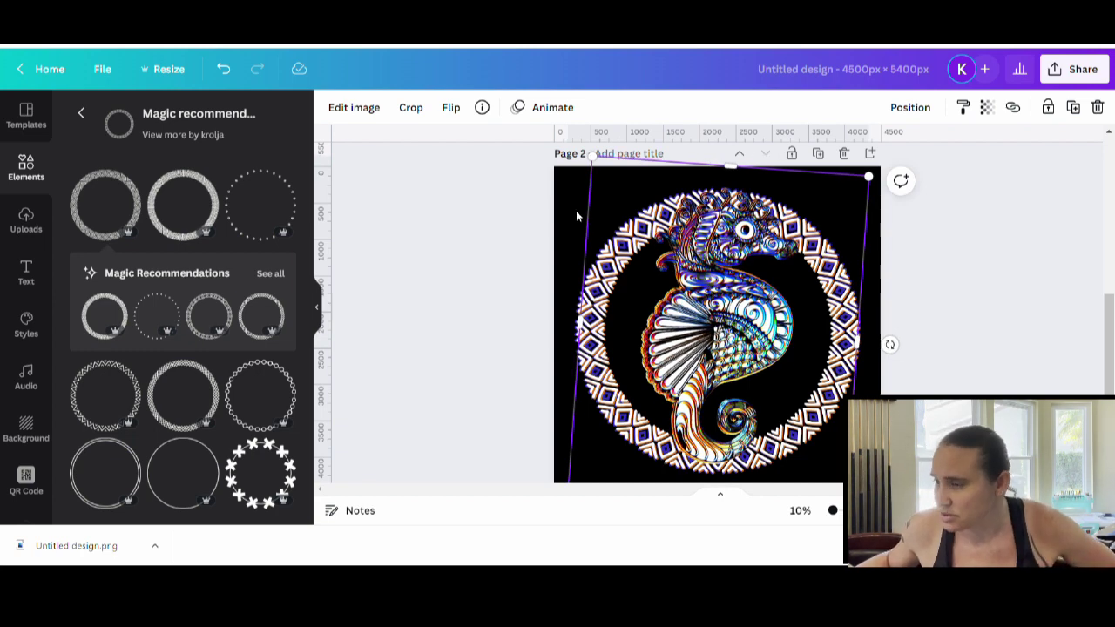
pyautogui.hotkey('ctrl', 'z')
pyautogui.click(1079, 284)
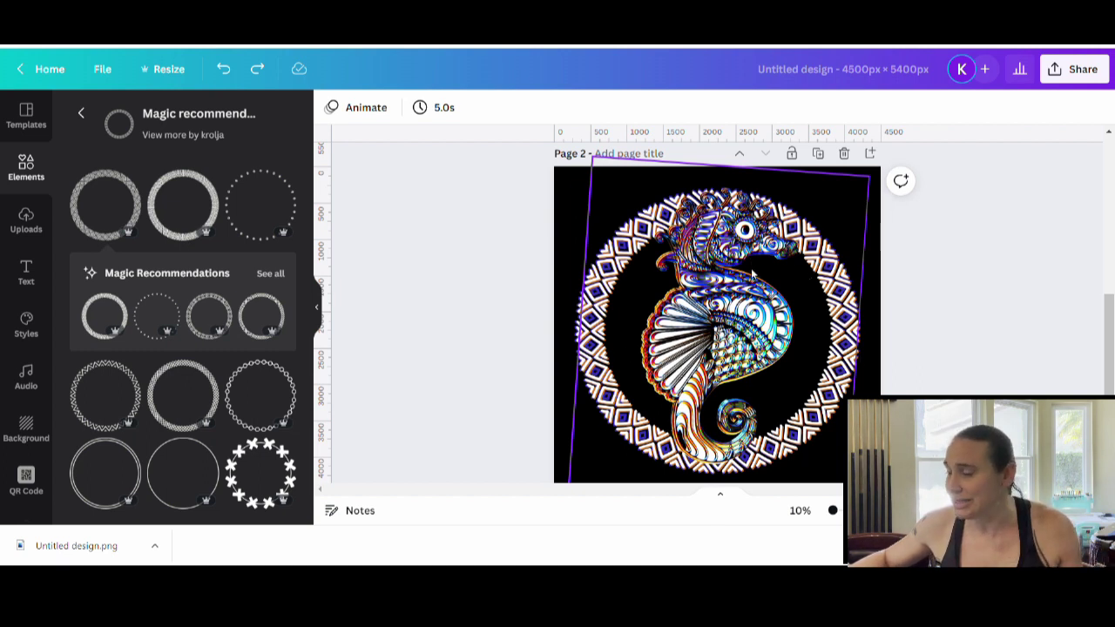
# - Add a solid circle shape over the seahorse and recolor it with the light turquoise default color
pyautogui.hotkey('ctrl', 'v')
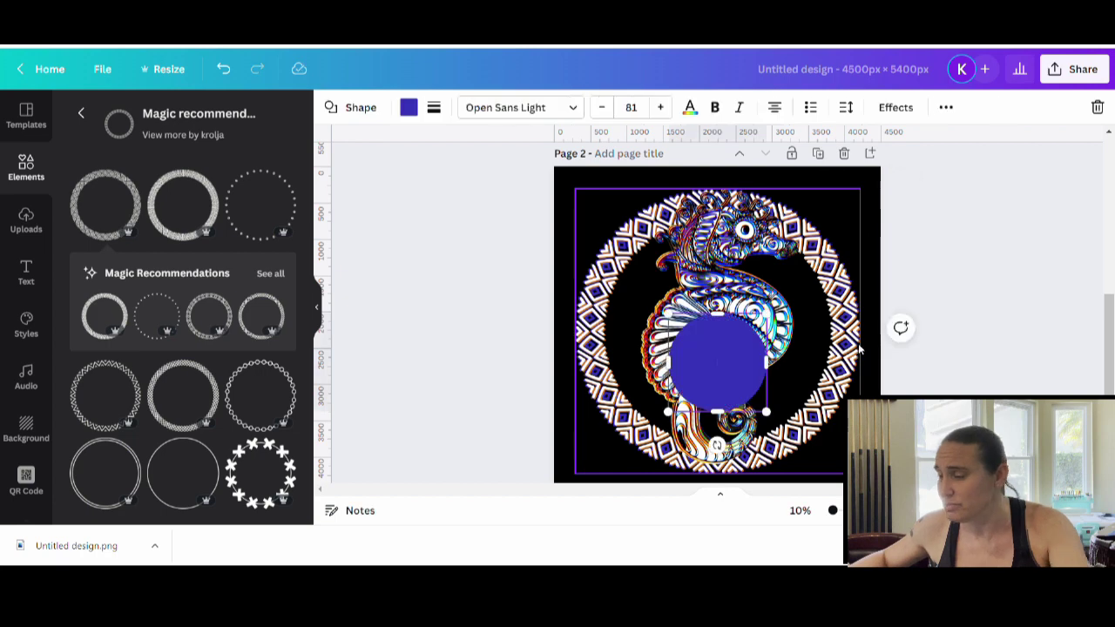
pyautogui.click(408, 108)
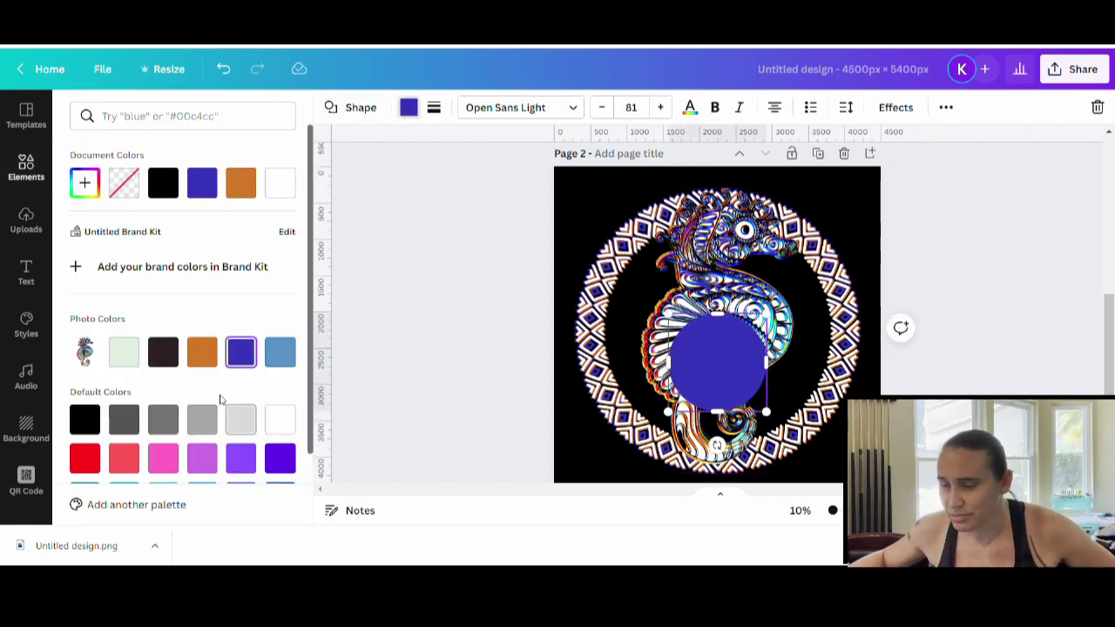
pyautogui.scroll(-1, 218, 398)
pyautogui.click(163, 425)
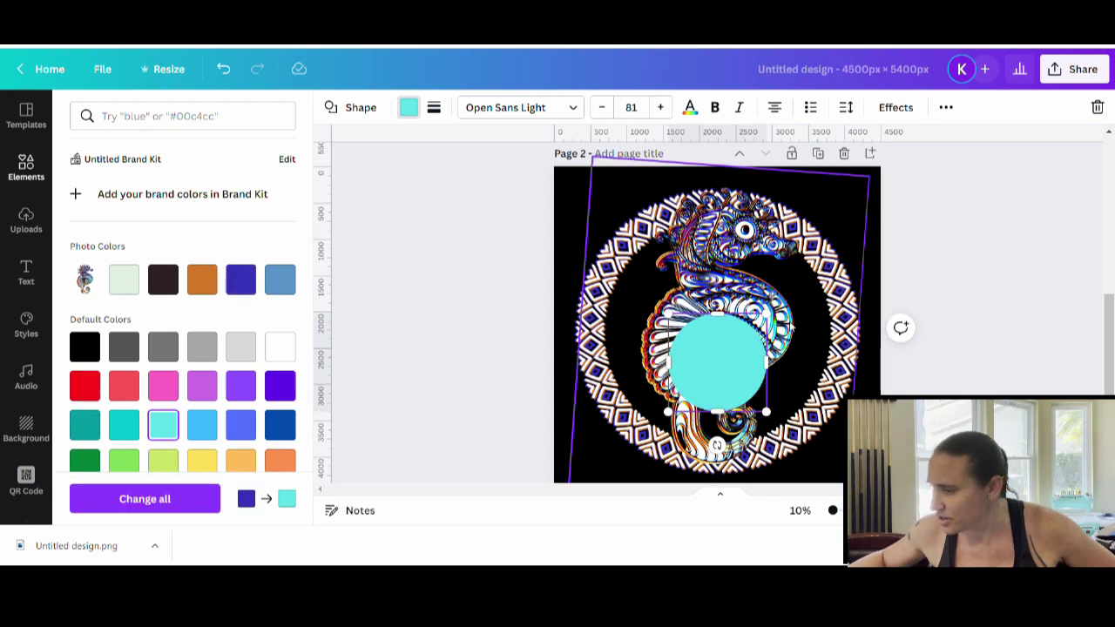
# - Enlarge the turquoise circle to fill the ring's inner opening, center it, and send it backward behind the seahorse
pyautogui.moveTo(767, 313); pyautogui.dragTo(876, 194)
pyautogui.moveTo(741, 351); pyautogui.dragTo(692, 363)
pyautogui.rightClick(693, 363)
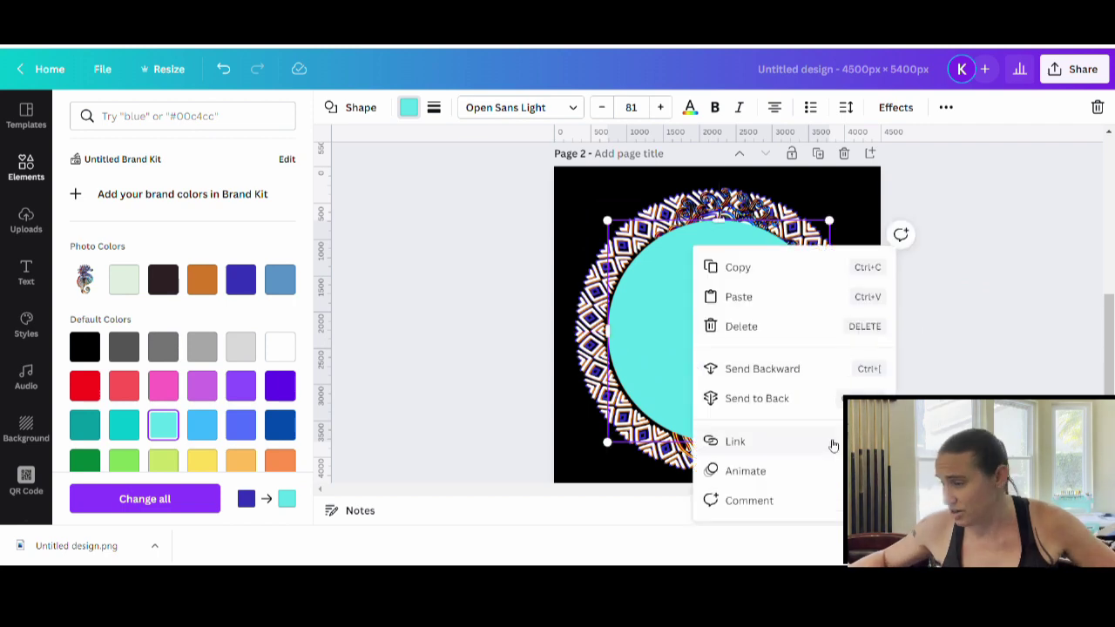
pyautogui.click(747, 366)
pyautogui.click(26, 166)
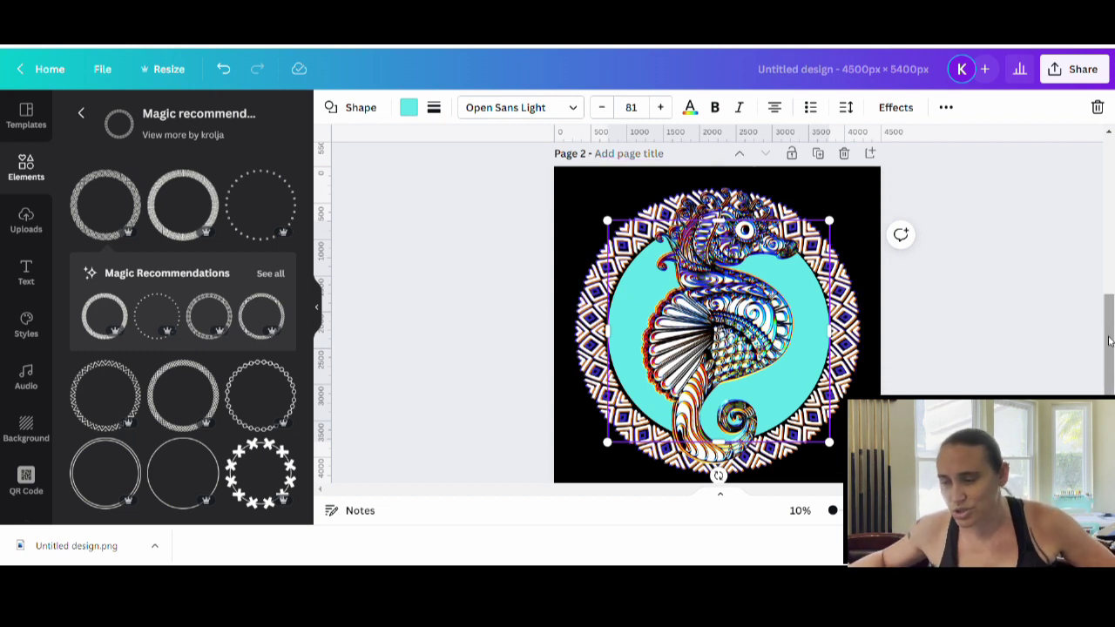
pyautogui.click(976, 377)
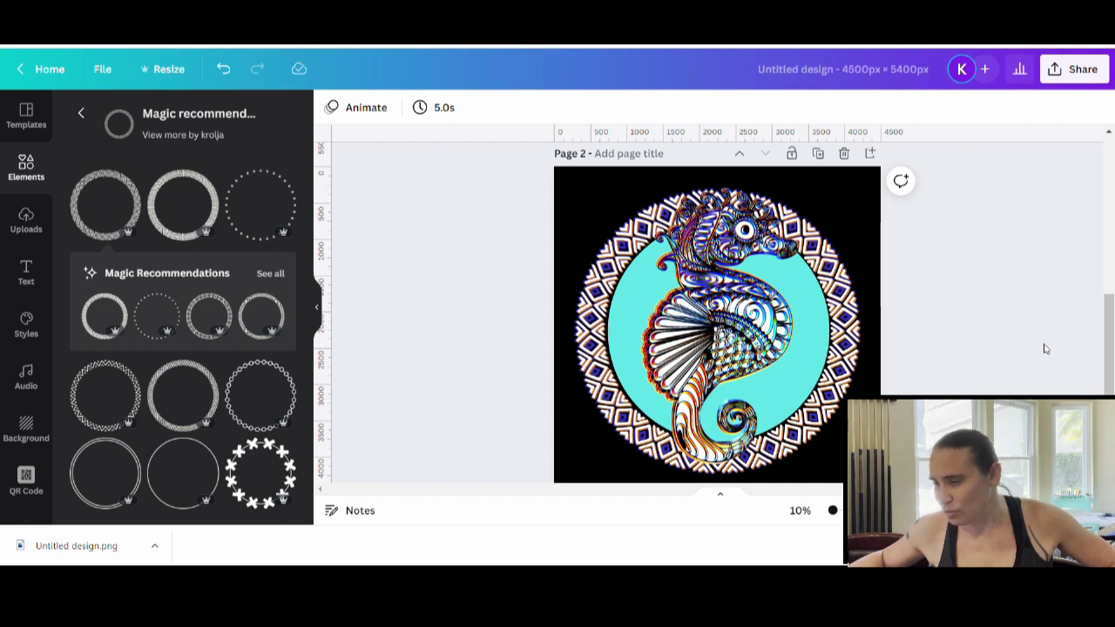
# - Undo the circle's layering, resizing and turquoise color, and recolor the small circle red
pyautogui.click(223, 68)
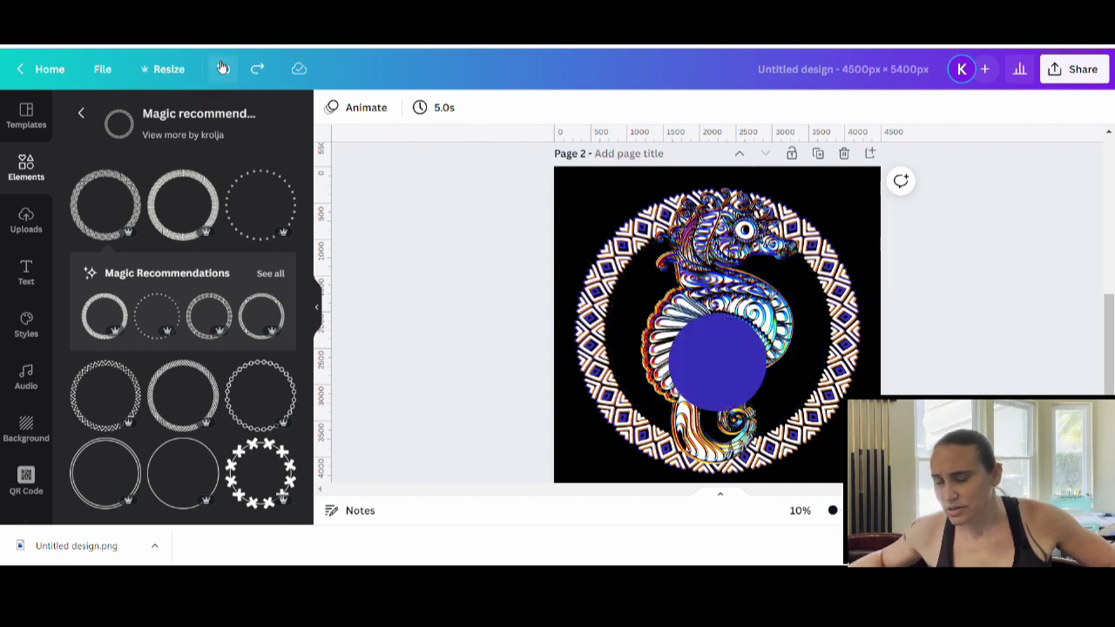
pyautogui.click(729, 341)
pyautogui.click(407, 107)
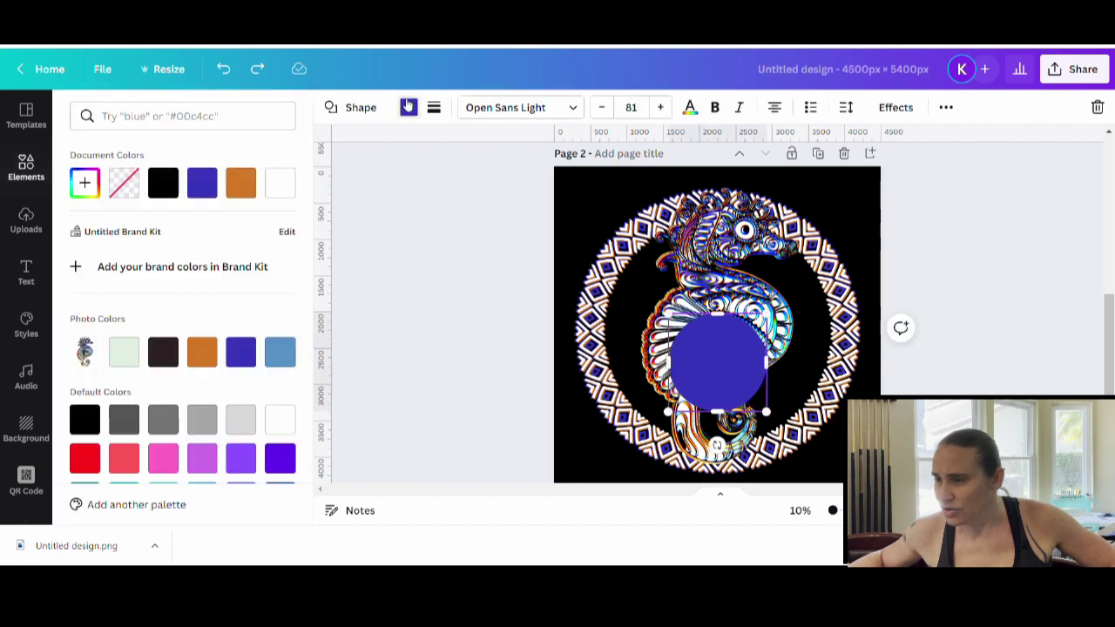
pyautogui.click(86, 457)
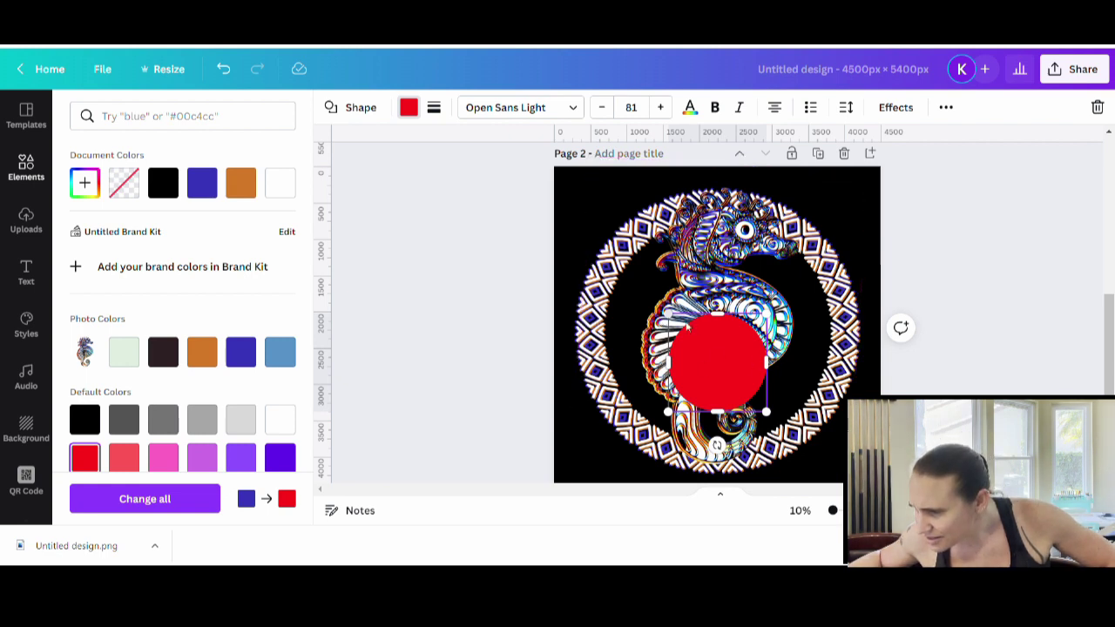
# - Enlarge the red circle to fill the ring's inner opening and center it within the ring
pyautogui.moveTo(667, 313); pyautogui.dragTo(603, 250)
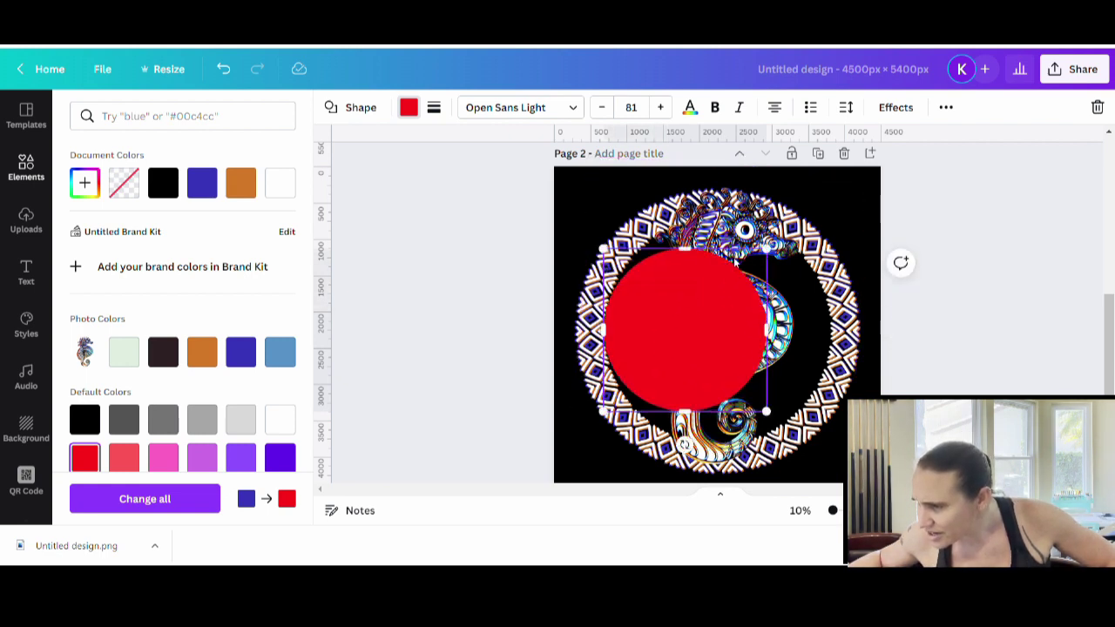
pyautogui.moveTo(766, 250); pyautogui.dragTo(830, 250)
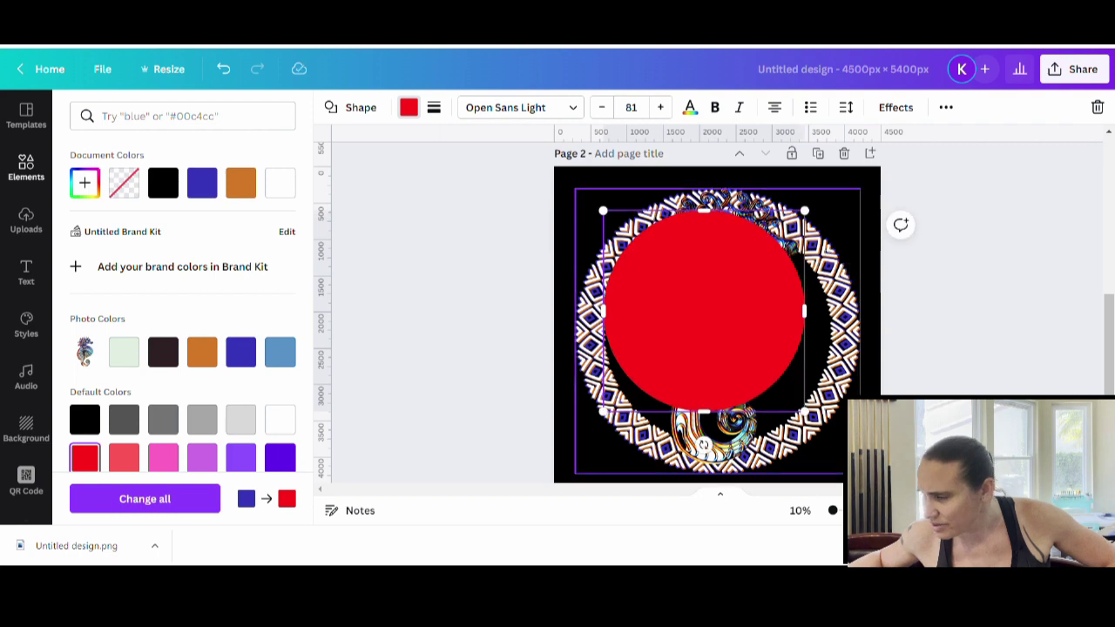
pyautogui.moveTo(805, 413); pyautogui.dragTo(832, 445)
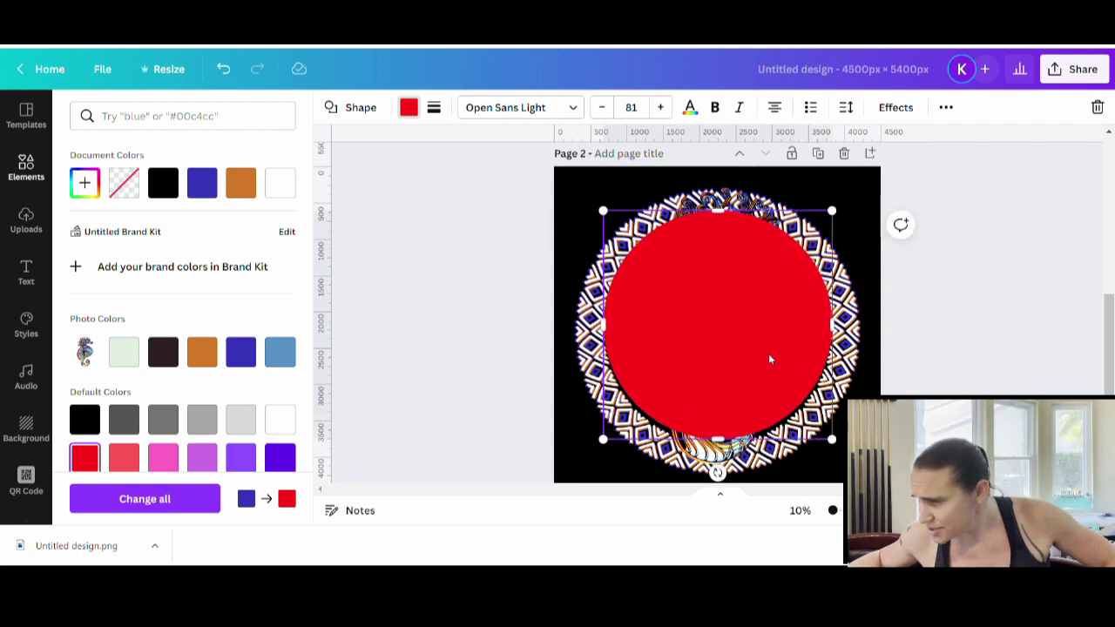
pyautogui.moveTo(770, 361); pyautogui.dragTo(769, 364)
# - Send the red circle to the back, behind the seahorse and the patterned ring, and deselect it
pyautogui.rightClick(770, 364)
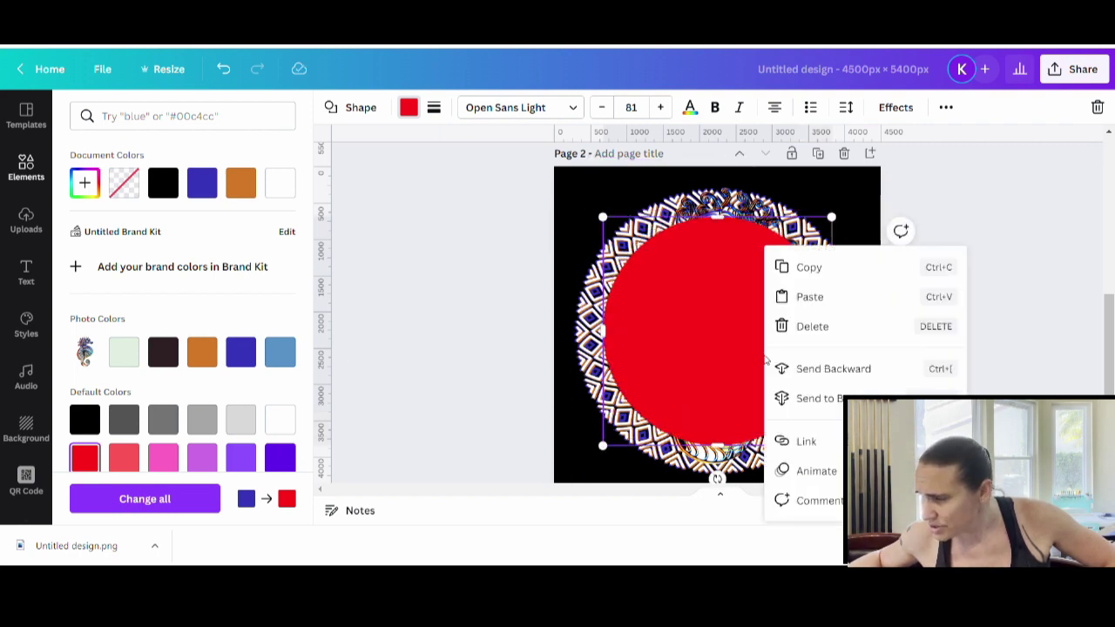
pyautogui.click(804, 399)
pyautogui.press('Escape')
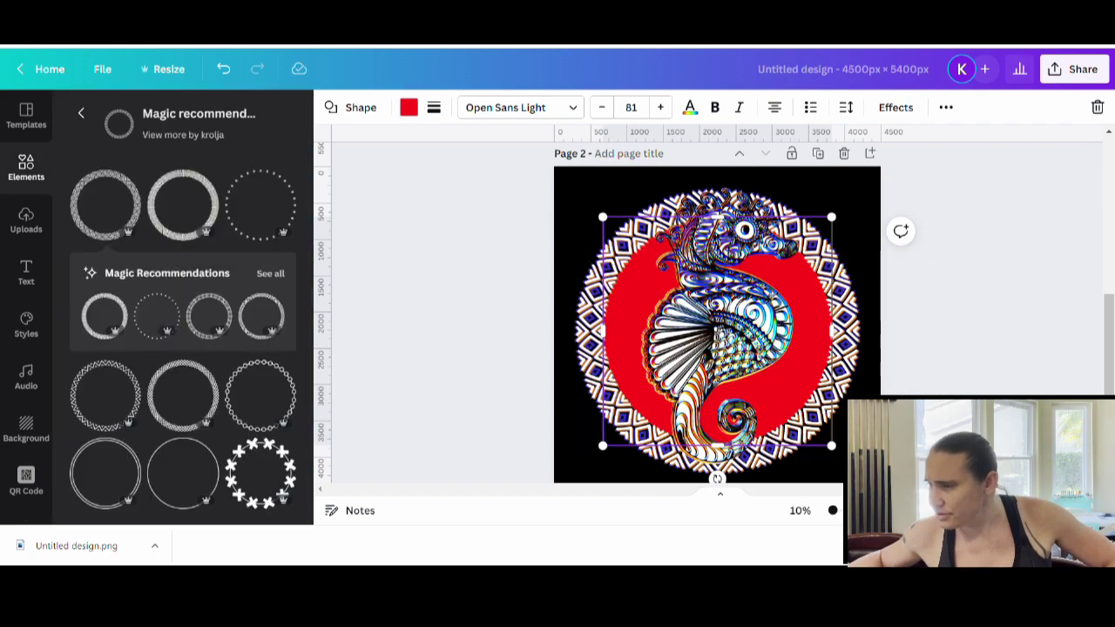
pyautogui.press('Escape')
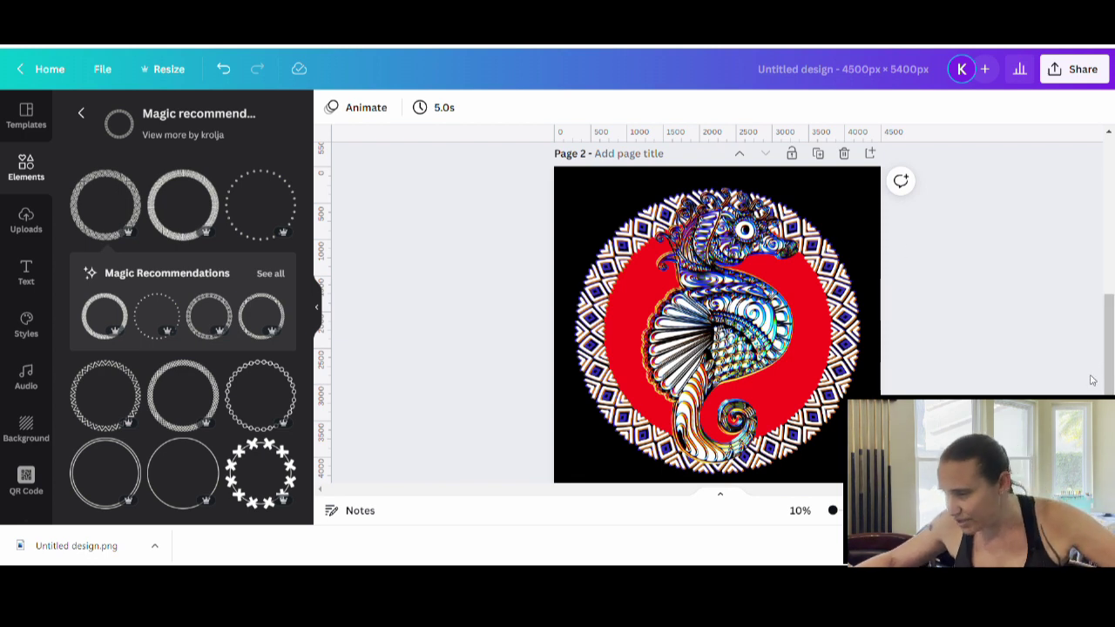
pyautogui.click(837, 330)
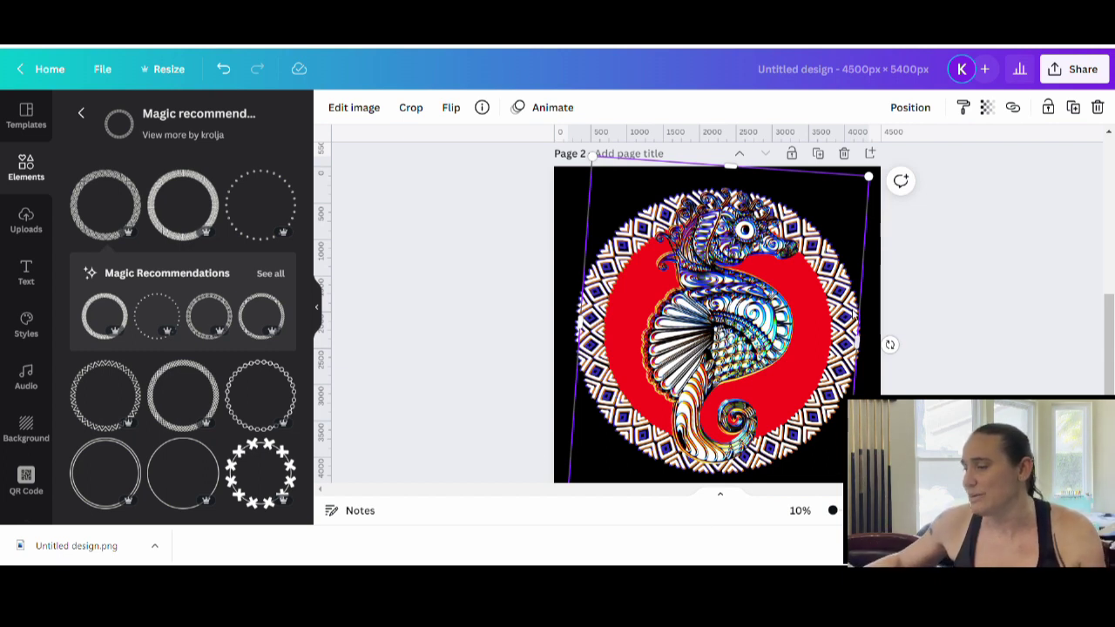
pyautogui.click(475, 254)
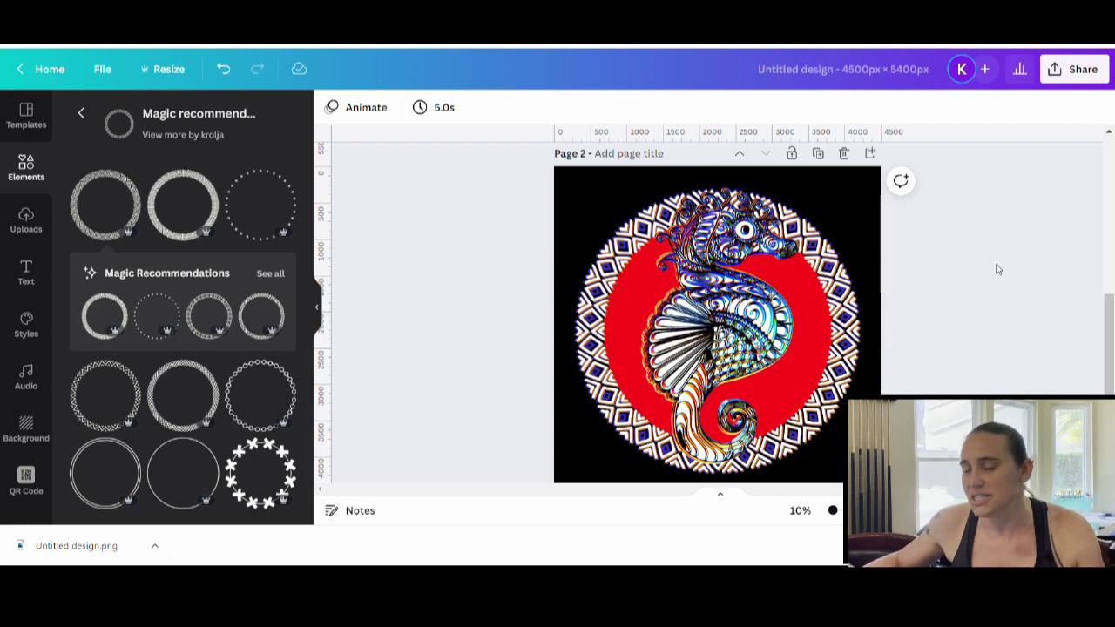